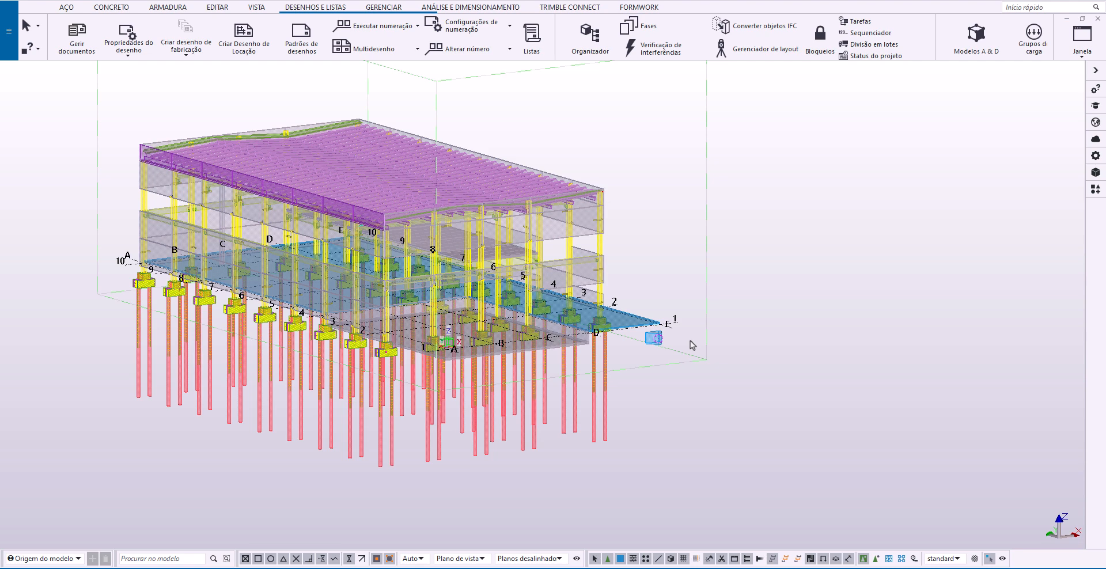
# Create the default part views (Vistas padrão da peça) of the isolated polygonal block near grid intersection E-1.
pyautogui.scroll(10, 693, 346)
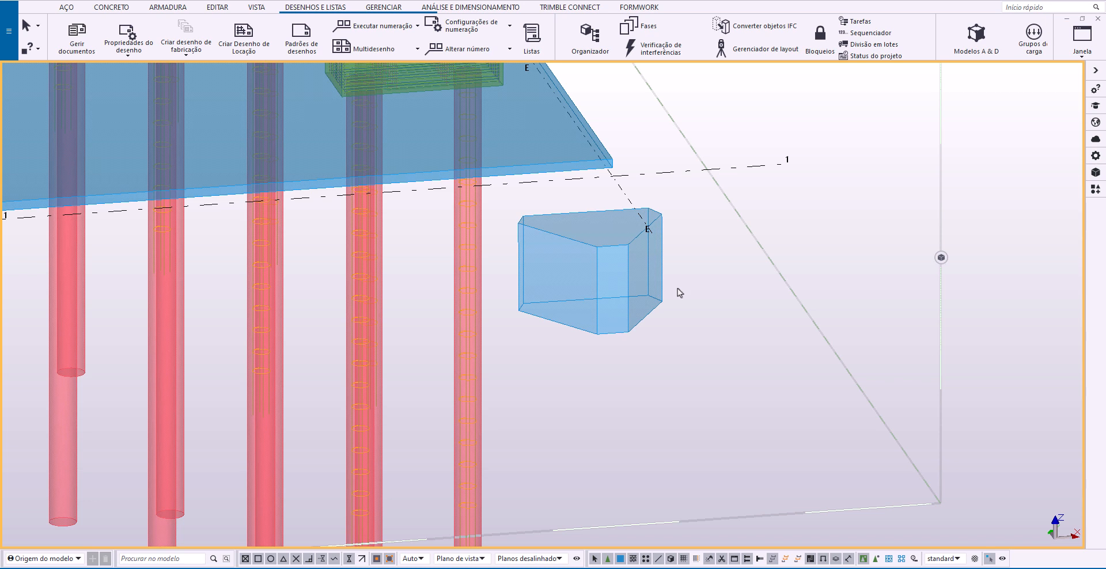
pyautogui.scroll(-2, 576, 322)
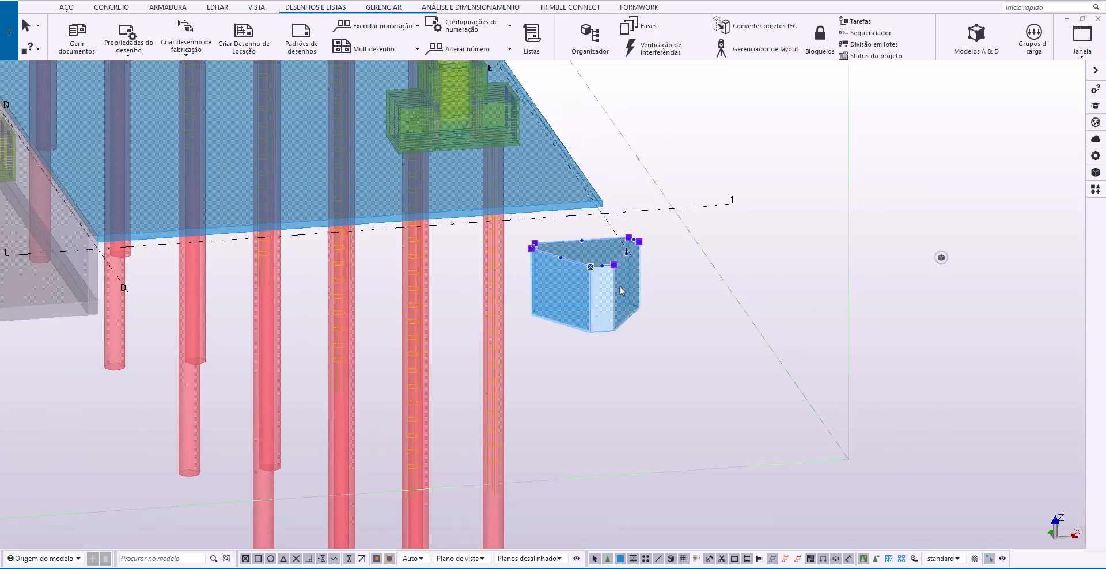
pyautogui.click(622, 292)
pyautogui.rightClick(620, 288)
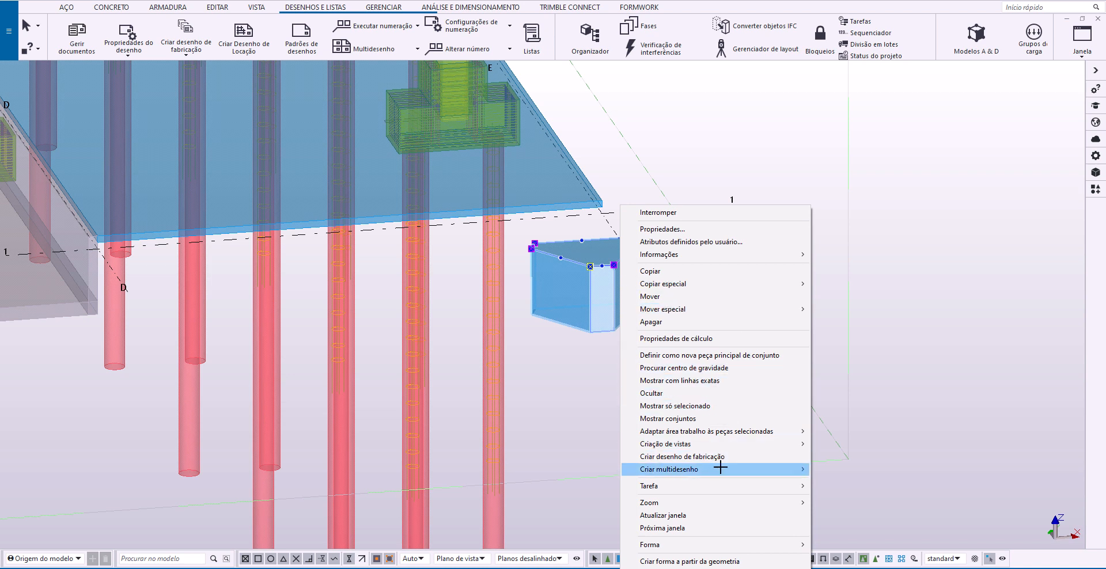
pyautogui.moveTo(709, 442)
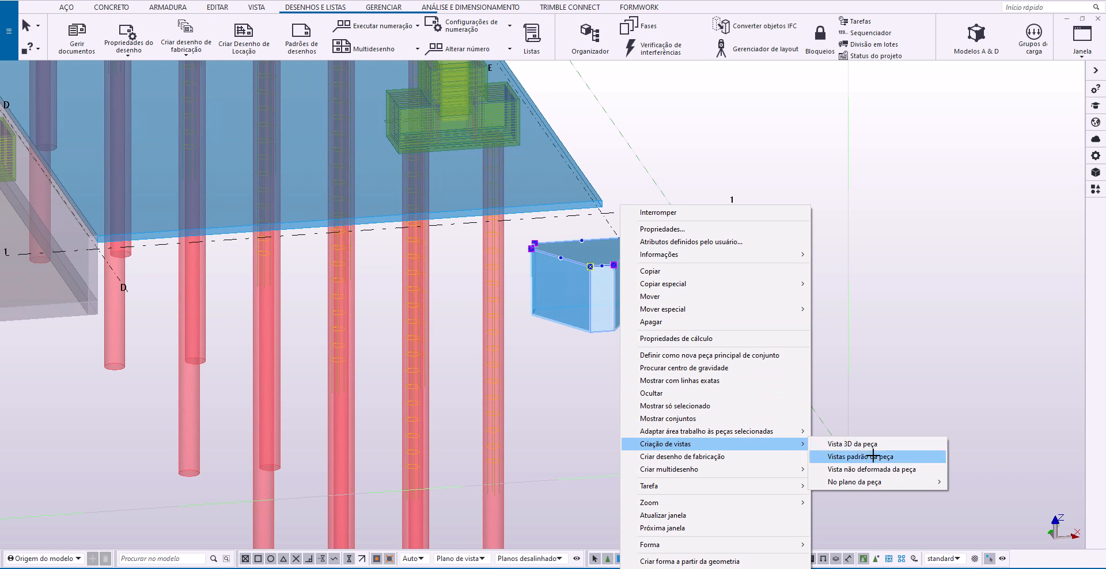
pyautogui.click(895, 457)
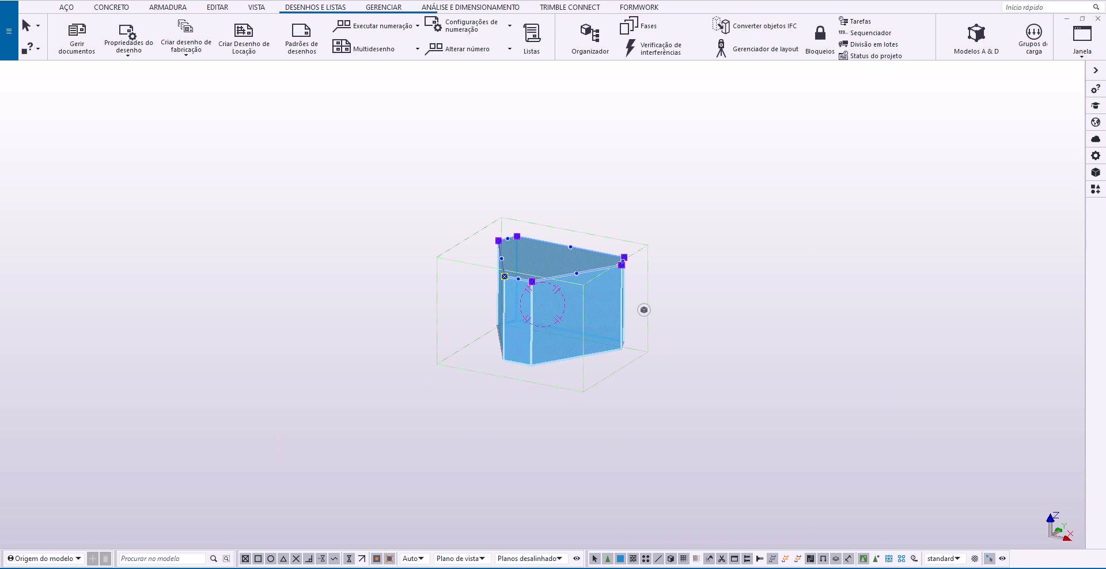
# Look through the block's part end, front, perspective and top views, finishing with a 3D display of the block.
pyautogui.click(1083, 56)
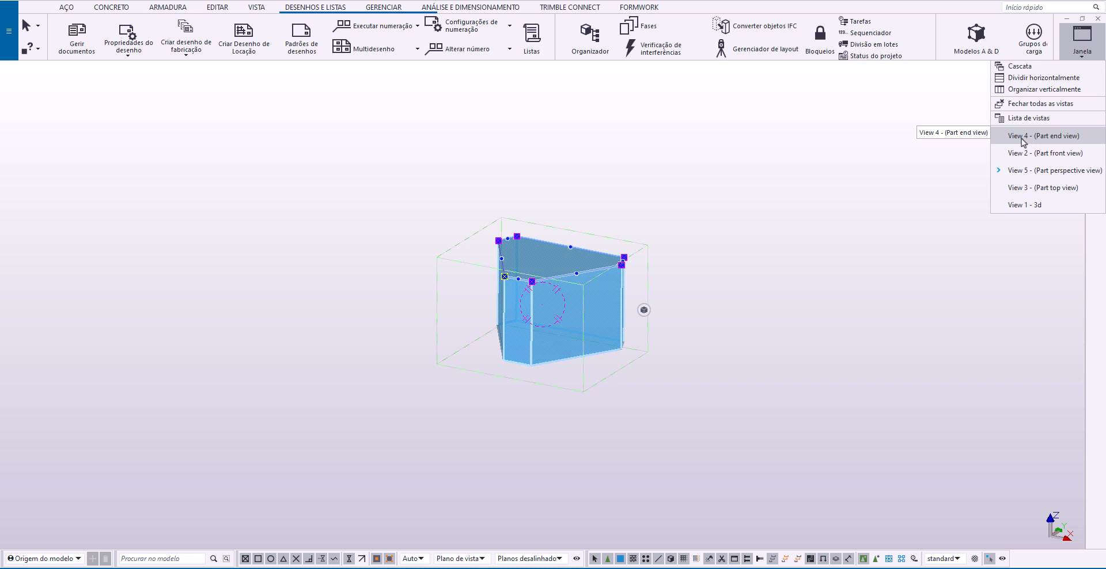
pyautogui.click(1058, 136)
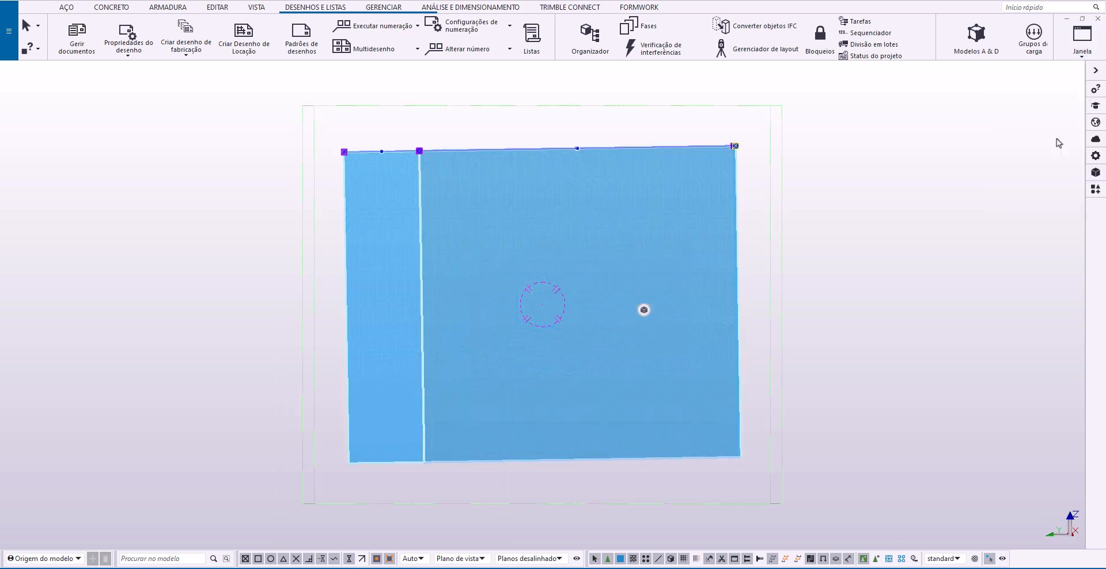
pyautogui.click(1075, 56)
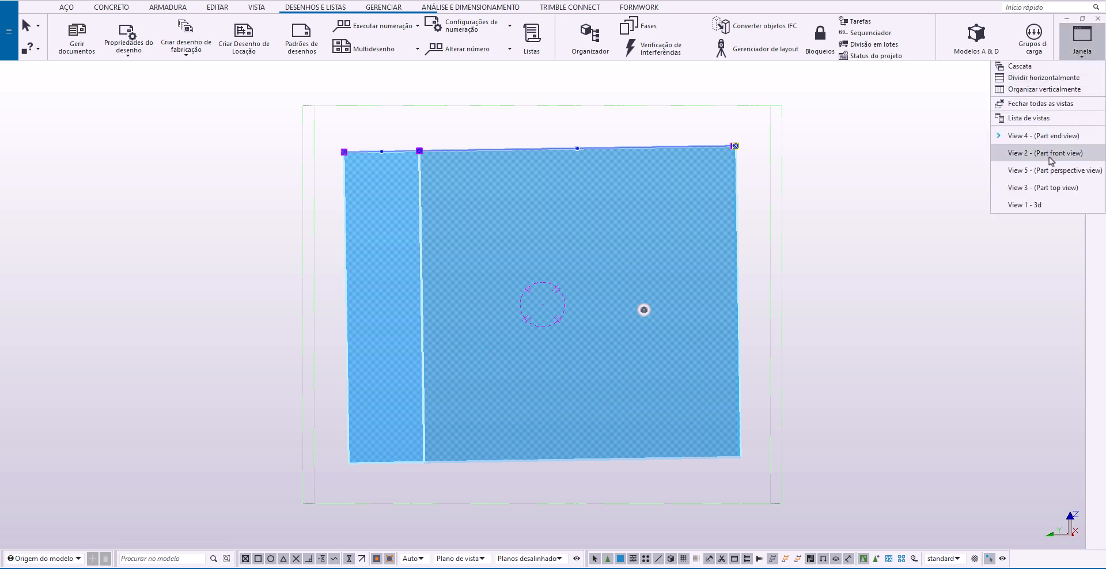
pyautogui.click(1050, 155)
pyautogui.click(1067, 52)
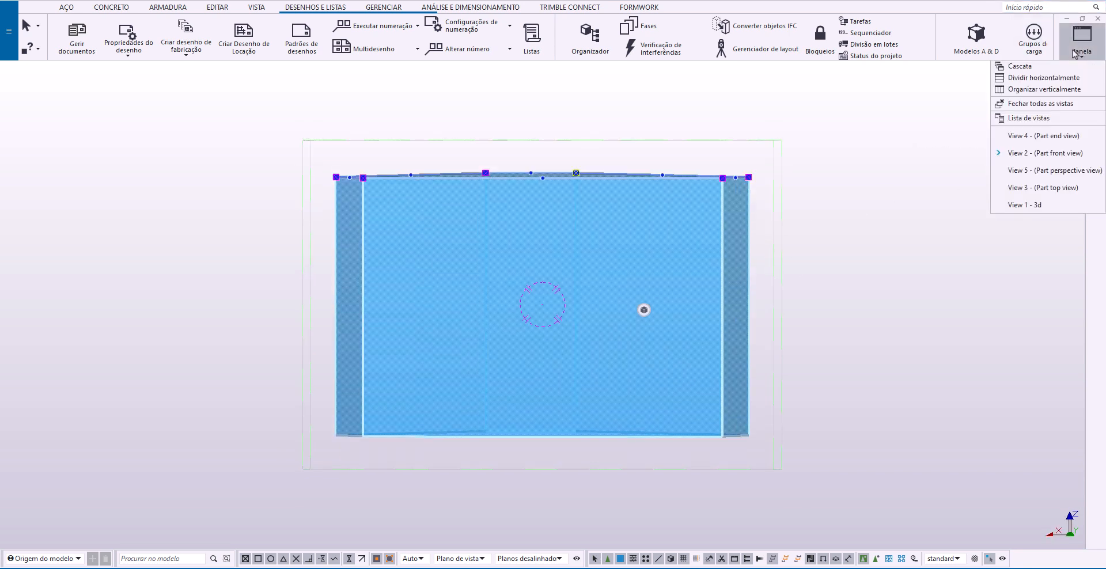
pyautogui.click(1071, 170)
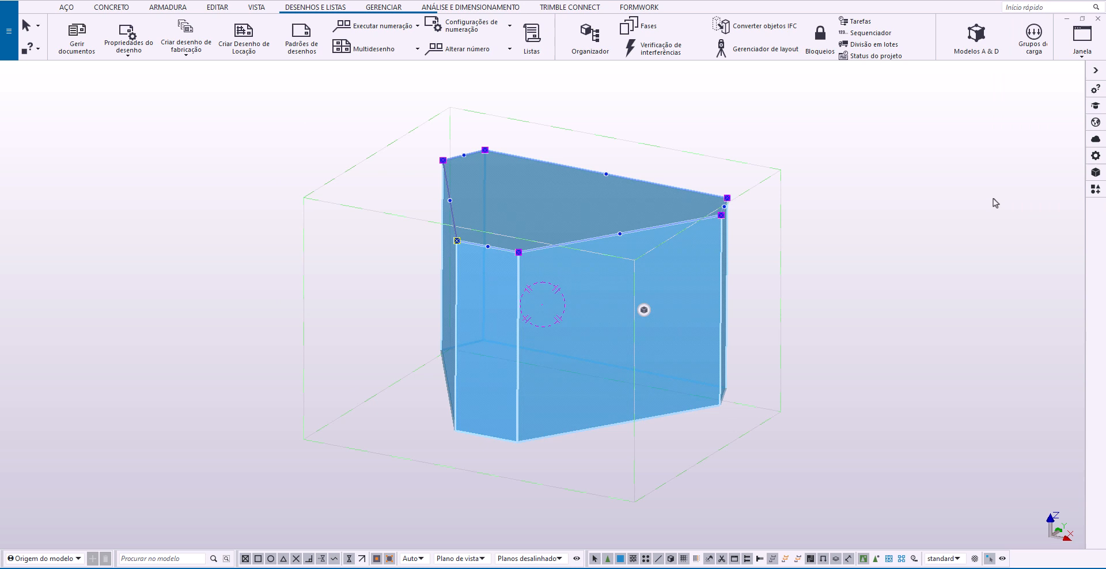
pyautogui.click(1083, 53)
pyautogui.click(1068, 187)
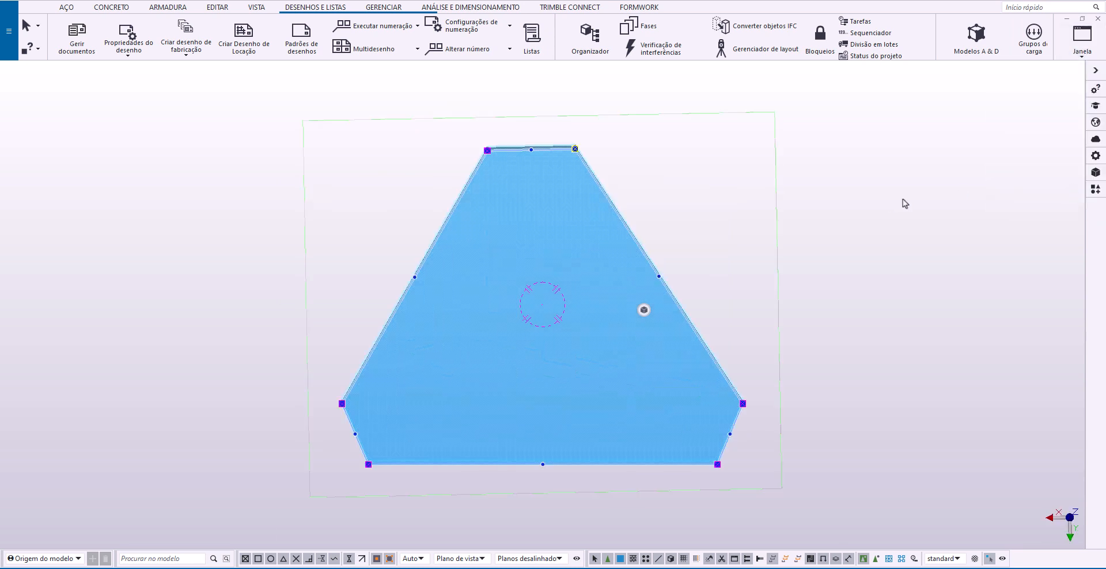
pyautogui.hotkey('ctrl', 'p')
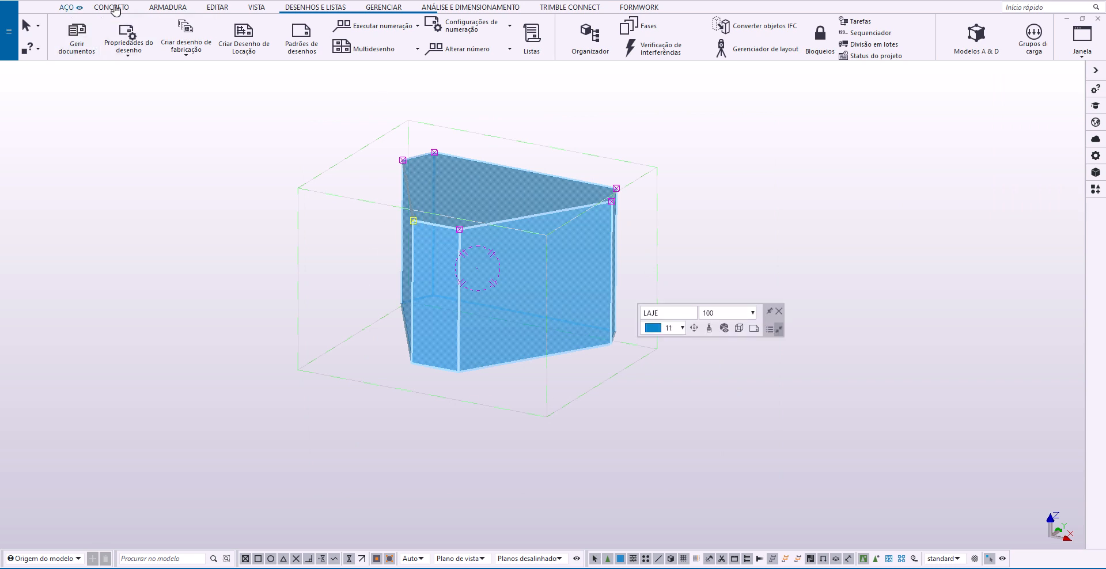
# Create a crossing rebar set (Diagonais) that wraps around the block's side faces, and end the command.
pyautogui.click(168, 7)
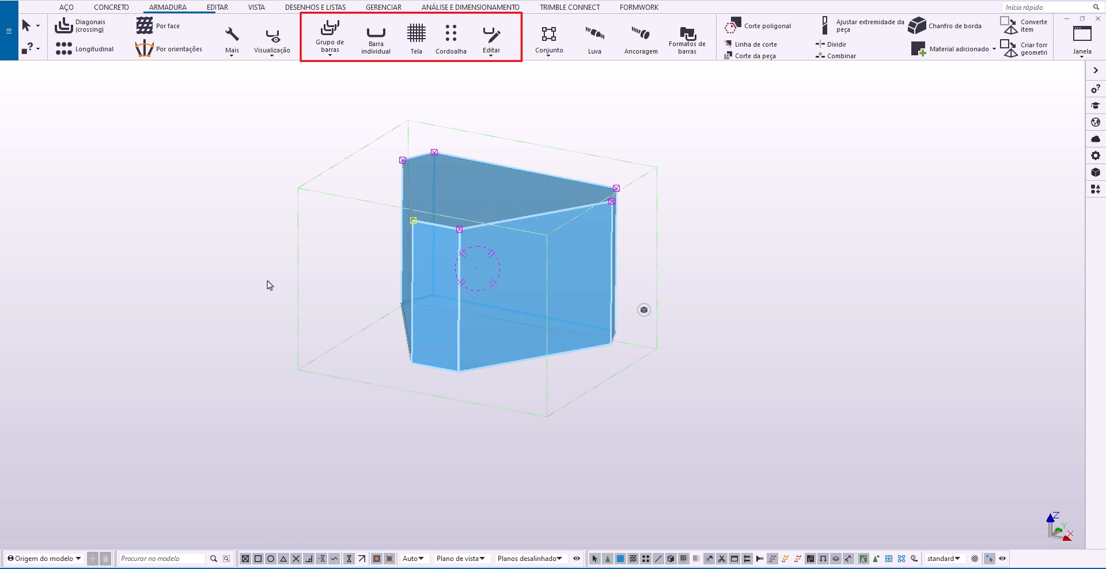
pyautogui.keyDown('ctrl'); pyautogui.moveTo(458, 195); pyautogui.dragTo(477, 237, button='middle'); pyautogui.keyUp('ctrl')
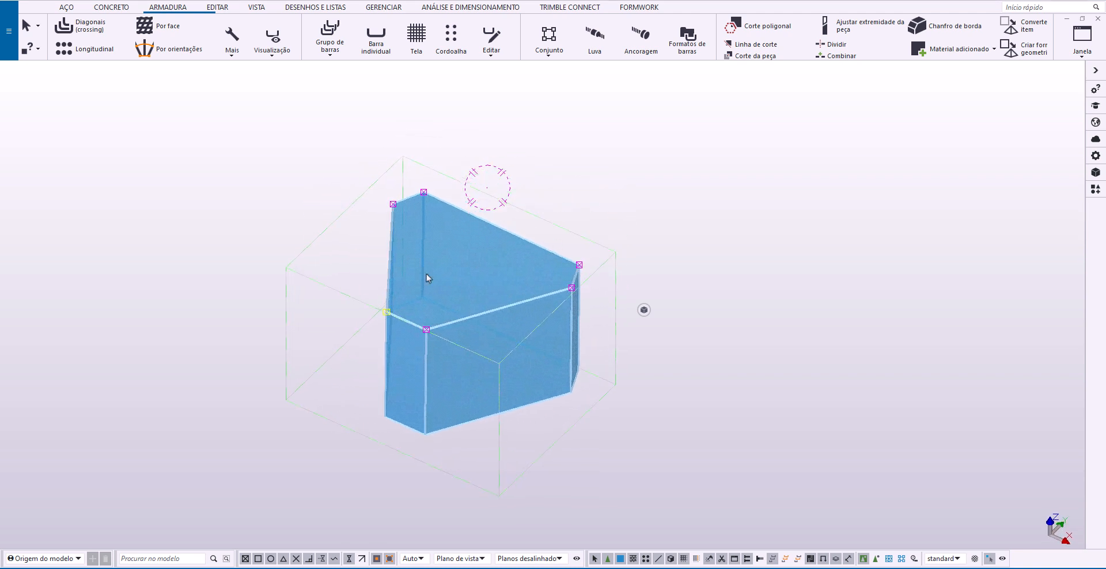
pyautogui.click(91, 29)
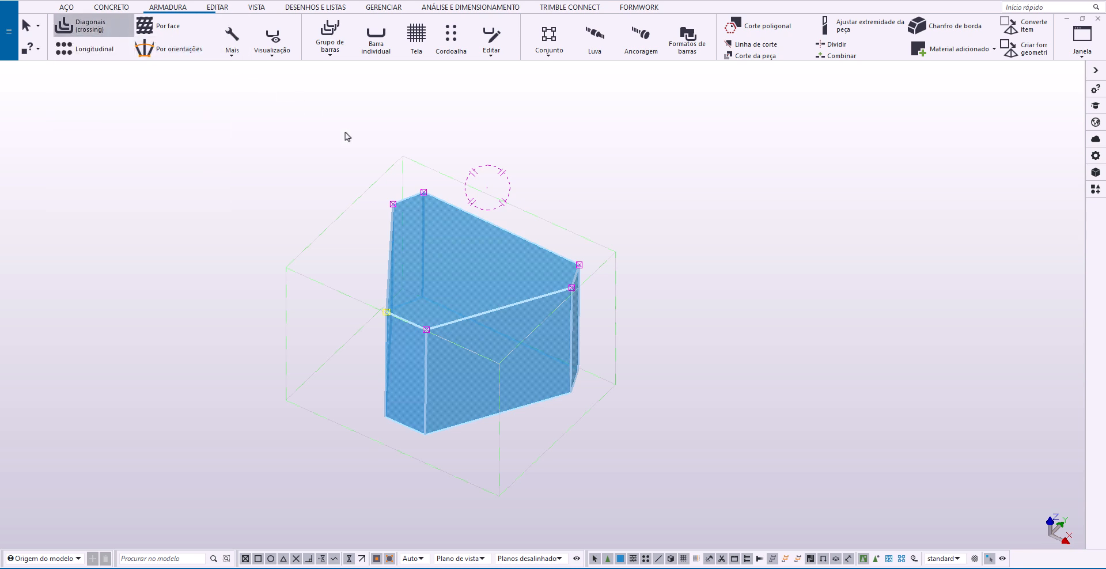
pyautogui.click(574, 334)
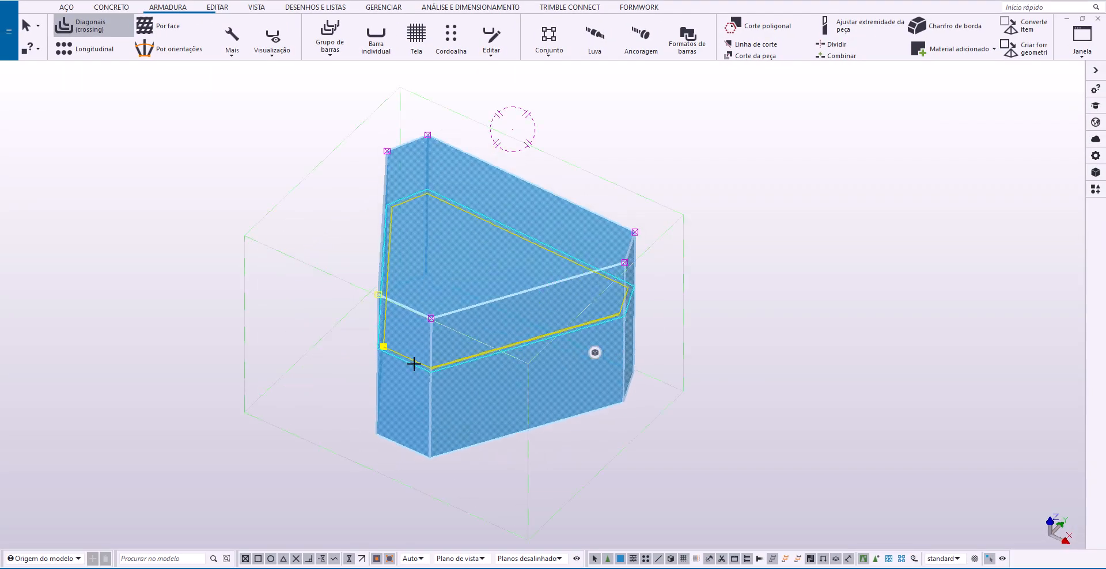
pyautogui.scroll(1, 414, 364)
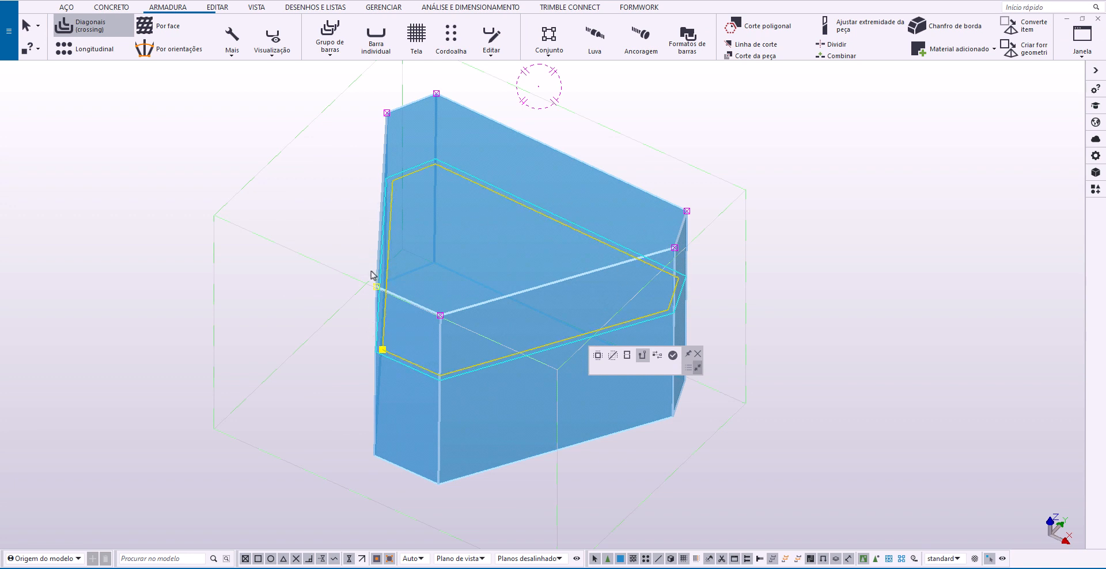
pyautogui.scroll(-1, 336, 269)
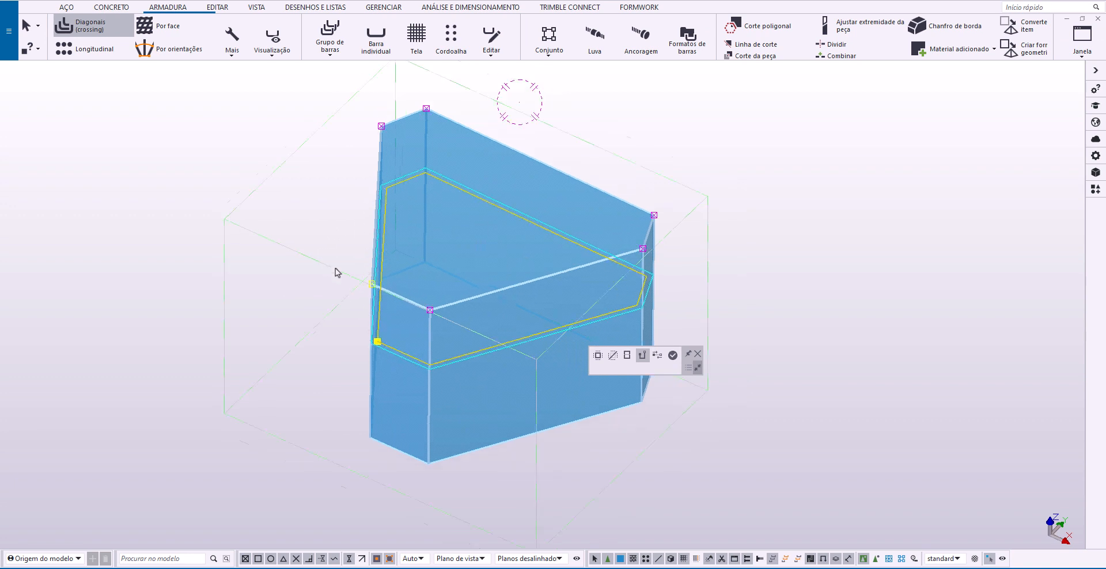
pyautogui.middleClick(598, 160)
pyautogui.scroll(-3, 496, 165)
pyautogui.scroll(2, 628, 173)
pyautogui.scroll(3, 611, 280)
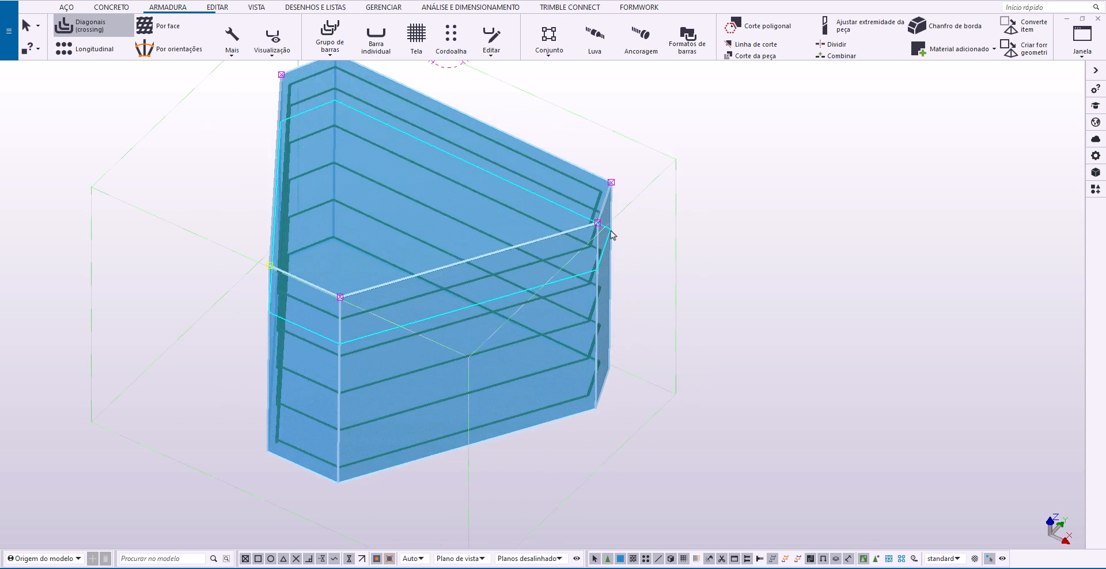
pyautogui.moveTo(612, 234)
pyautogui.keyDown('ctrl'); pyautogui.mouseDown(button='middle')
pyautogui.moveTo(559, 321)
pyautogui.moveTo(398, 255)
pyautogui.moveTo(593, 317)
pyautogui.mouseUp(button='middle'); pyautogui.keyUp('ctrl')
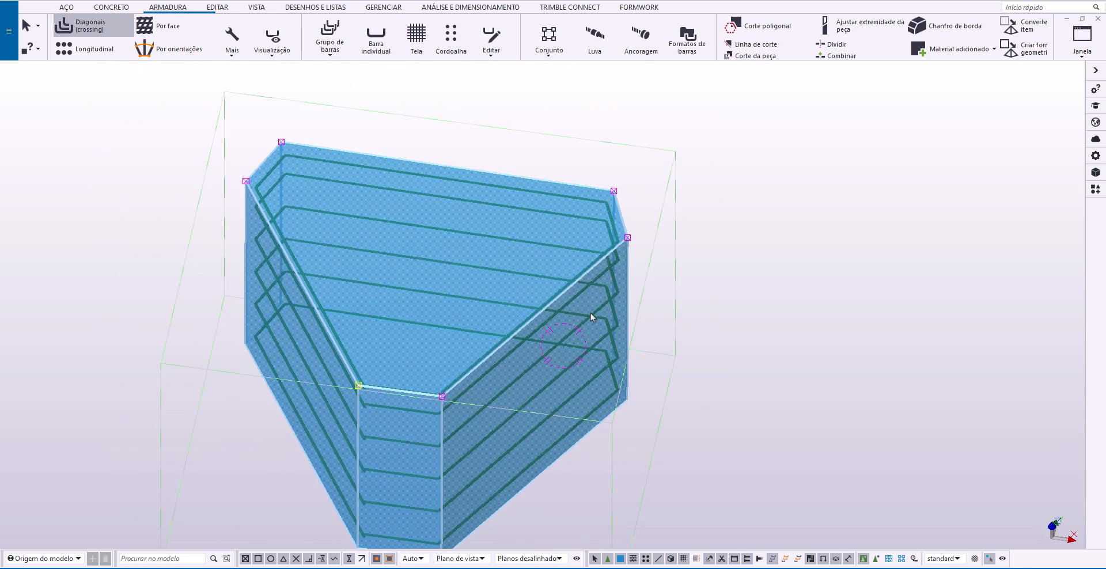
pyautogui.scroll(-3, 370, 159)
pyautogui.keyDown('ctrl'); pyautogui.moveTo(357, 184); pyautogui.dragTo(455, 228, button='middle'); pyautogui.keyUp('ctrl')
pyautogui.scroll(3, 382, 189)
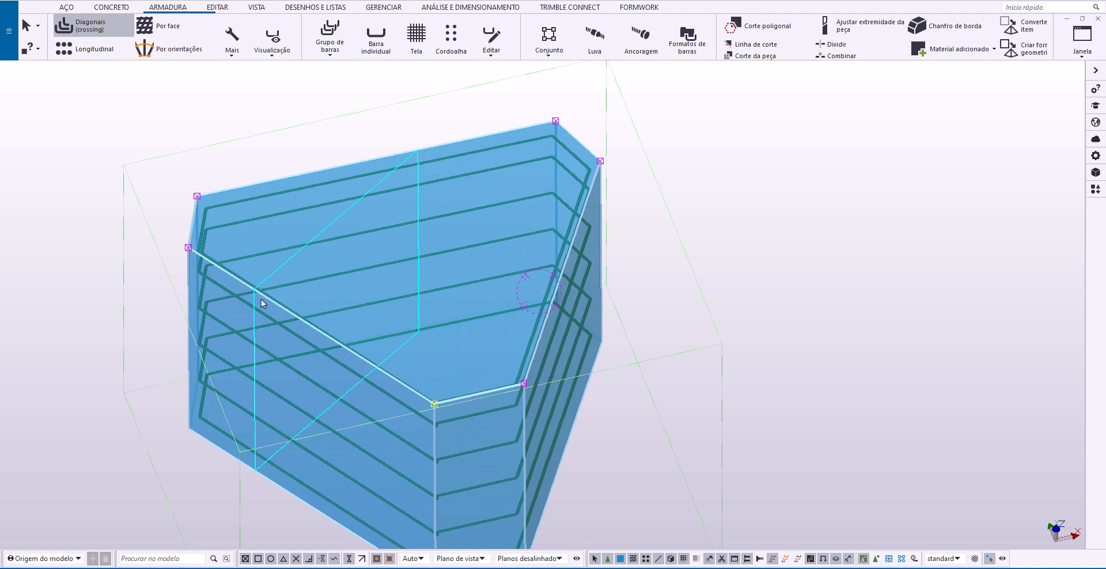
pyautogui.moveTo(261, 303)
pyautogui.keyDown('ctrl'); pyautogui.mouseDown(button='middle')
pyautogui.moveTo(348, 286)
pyautogui.moveTo(261, 127)
pyautogui.mouseUp(button='middle'); pyautogui.keyUp('ctrl')
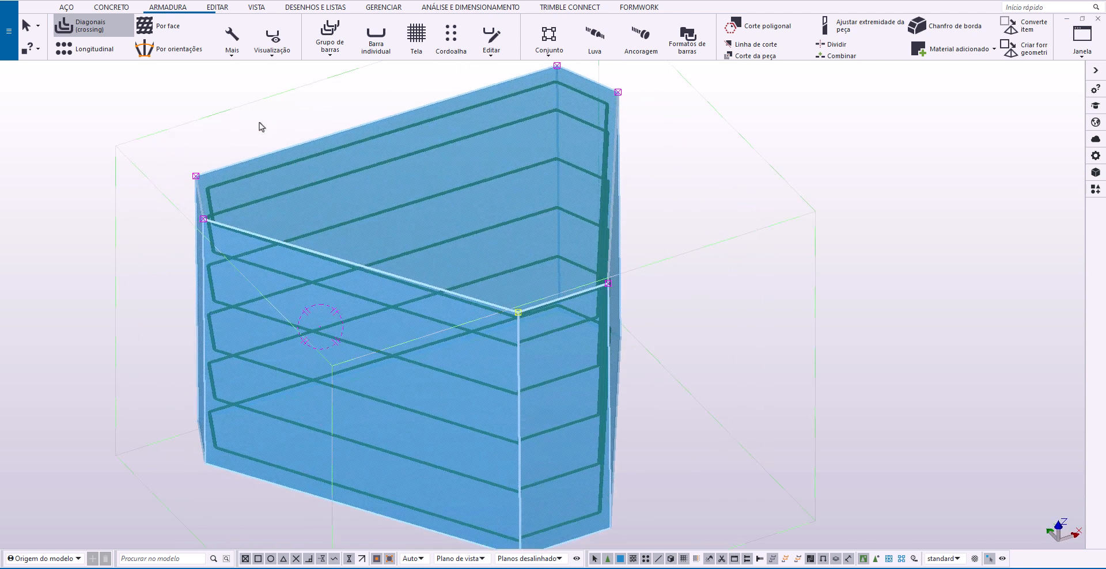
pyautogui.rightClick(261, 127)
pyautogui.click(289, 132)
# Set the rebar set's creation method to "Distribuição uniforme pelo valor do espaçamento do alvo" with a target spacing of 15 cm.
pyautogui.scroll(1, 286, 253)
pyautogui.click(280, 273)
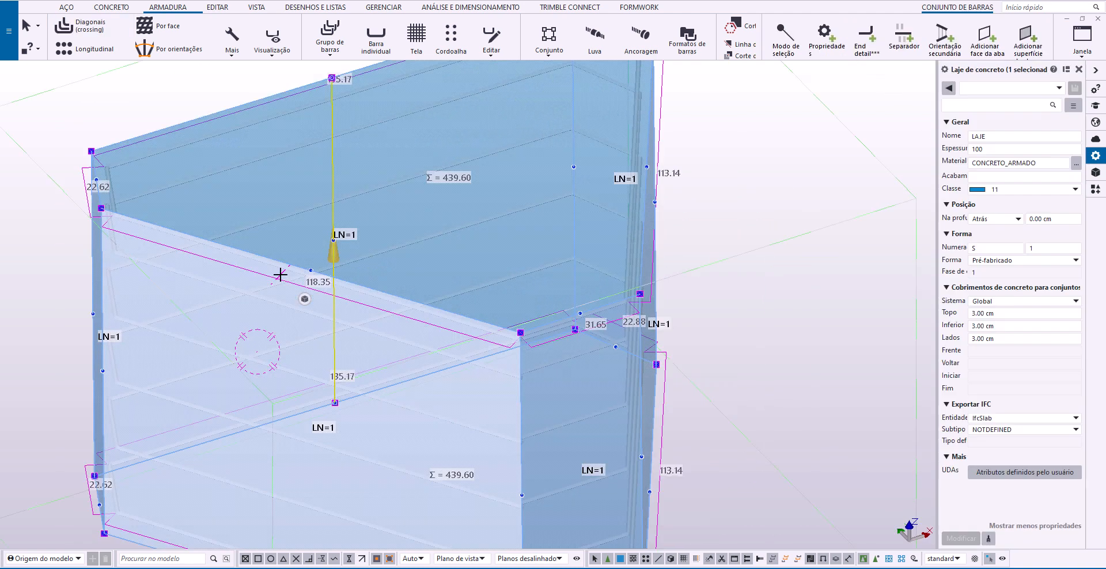
pyautogui.moveTo(935, 178); pyautogui.dragTo(873, 183)
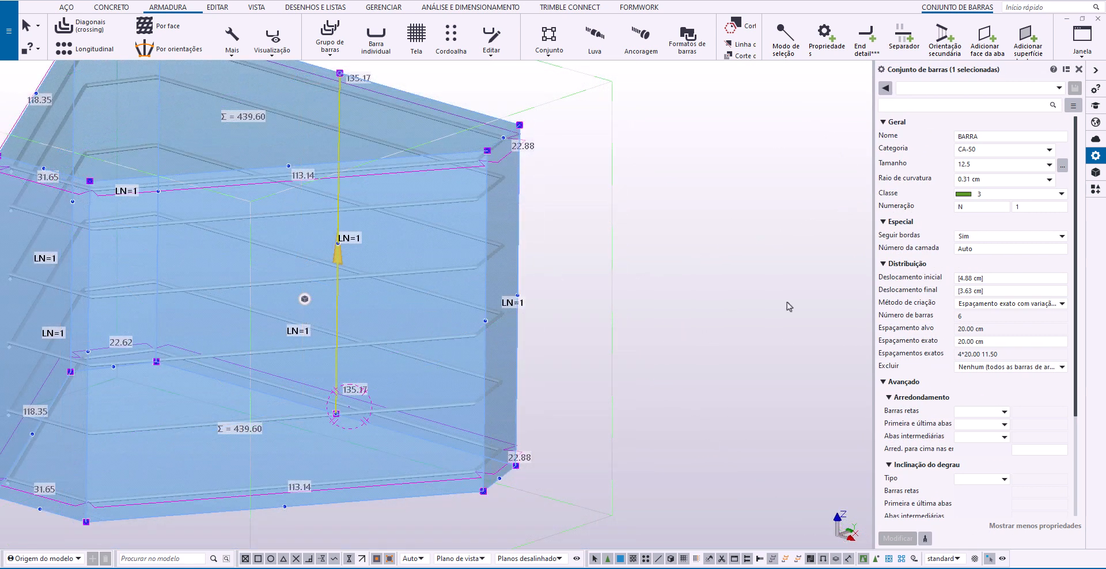
pyautogui.click(1036, 304)
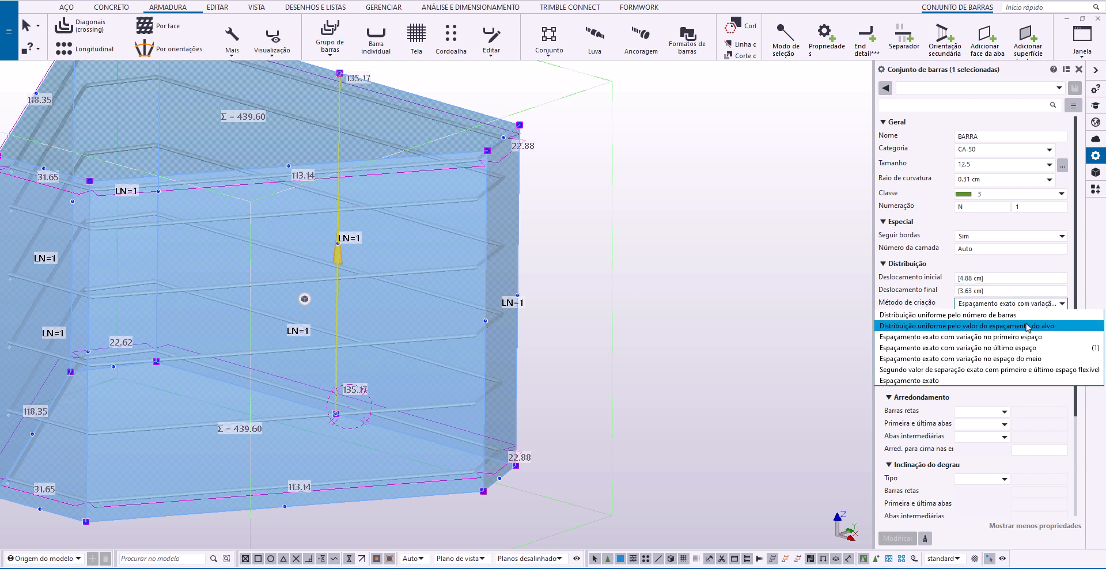
pyautogui.click(1054, 326)
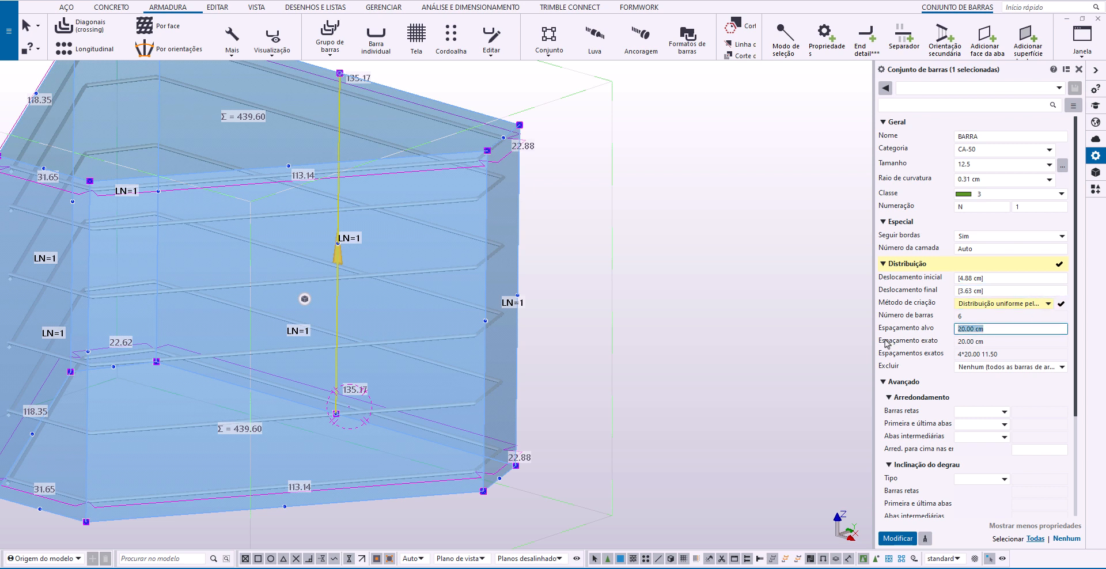
pyautogui.write('15')
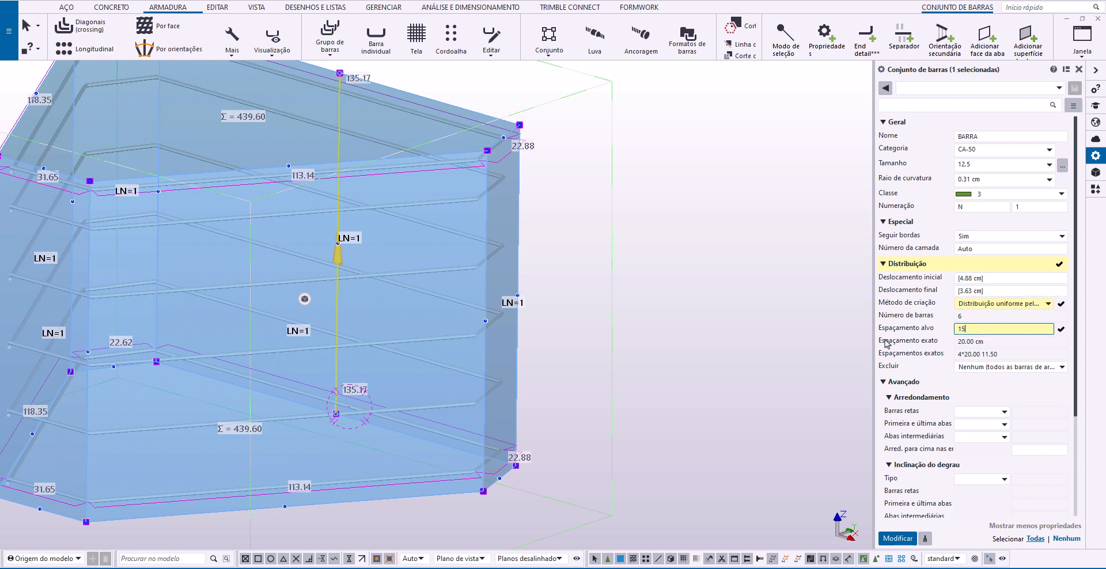
pyautogui.click(909, 540)
# Add end detail modifiers to both bar ends of the rebar set at the block's corner, and end the command.
pyautogui.scroll(-2, 585, 261)
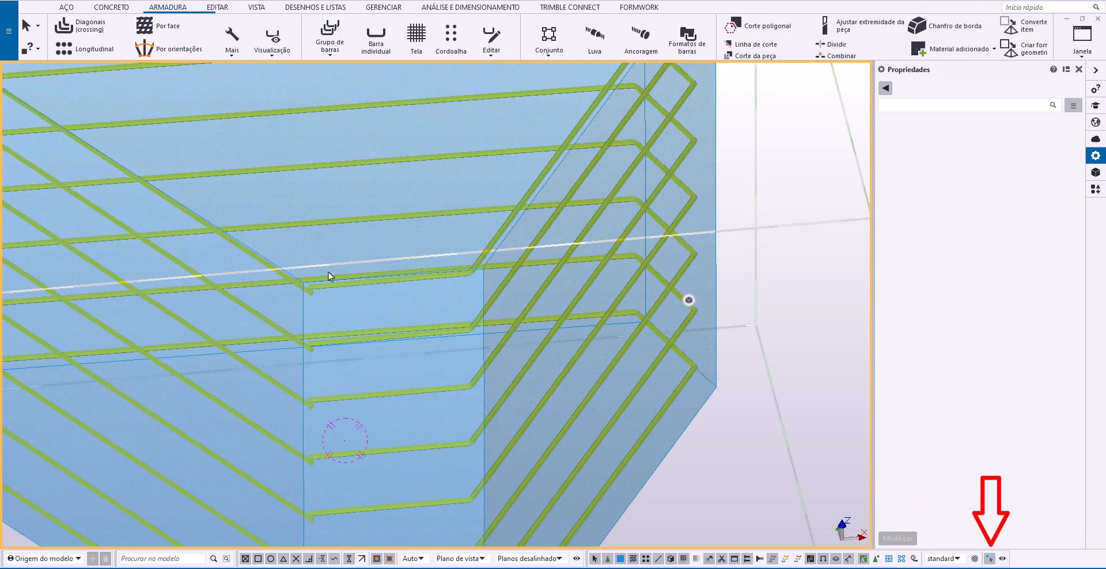
pyautogui.scroll(-4, 351, 233)
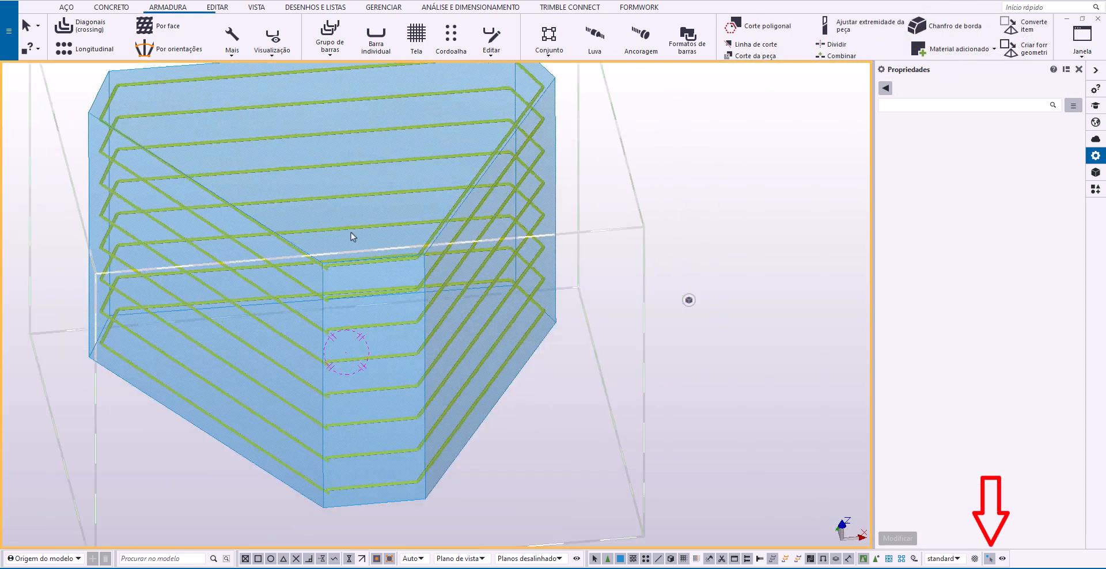
pyautogui.keyDown('ctrl'); pyautogui.moveTo(350, 233); pyautogui.dragTo(372, 318, button='middle'); pyautogui.keyUp('ctrl')
pyautogui.scroll(5, 373, 319)
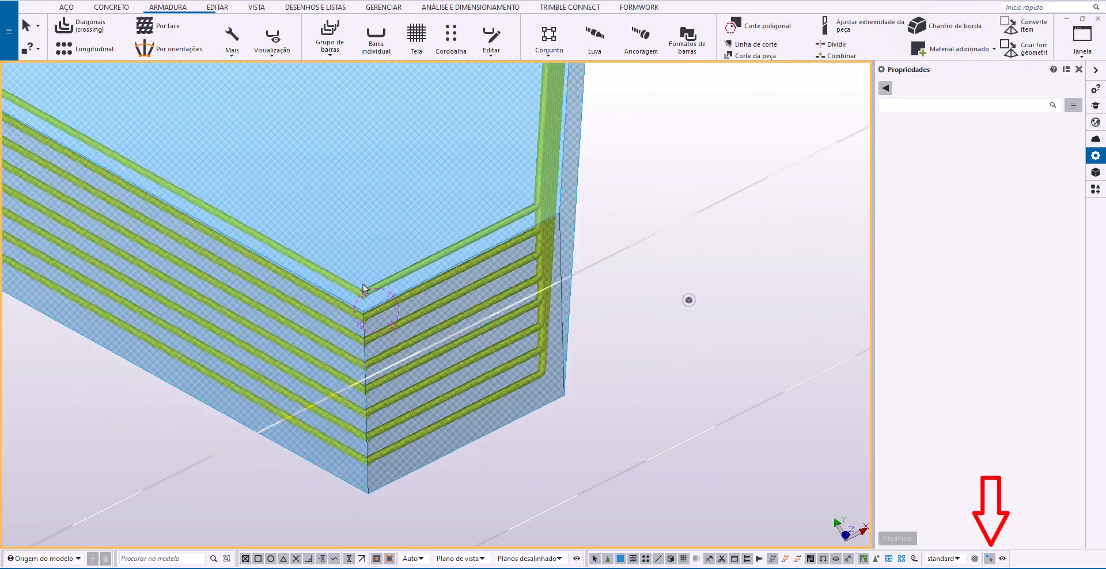
pyautogui.click(461, 317)
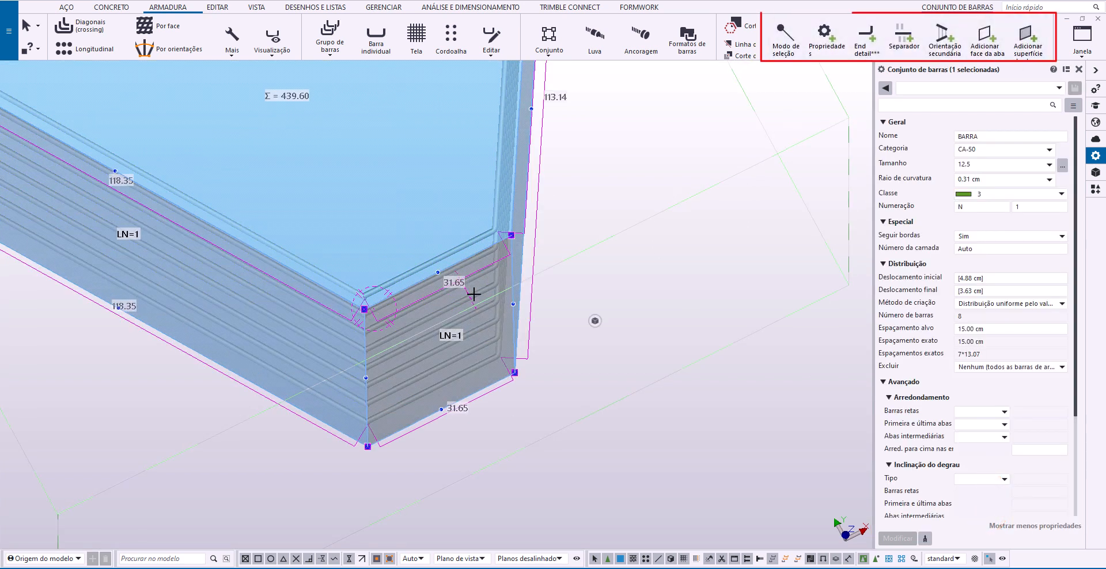
pyautogui.click(873, 49)
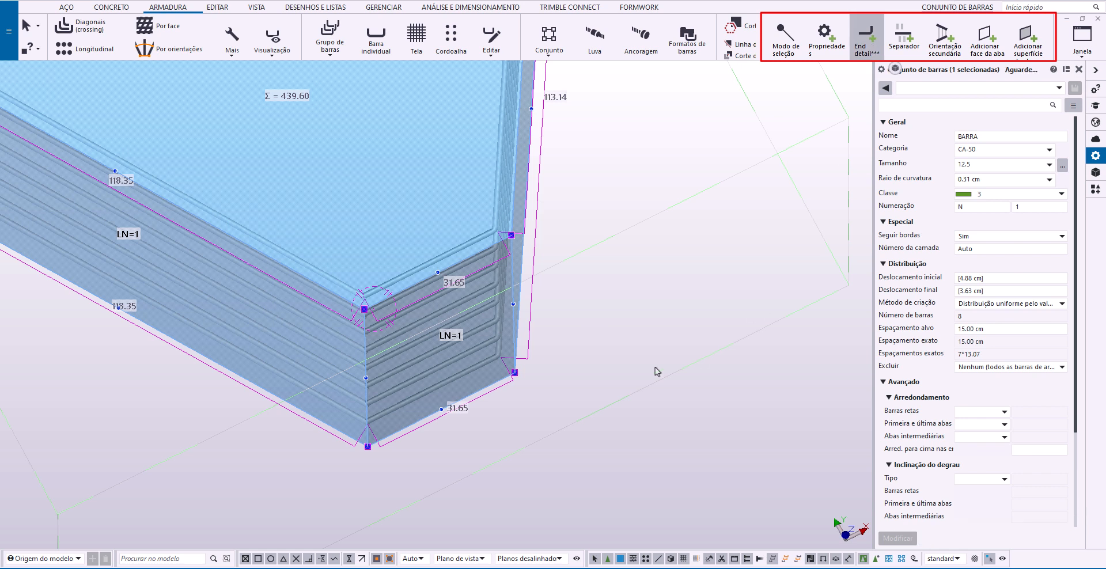
pyautogui.scroll(1, 435, 275)
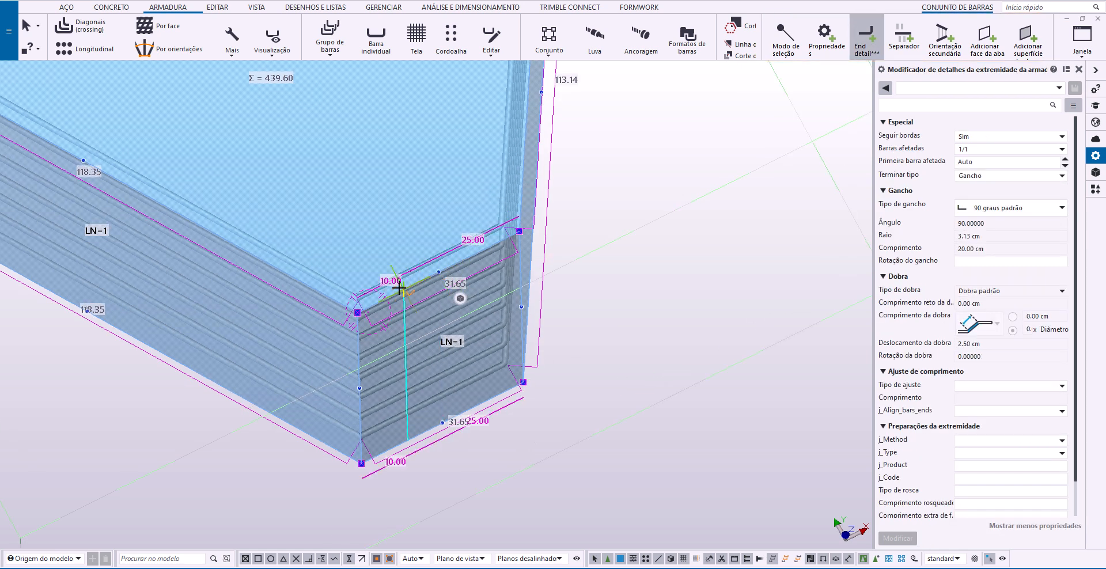
pyautogui.click(400, 287)
pyautogui.click(291, 270)
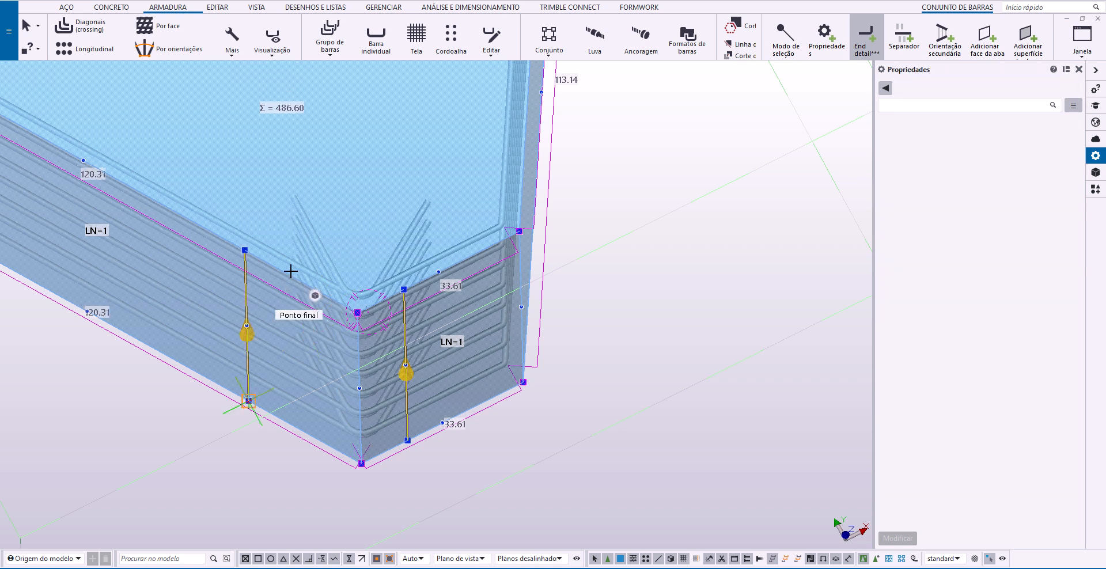
pyautogui.scroll(1, 447, 220)
pyautogui.rightClick(474, 197)
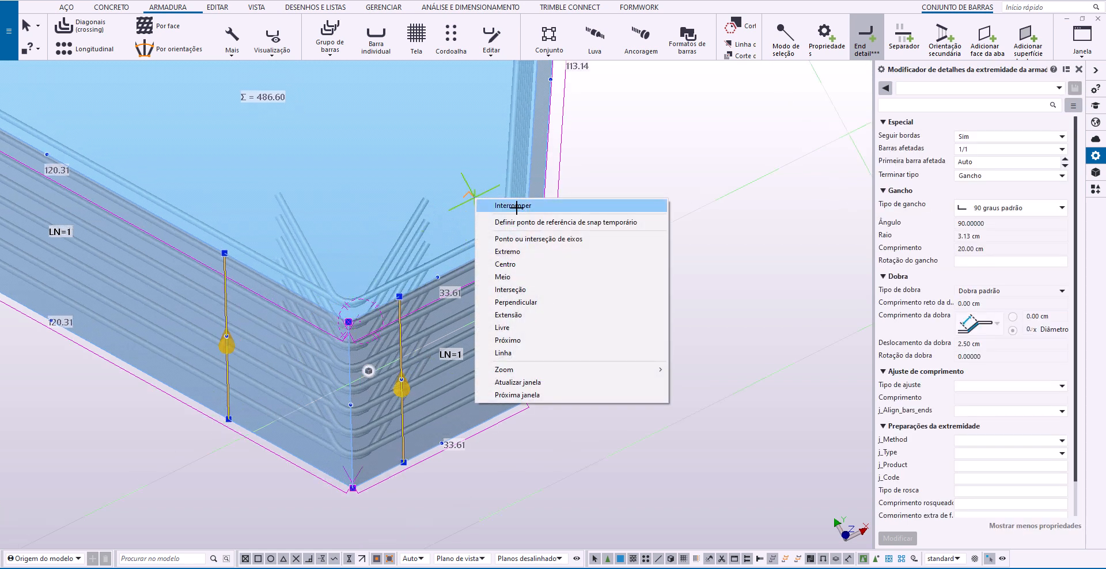
pyautogui.click(517, 207)
# Set the end detail modifier on the short face to a custom hook (Gancho personalizado) with an angle of 60 degrees.
pyautogui.click(480, 246)
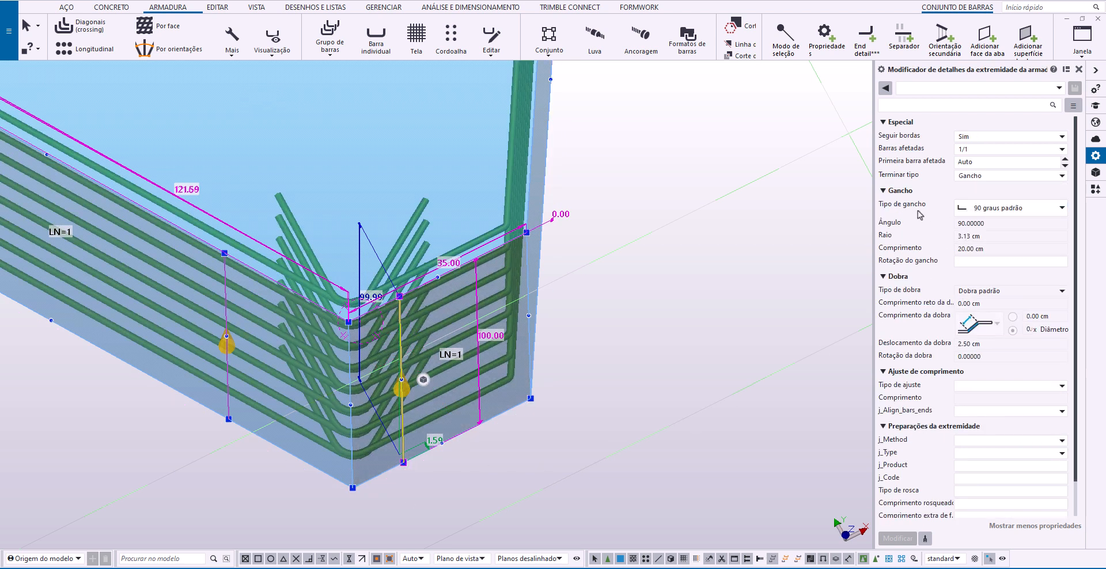
pyautogui.click(1021, 208)
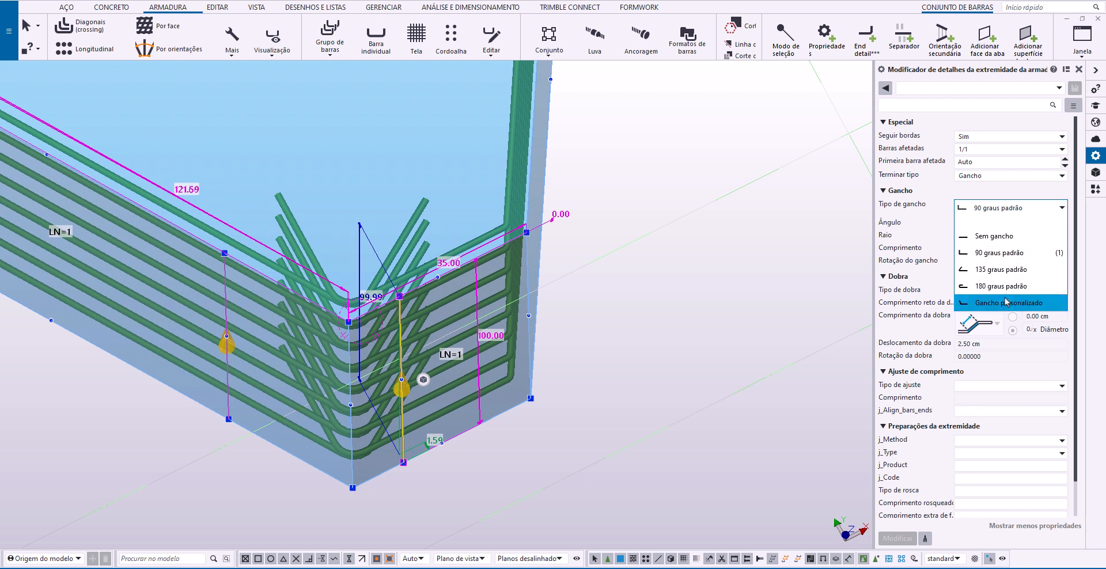
pyautogui.click(1006, 302)
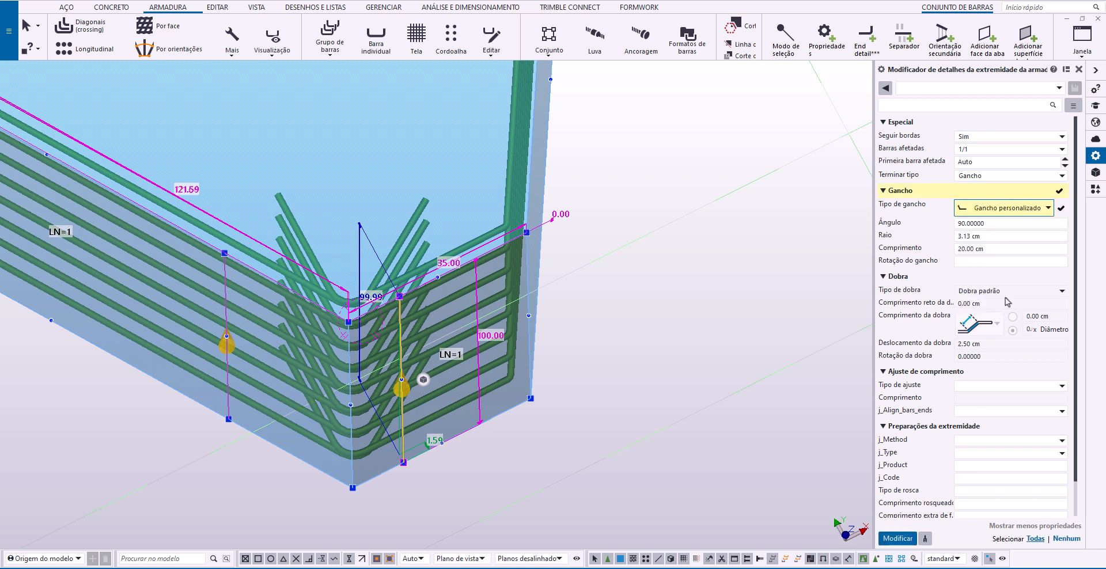
pyautogui.click(997, 224)
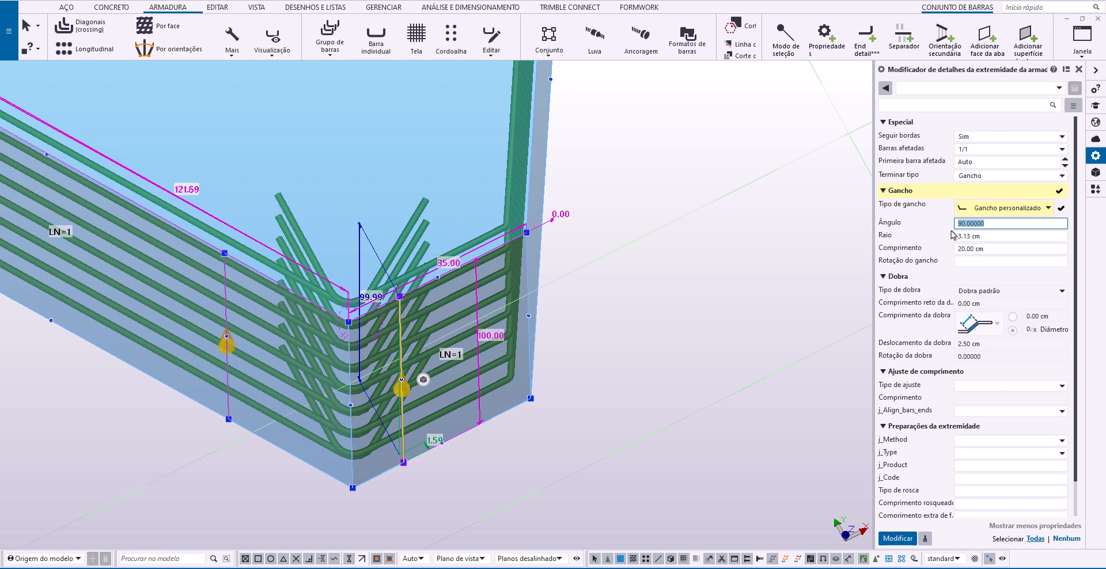
pyautogui.write('60')
pyautogui.click(890, 539)
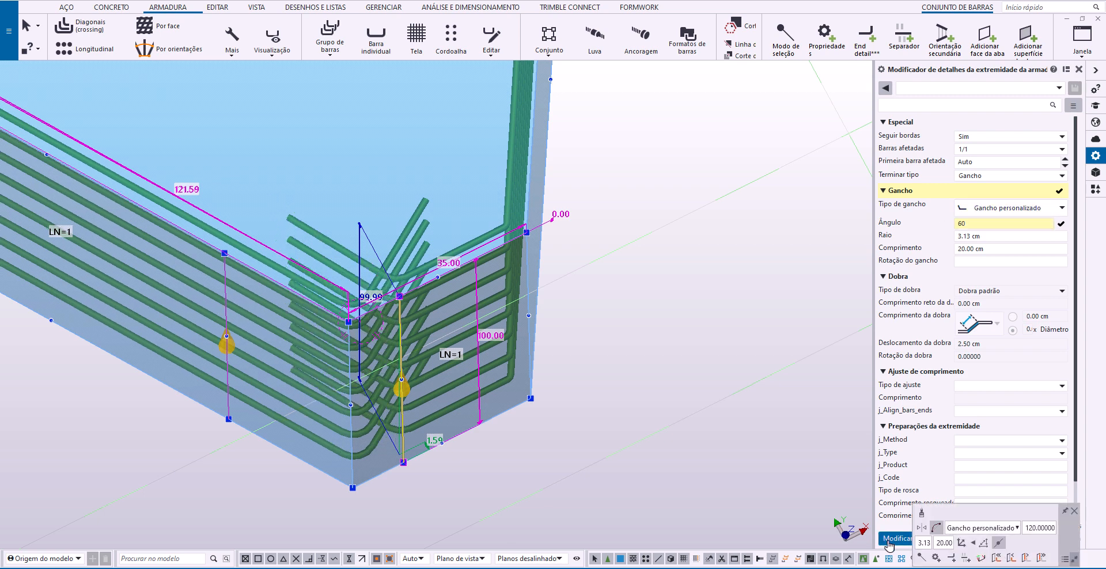
# Set the end detail modifier on the adjacent long face to Gancho personalizado with a 60-degree angle.
pyautogui.keyDown('ctrl'); pyautogui.moveTo(351, 258); pyautogui.dragTo(215, 271, button='middle'); pyautogui.keyUp('ctrl')
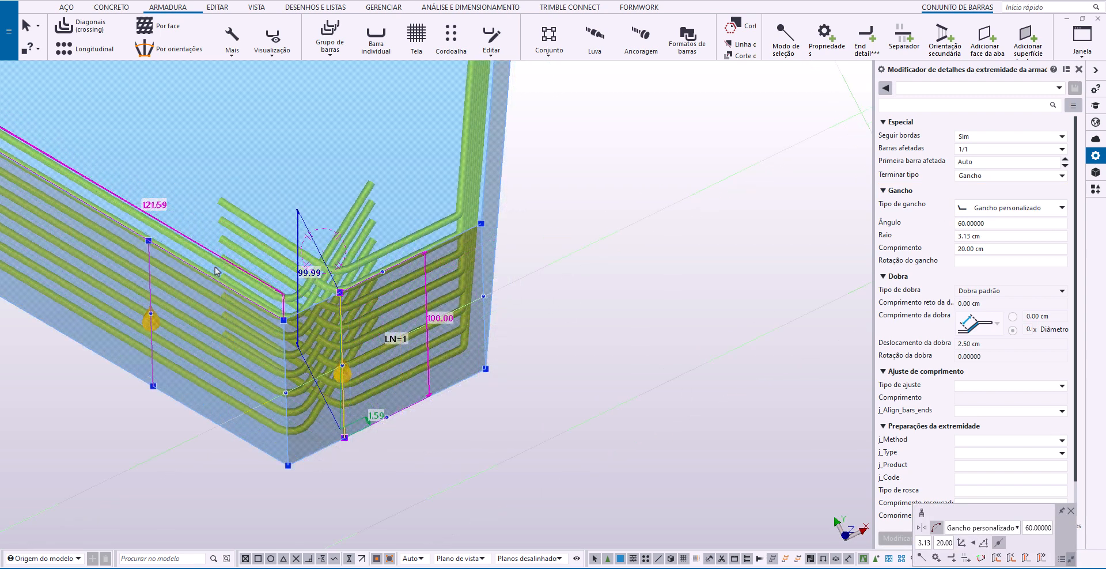
pyautogui.scroll(1, 215, 267)
pyautogui.click(140, 294)
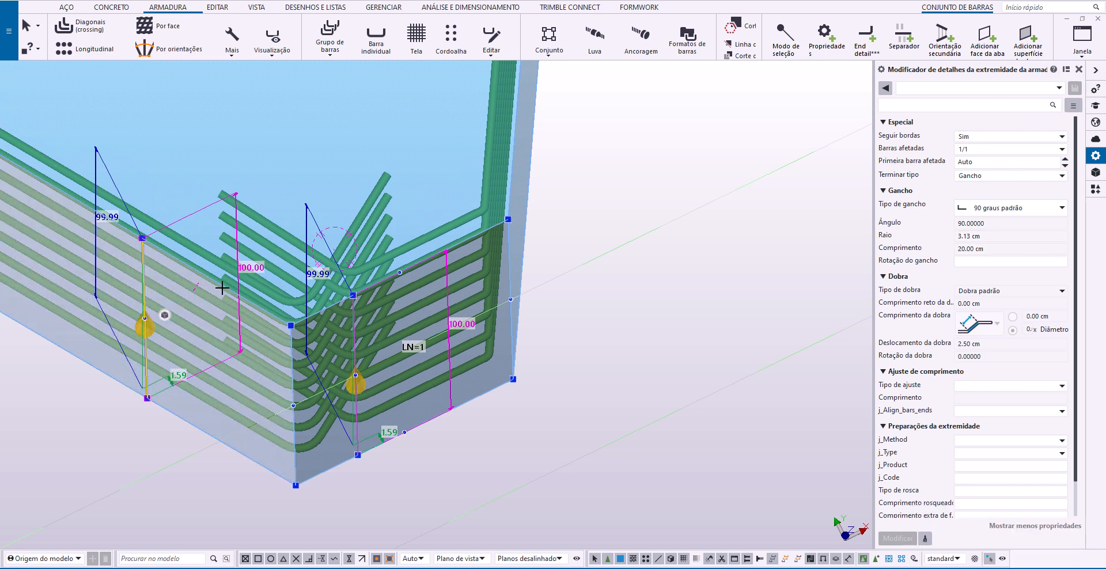
pyautogui.click(998, 211)
pyautogui.click(1009, 304)
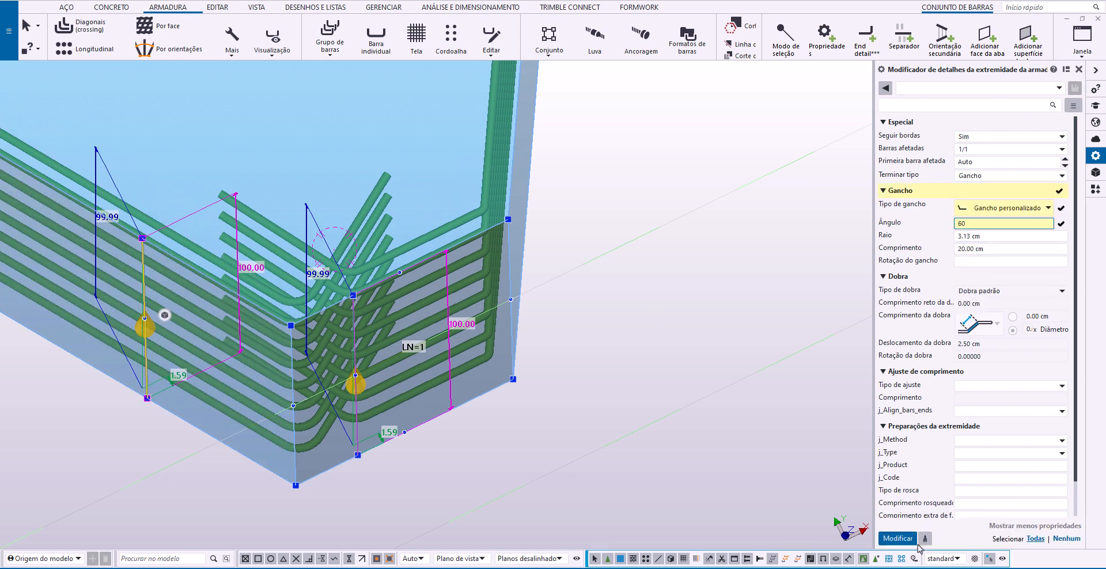
pyautogui.click(888, 539)
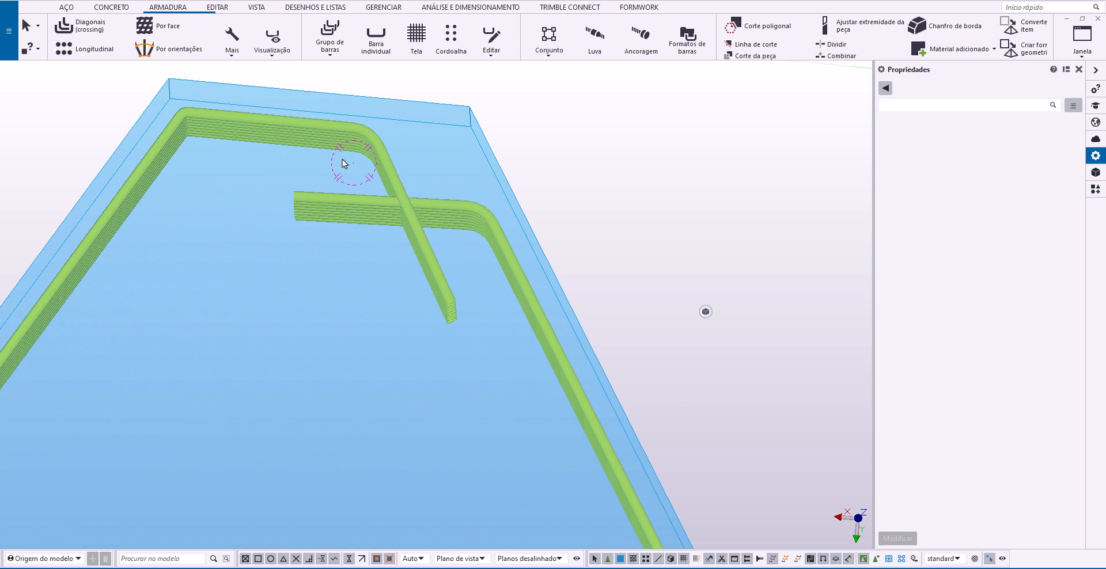
# Examine the hooked bar ends and their end detail modifiers at the block's corner from above and from the side.
pyautogui.scroll(-1, 343, 159)
pyautogui.click(308, 138)
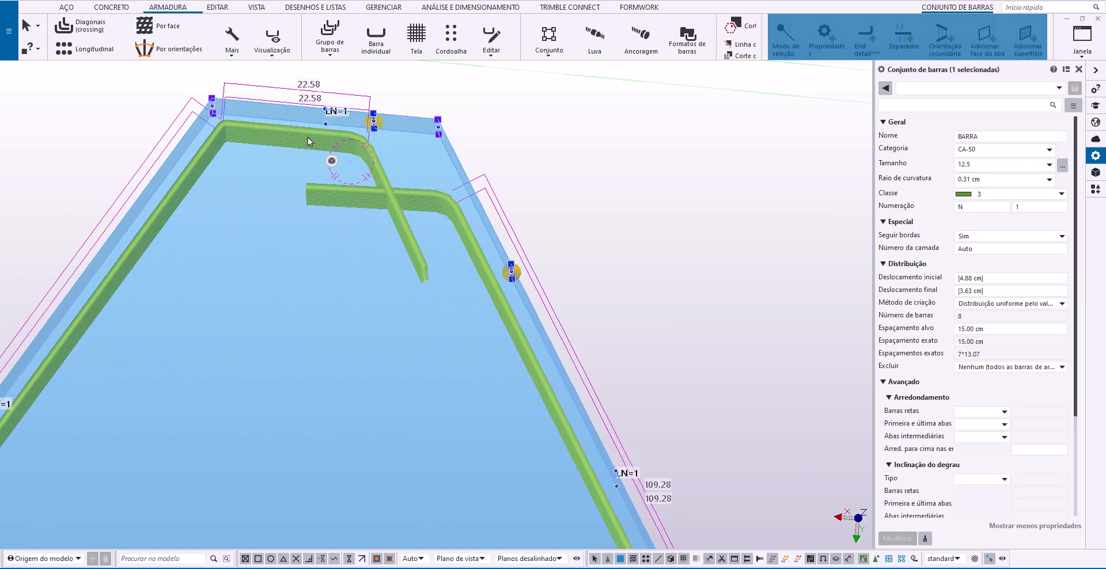
pyautogui.scroll(4, 346, 145)
pyautogui.scroll(-3, 496, 244)
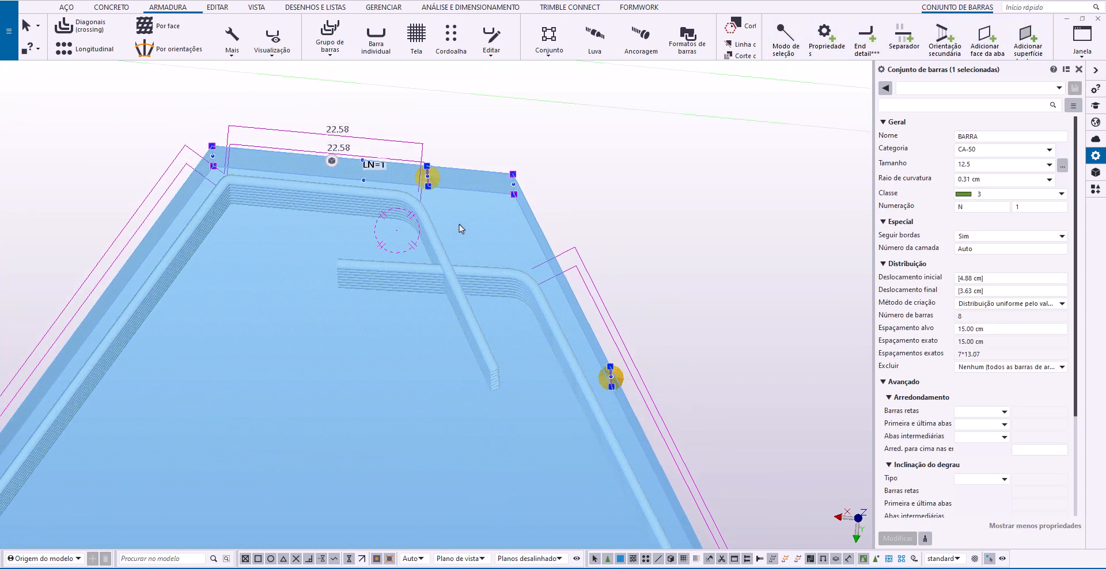
pyautogui.scroll(2, 459, 224)
pyautogui.scroll(-4, 370, 219)
pyautogui.moveTo(339, 286)
pyautogui.keyDown('ctrl'); pyautogui.mouseDown(button='middle')
pyautogui.moveTo(498, 306)
pyautogui.moveTo(836, 226)
pyautogui.moveTo(833, 235)
pyautogui.mouseUp(button='middle'); pyautogui.keyUp('ctrl')
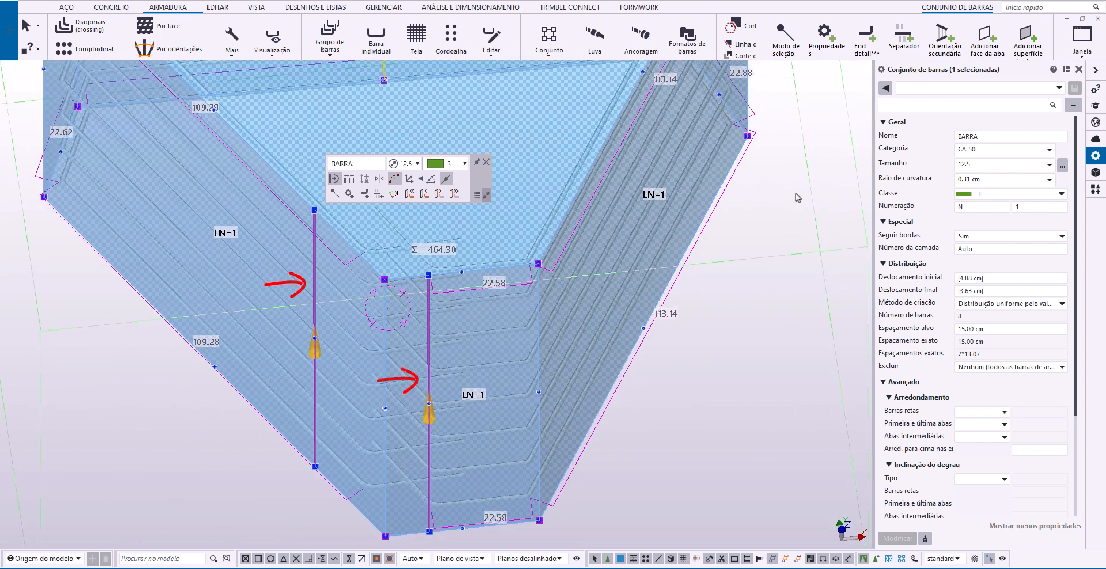
# Hide the rebar set's end detail modifiers and show them again.
pyautogui.click(273, 53)
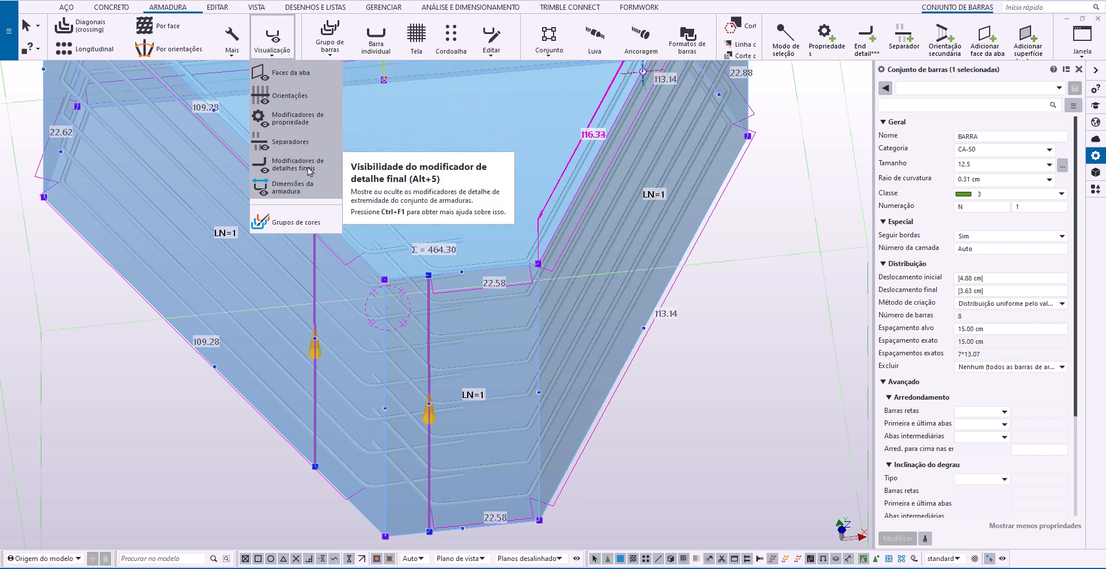
pyautogui.click(297, 190)
pyautogui.click(293, 188)
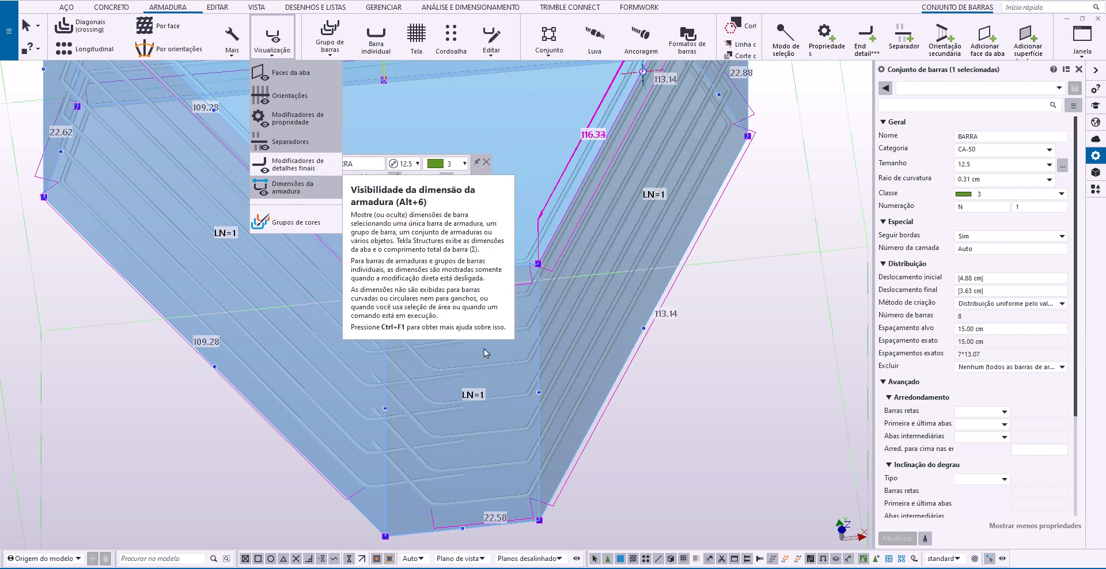
pyautogui.click(292, 183)
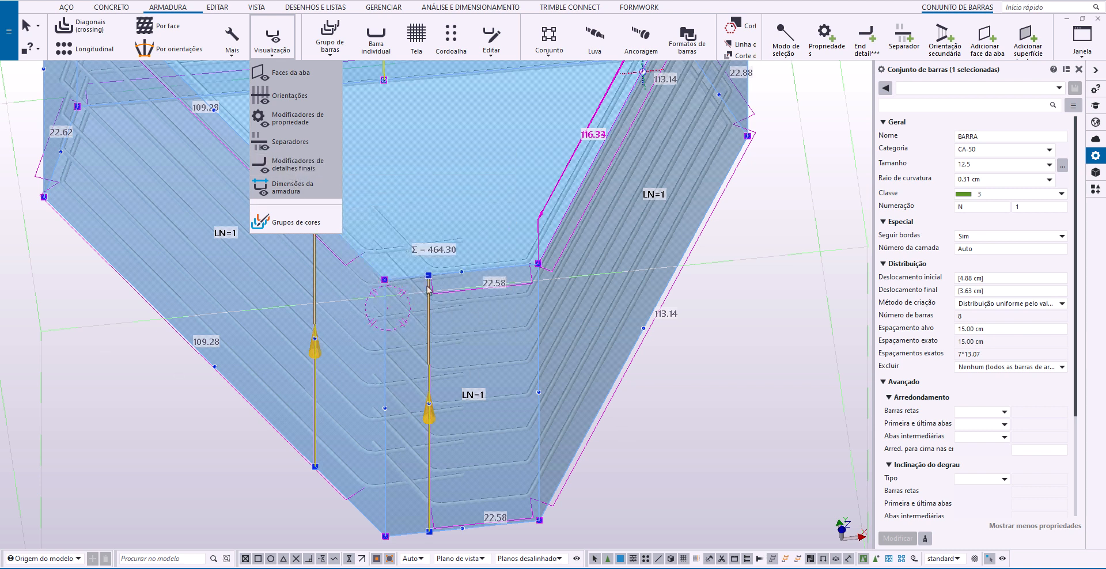
pyautogui.click(430, 360)
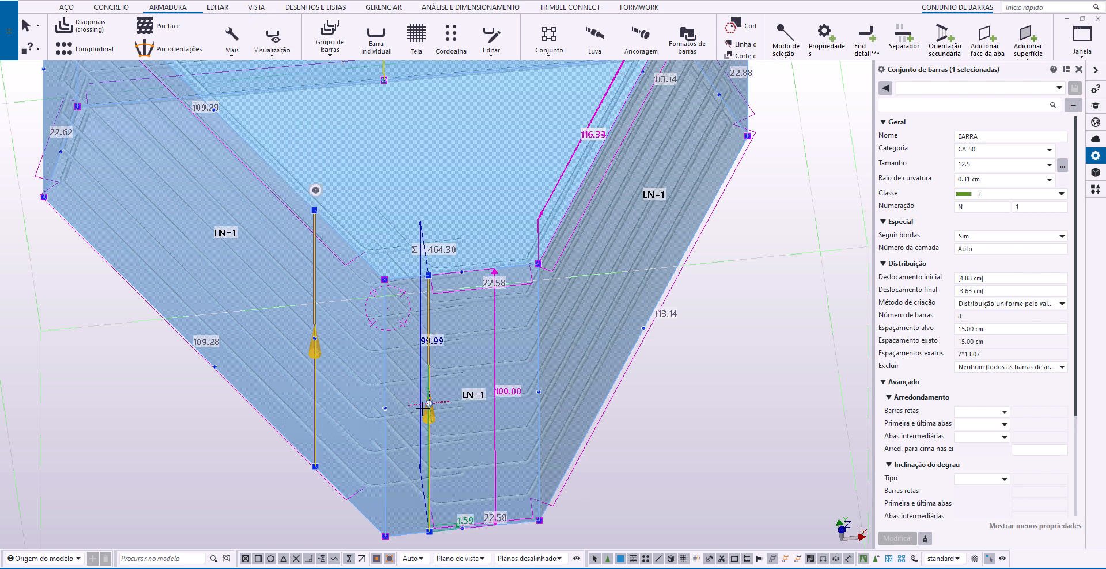
pyautogui.press('Escape')
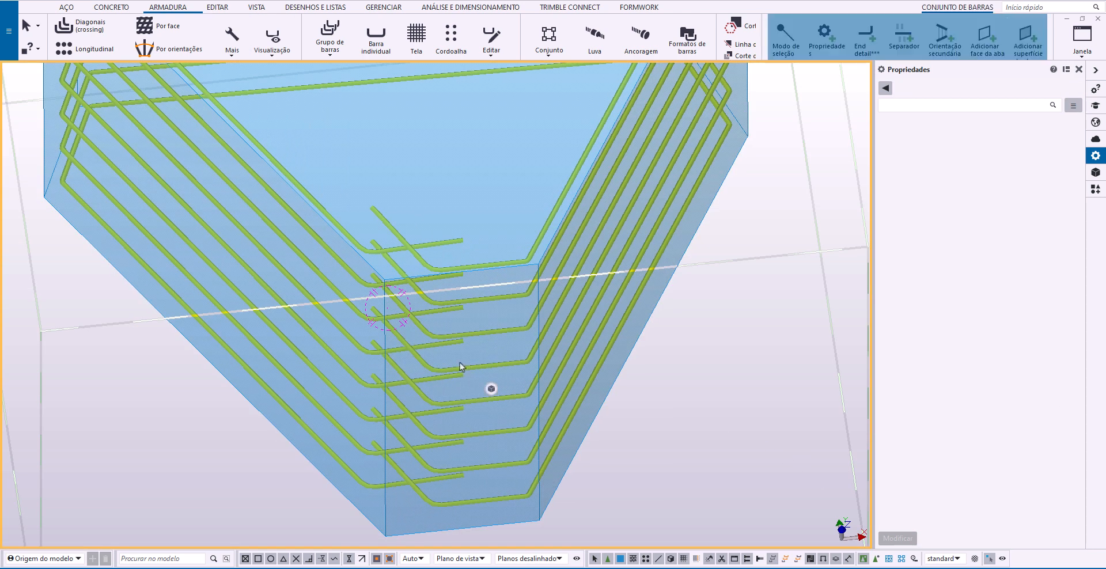
# Set the short face modifier's length adjustment to Deslocamento final with a length of 10 cm.
pyautogui.scroll(1, 433, 407)
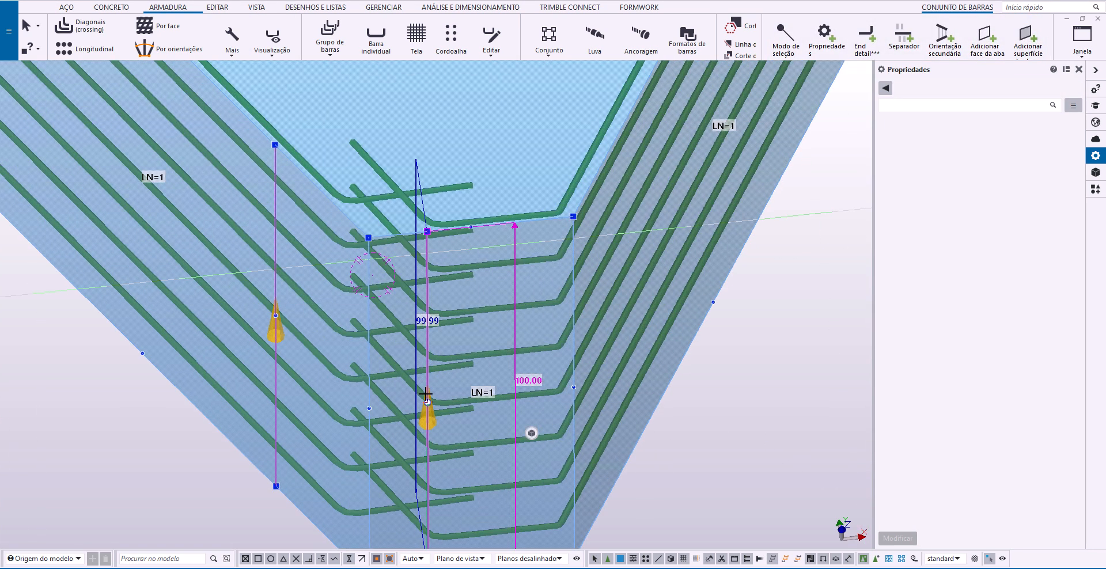
pyautogui.click(428, 407)
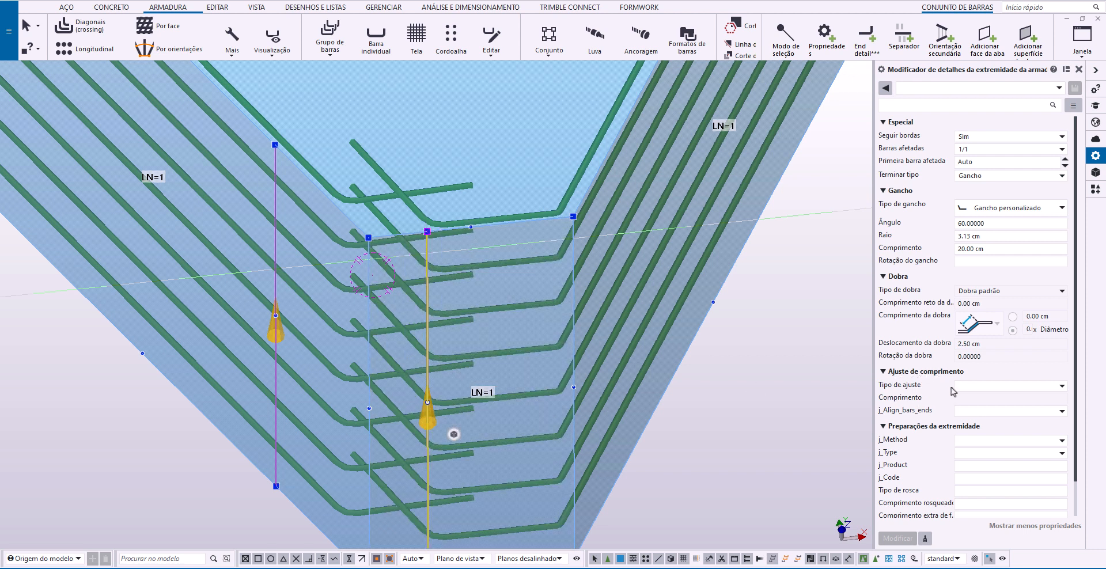
pyautogui.click(980, 390)
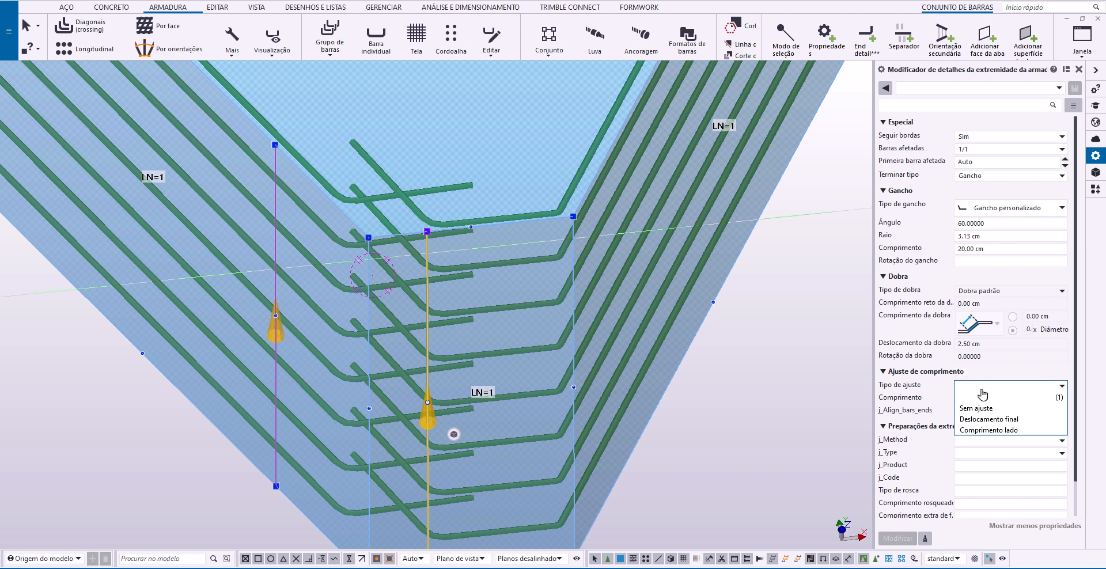
pyautogui.click(987, 420)
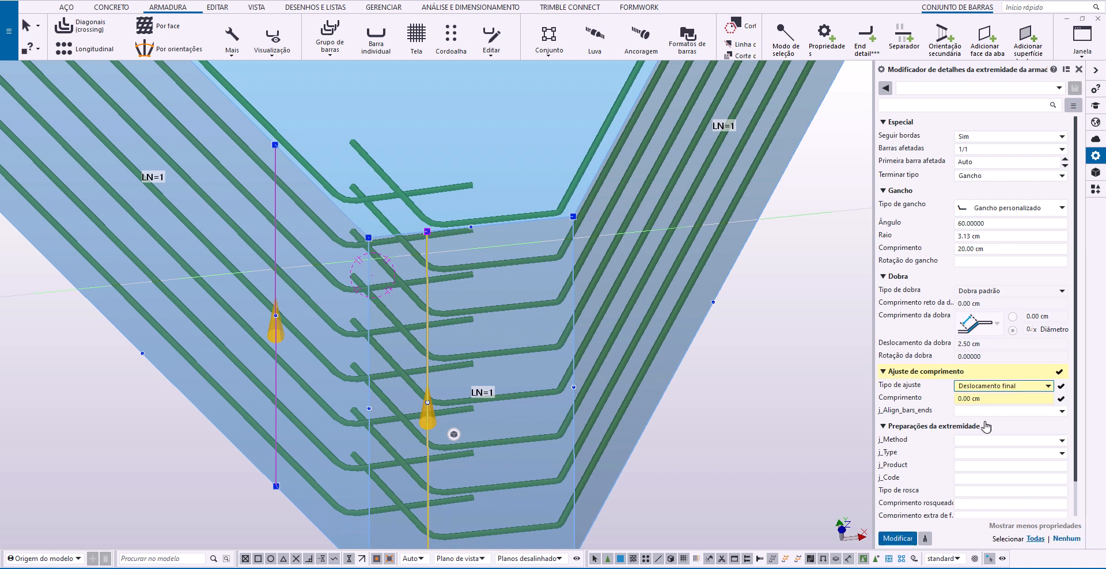
pyautogui.moveTo(983, 398); pyautogui.dragTo(954, 403)
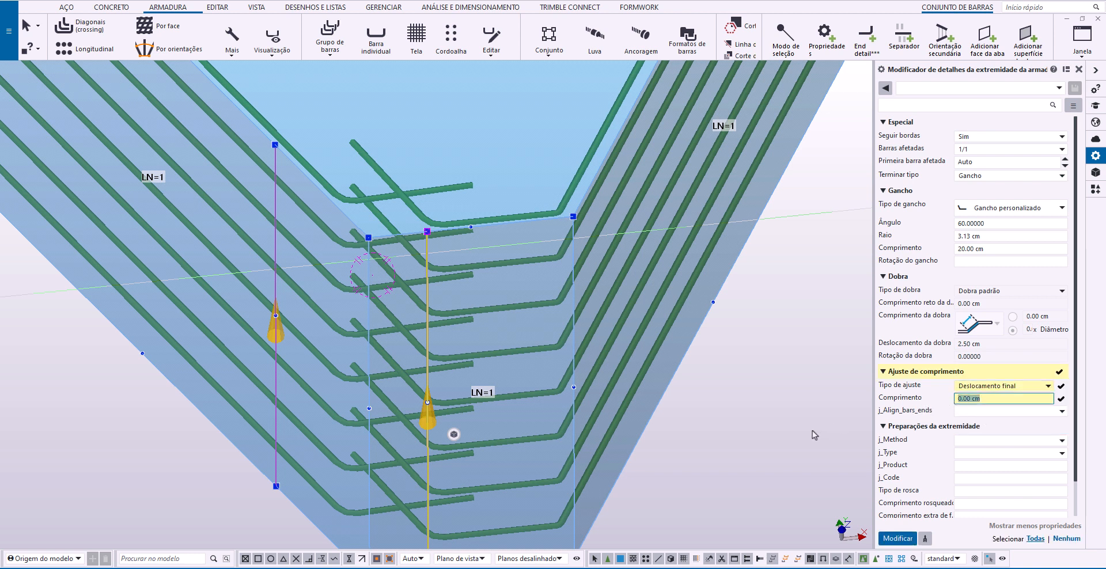
pyautogui.write('10')
pyautogui.click(883, 537)
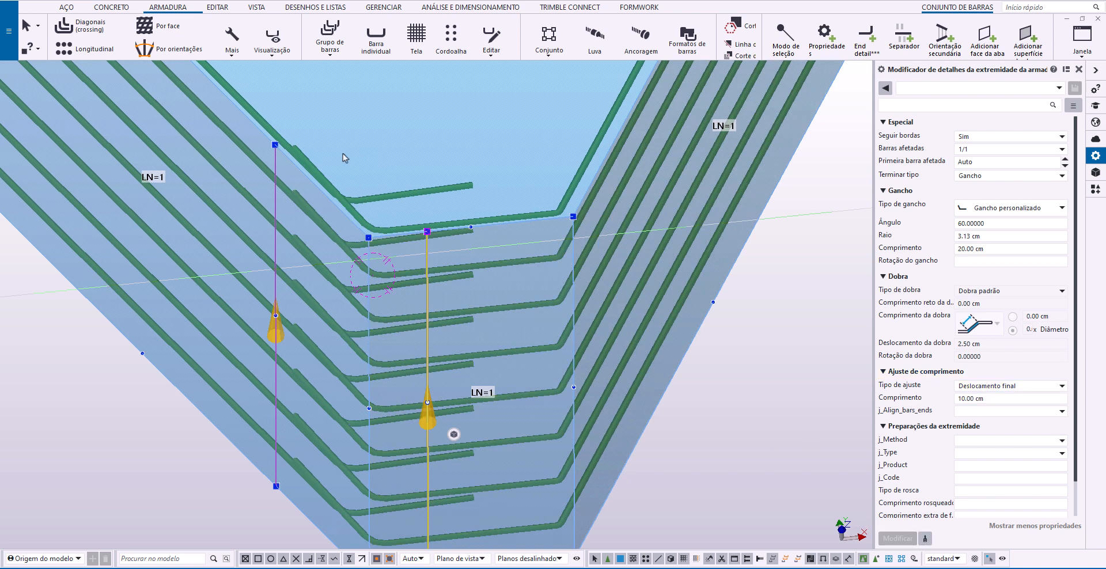
# Apply a Deslocamento final length adjustment of 10 cm to the long face's end detail modifier.
pyautogui.scroll(2, 290, 164)
pyautogui.scroll(-3, 302, 223)
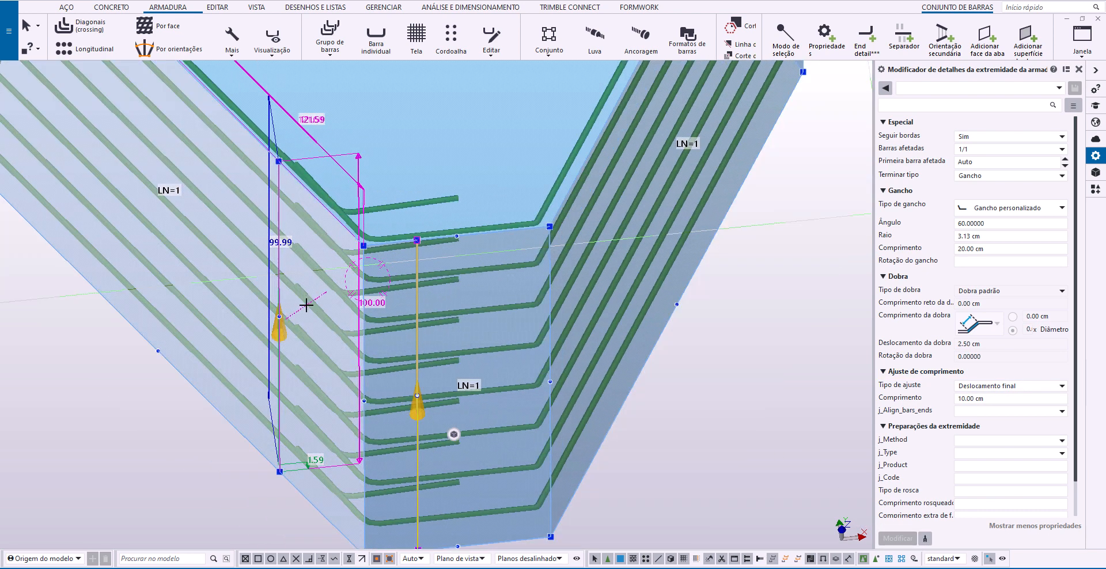
pyautogui.click(280, 218)
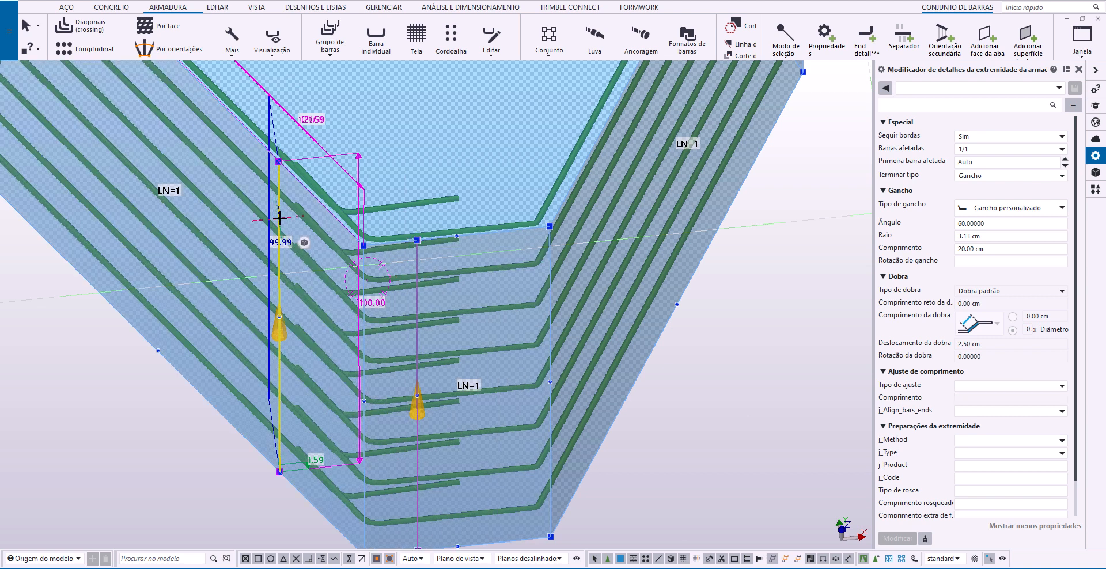
pyautogui.click(1009, 386)
pyautogui.click(985, 410)
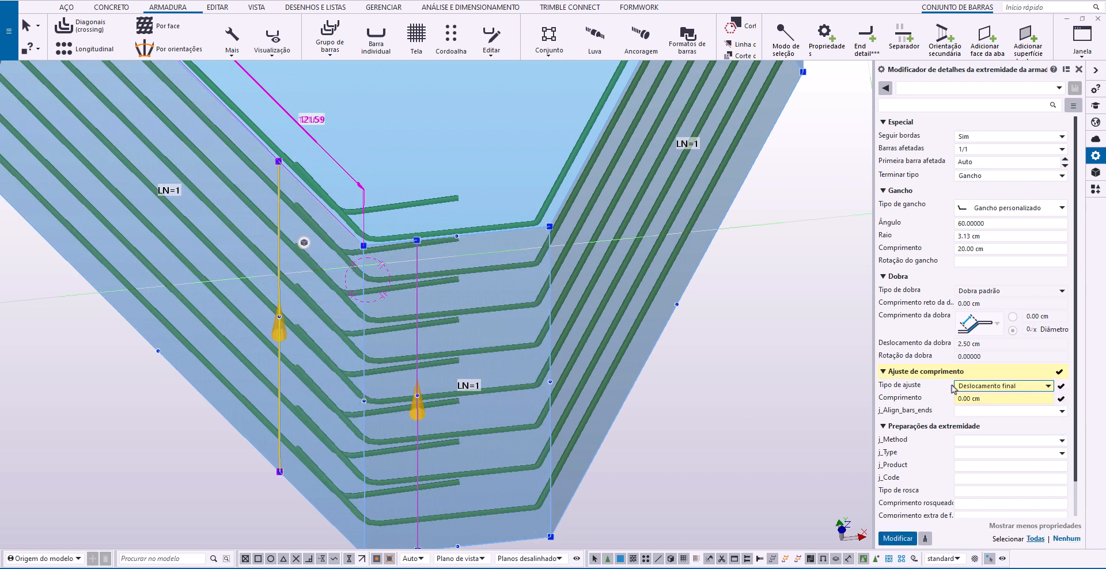
pyautogui.click(986, 400)
pyautogui.write('10')
pyautogui.press('Return')
pyautogui.click(676, 447)
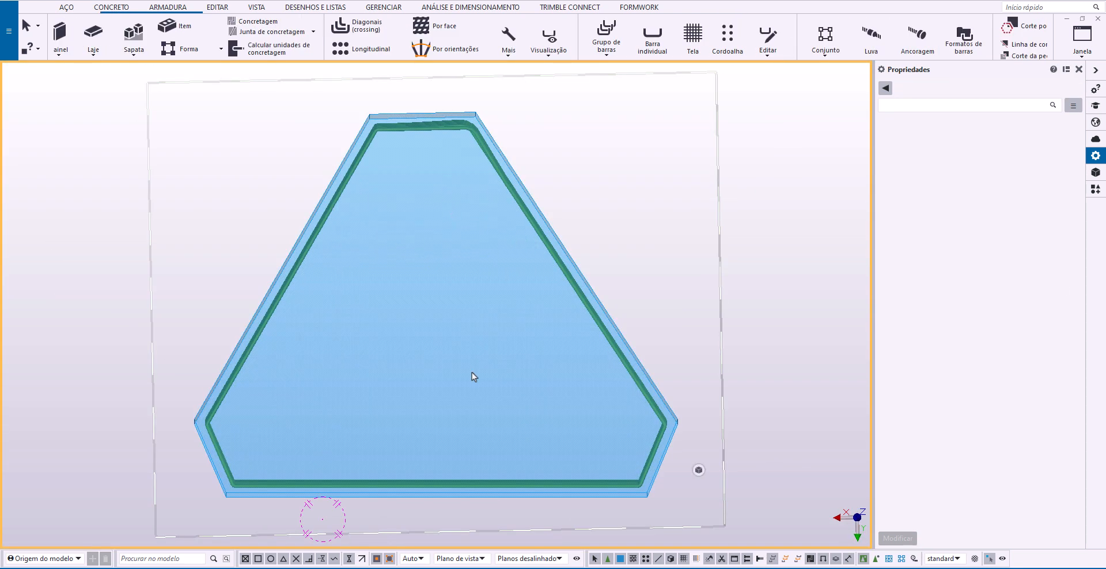
# Start creating a rebar set by point input (Inserção pontual), using the last section type in the pop-up options with a count of 3.
pyautogui.hotkey('ctrl', 'p')
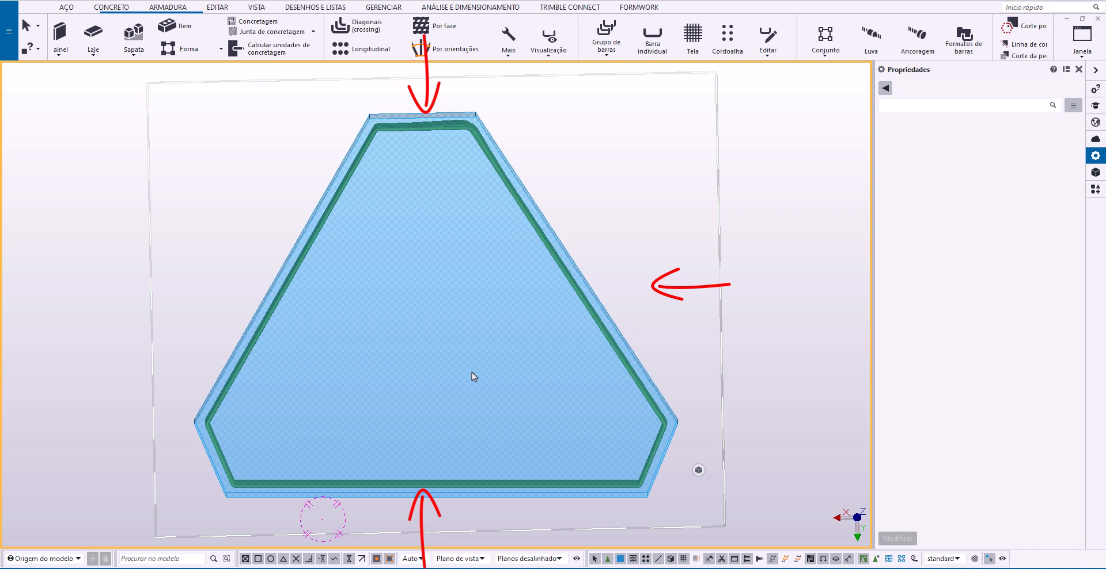
pyautogui.hotkey('ctrl', 'p')
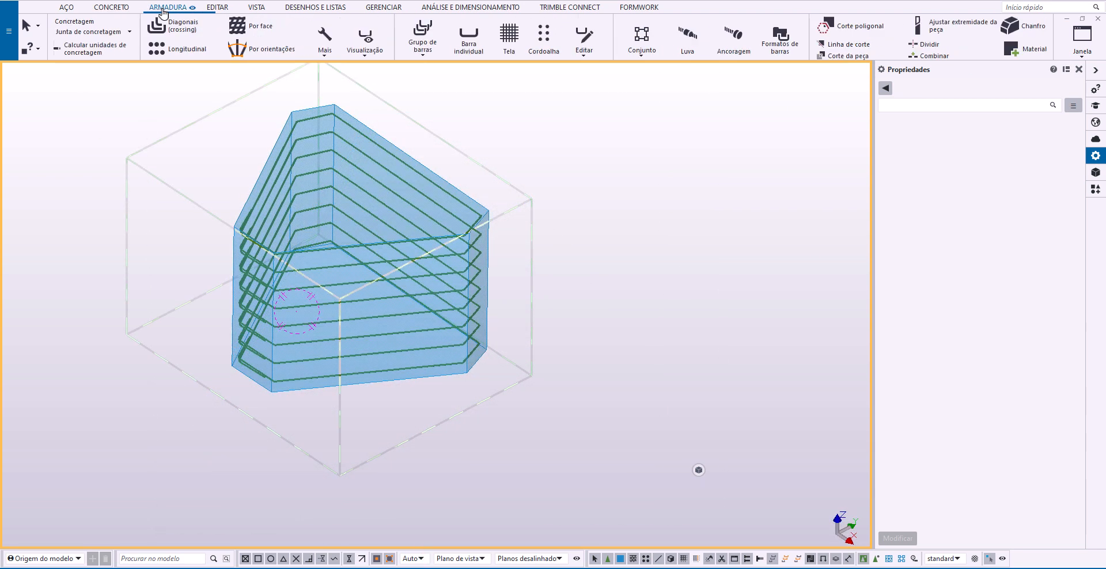
pyautogui.scroll(-3, 165, 10)
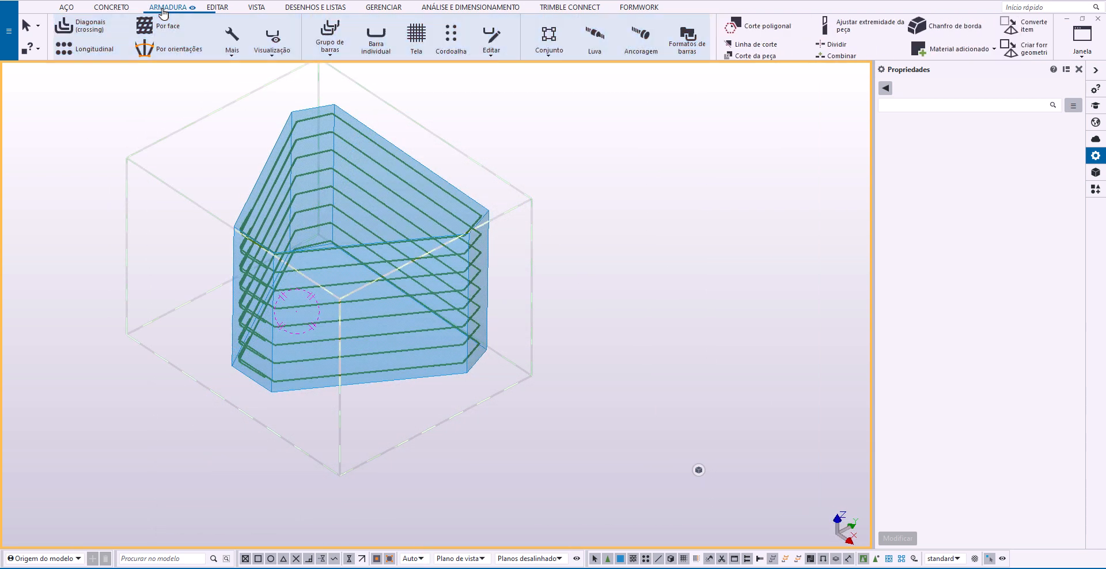
pyautogui.click(231, 51)
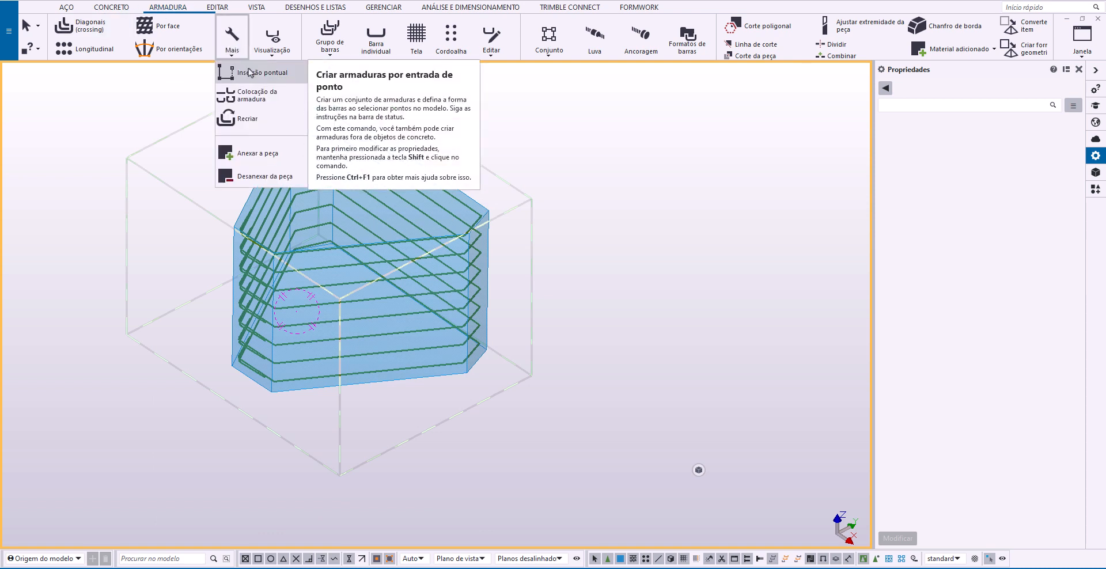
pyautogui.click(249, 72)
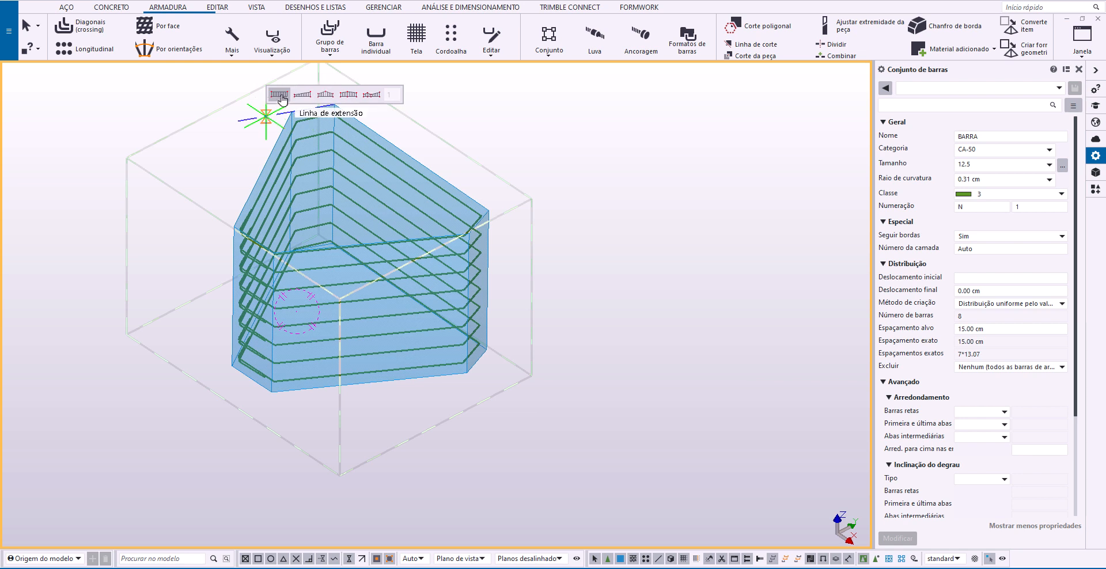
pyautogui.scroll(2, 228, 242)
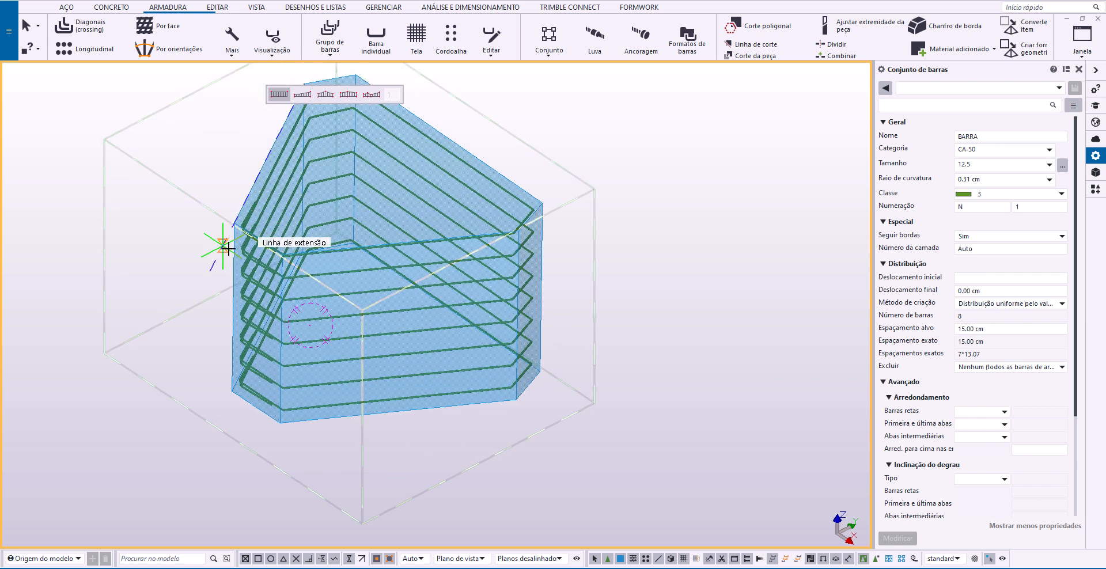
pyautogui.scroll(-2, 207, 390)
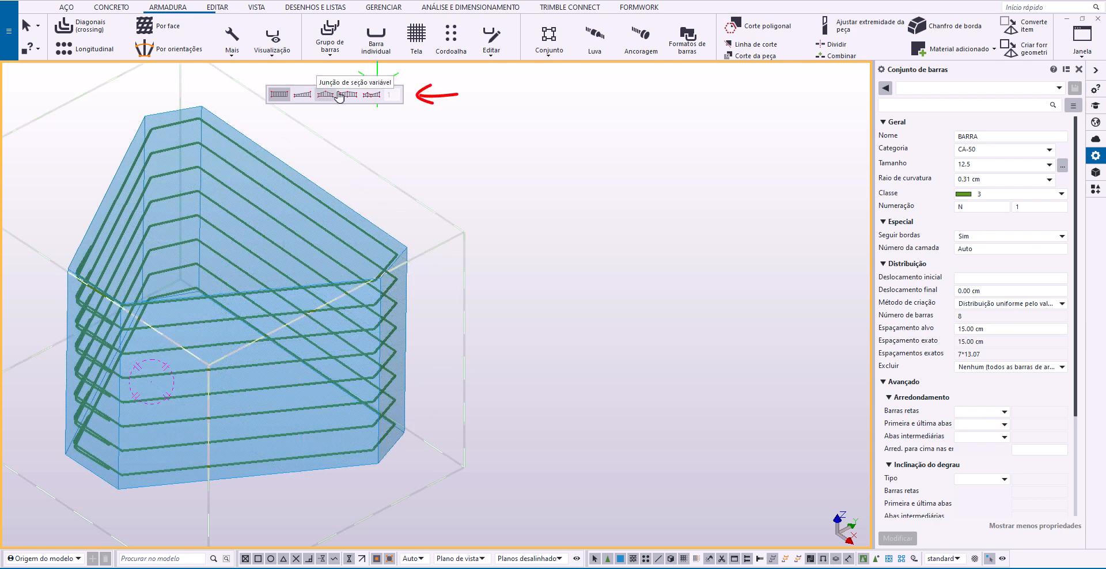
pyautogui.click(371, 95)
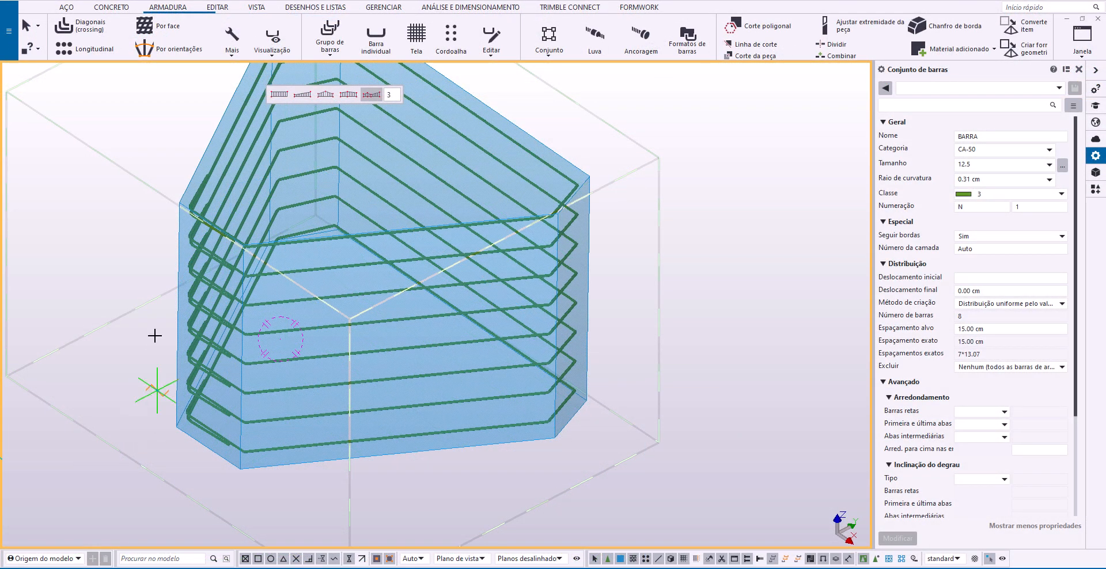
# Define the first cross-section as a closed rectangle through the four corners of the block's narrow chamfer face beside the hooked bar ends.
pyautogui.scroll(4, 179, 202)
pyautogui.click(183, 202)
pyautogui.scroll(-4, 179, 181)
pyautogui.scroll(2, 167, 412)
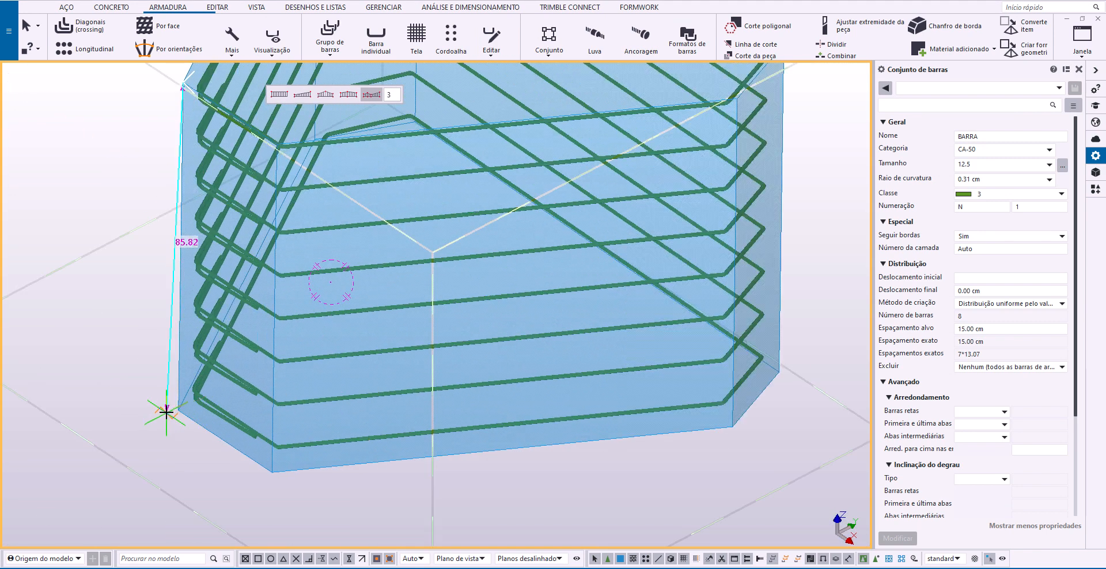
pyautogui.scroll(1, 166, 412)
pyautogui.click(180, 412)
pyautogui.click(299, 489)
pyautogui.scroll(-2, 299, 489)
pyautogui.scroll(3, 327, 259)
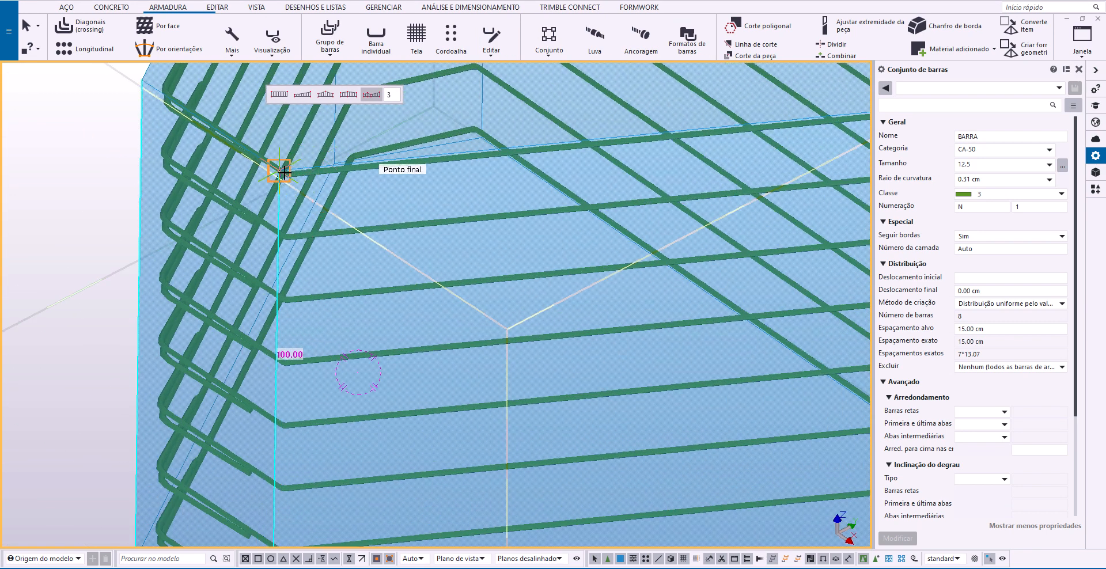
pyautogui.click(283, 172)
pyautogui.scroll(-1, 283, 172)
pyautogui.click(168, 105)
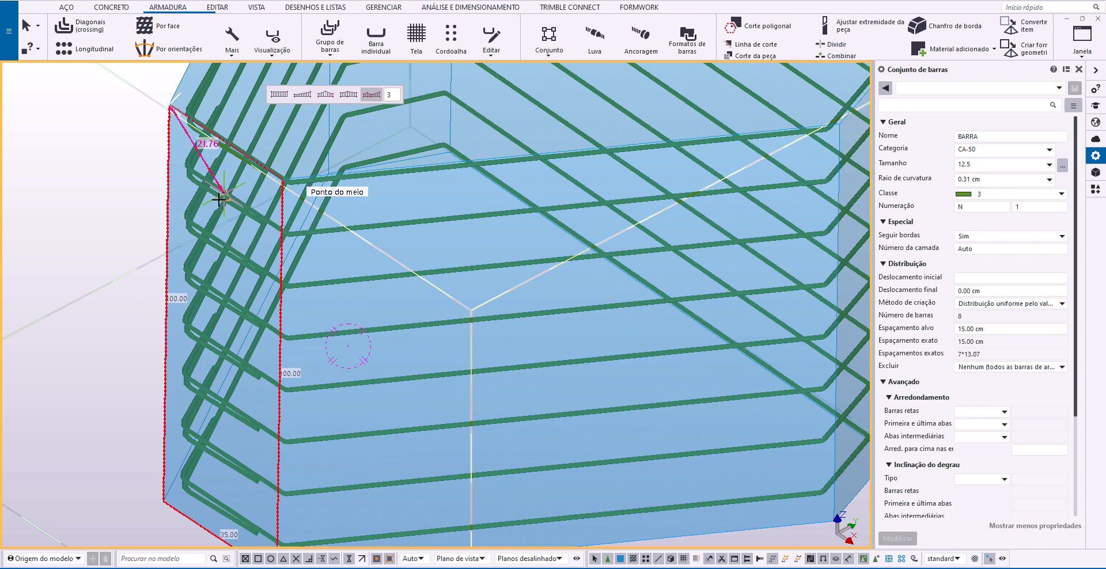
pyautogui.middleClick(219, 199)
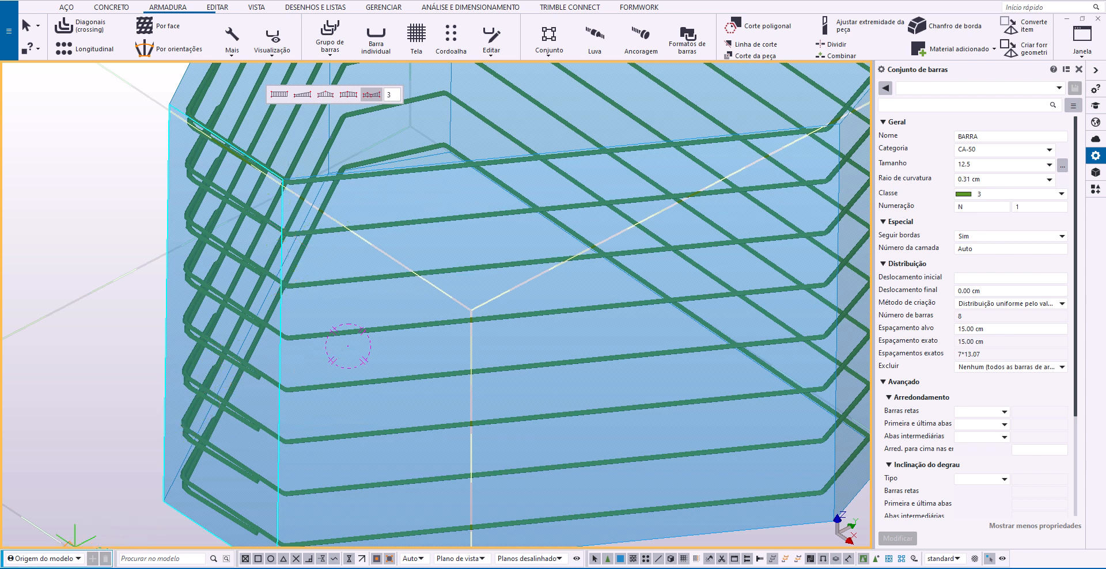
# Define the second cross-section as a closed vertical rectangle running diagonally through the block from the short end face to the opposite chamfer.
pyautogui.scroll(-2, 192, 373)
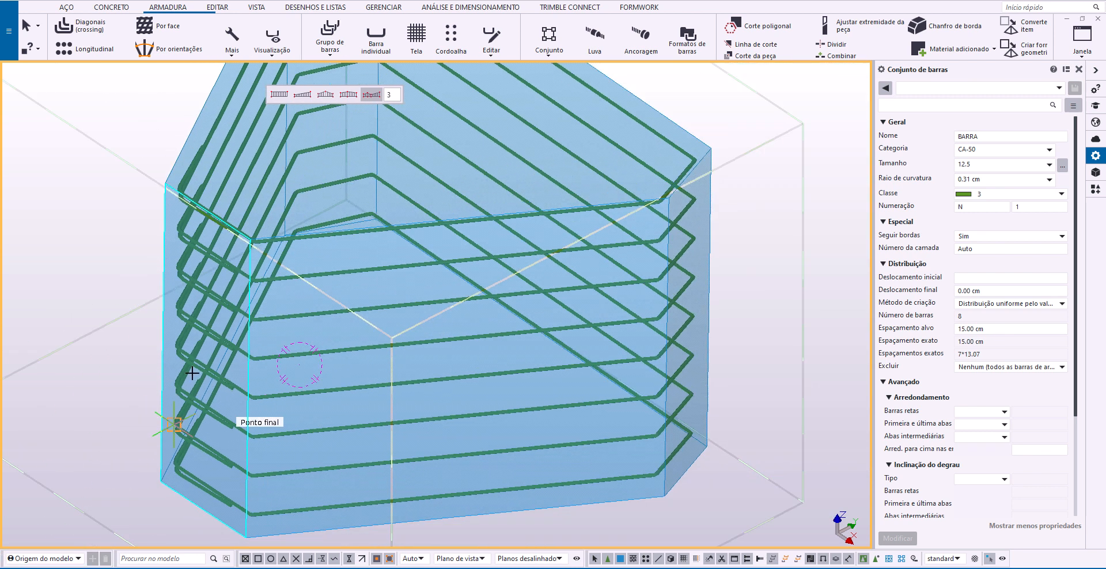
pyautogui.scroll(-1, 192, 374)
pyautogui.moveTo(264, 154); pyautogui.dragTo(230, 289, button='middle')
pyautogui.scroll(3, 251, 120)
pyautogui.click(240, 113)
pyautogui.scroll(-5, 252, 178)
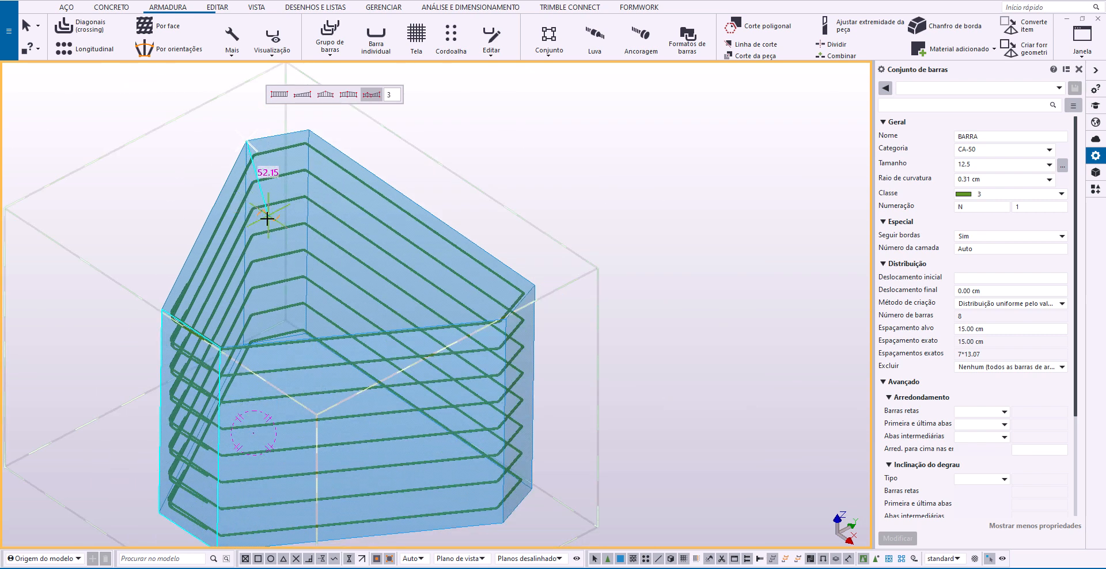
pyautogui.keyDown('ctrl'); pyautogui.moveTo(267, 219); pyautogui.dragTo(450, 197, button='middle'); pyautogui.keyUp('ctrl')
pyautogui.scroll(5, 489, 259)
pyautogui.click(503, 244)
pyautogui.scroll(-5, 335, 272)
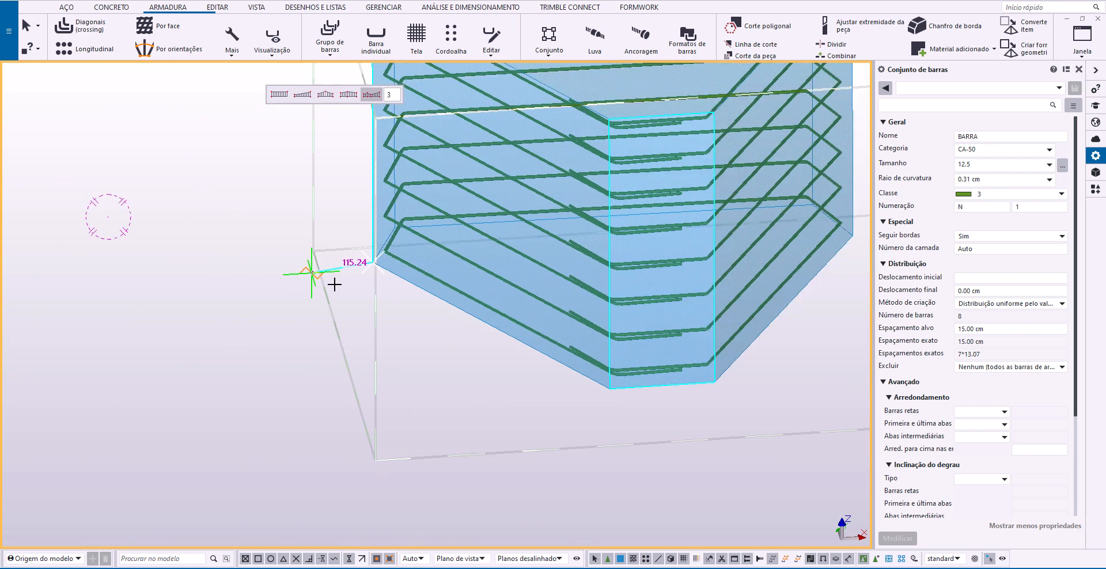
pyautogui.keyDown('ctrl'); pyautogui.moveTo(335, 285); pyautogui.dragTo(472, 378, button='middle'); pyautogui.keyUp('ctrl')
pyautogui.scroll(3, 574, 345)
pyautogui.click(521, 298)
pyautogui.scroll(-3, 518, 314)
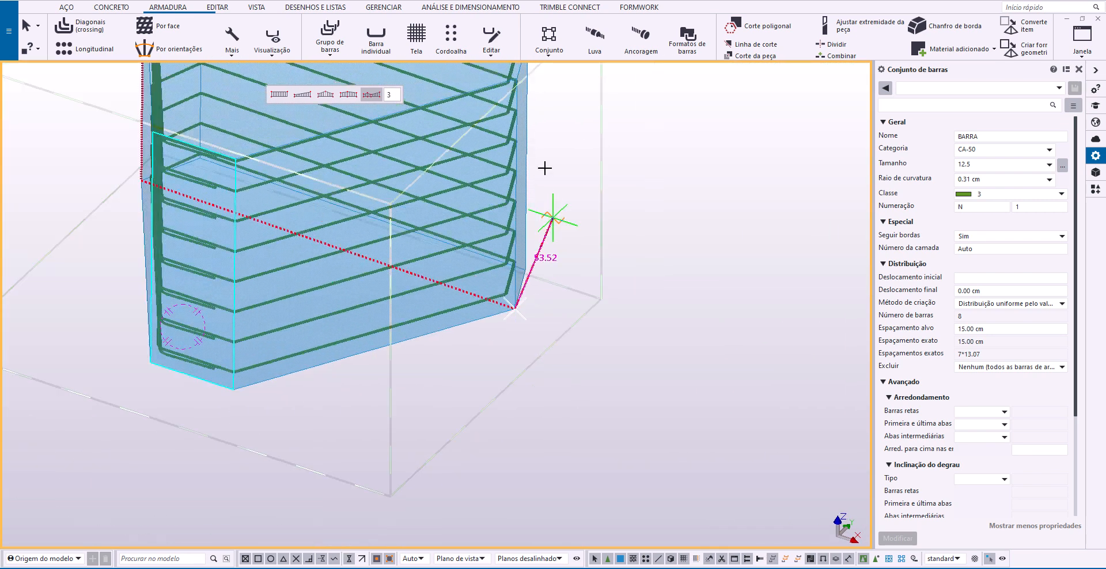
pyautogui.scroll(5, 527, 239)
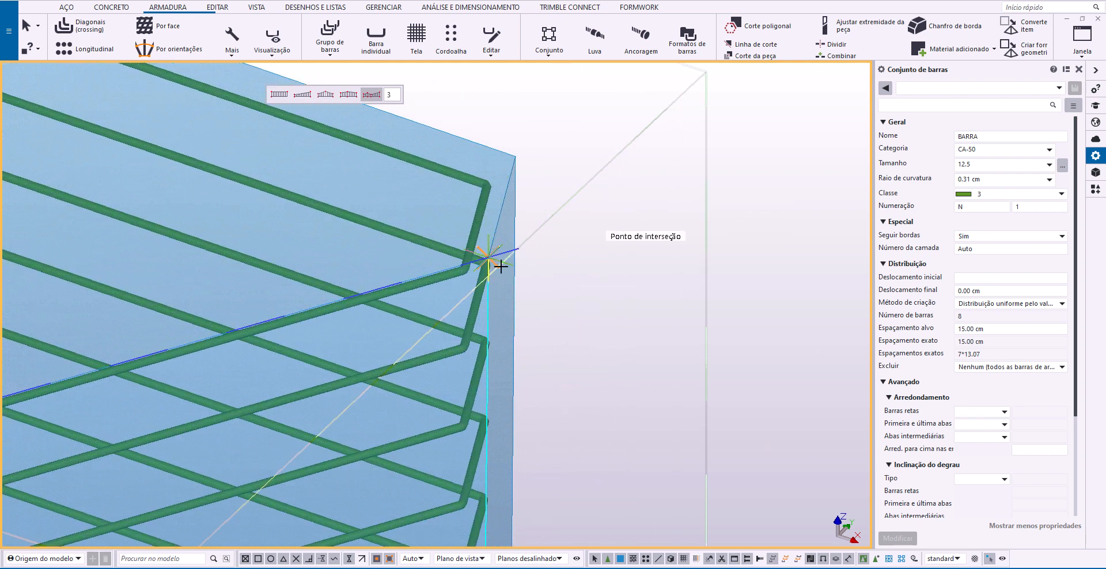
pyautogui.click(501, 266)
pyautogui.scroll(-4, 497, 263)
pyautogui.moveTo(329, 145); pyautogui.dragTo(477, 253, button='middle')
pyautogui.scroll(2, 247, 227)
pyautogui.click(254, 235)
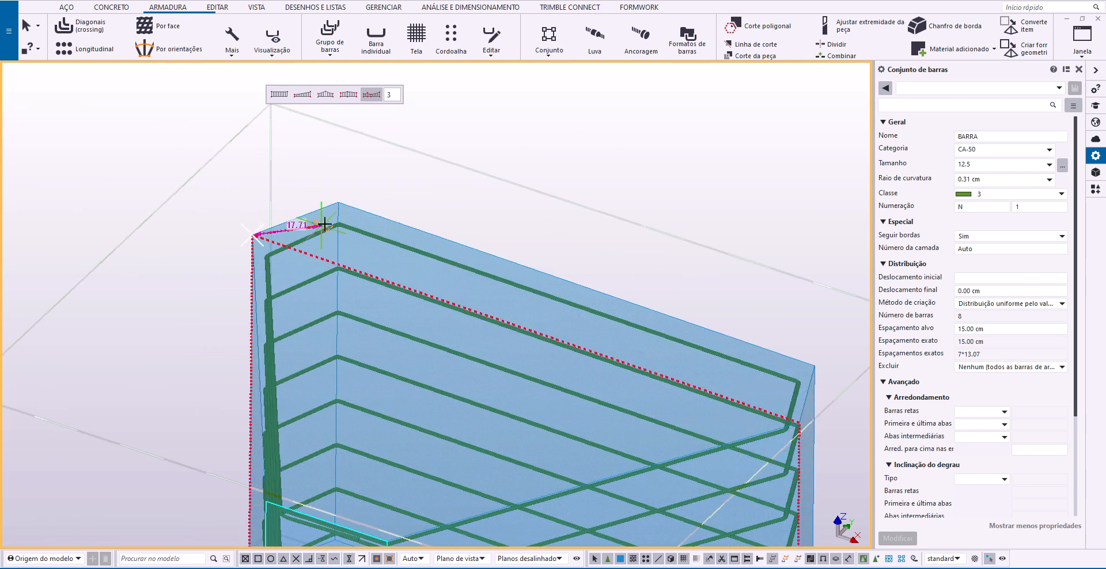
pyautogui.middleClick(325, 223)
# Define the third cross-section through the corners of the long slanted face, from the short end face's other corner to the opposite chamfer.
pyautogui.scroll(3, 369, 162)
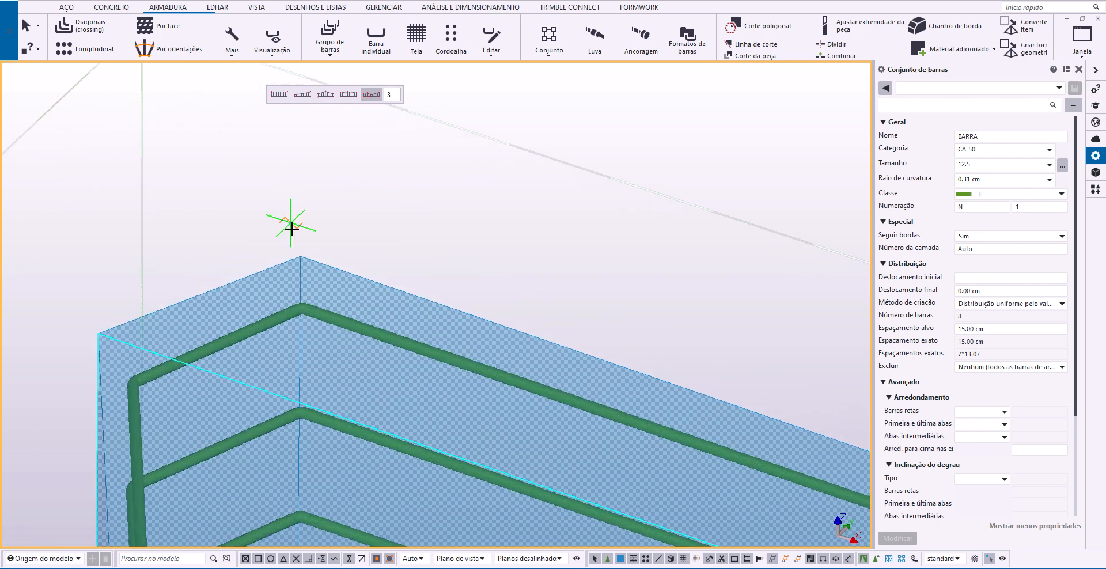
pyautogui.click(301, 256)
pyautogui.scroll(-2, 300, 257)
pyautogui.keyDown('ctrl'); pyautogui.moveTo(279, 329); pyautogui.dragTo(482, 93, button='middle'); pyautogui.keyUp('ctrl')
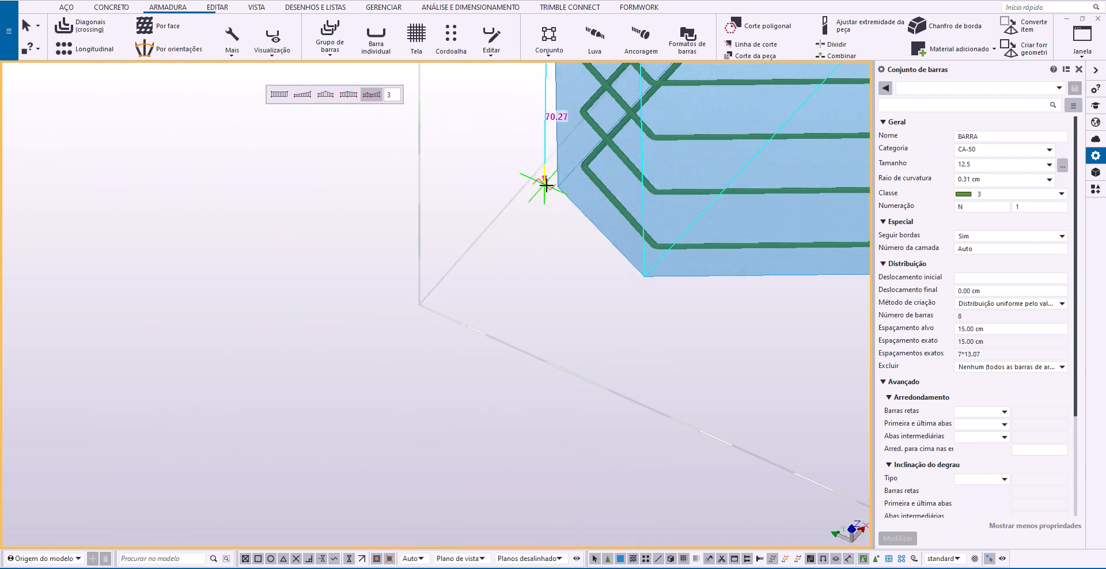
pyautogui.scroll(-3, 444, 247)
pyautogui.keyDown('ctrl'); pyautogui.moveTo(311, 254); pyautogui.dragTo(547, 277, button='middle'); pyautogui.keyUp('ctrl')
pyautogui.scroll(2, 571, 468)
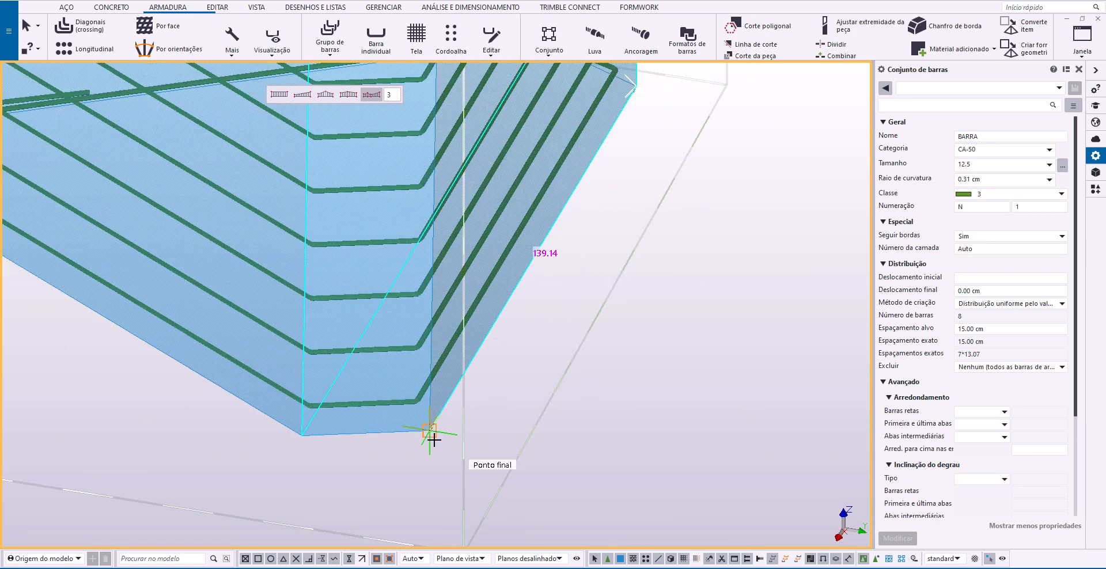
pyautogui.click(434, 440)
pyautogui.scroll(-3, 438, 452)
pyautogui.scroll(2, 452, 248)
pyautogui.click(422, 200)
pyautogui.scroll(-2, 410, 340)
pyautogui.scroll(-1, 405, 378)
pyautogui.scroll(2, 568, 135)
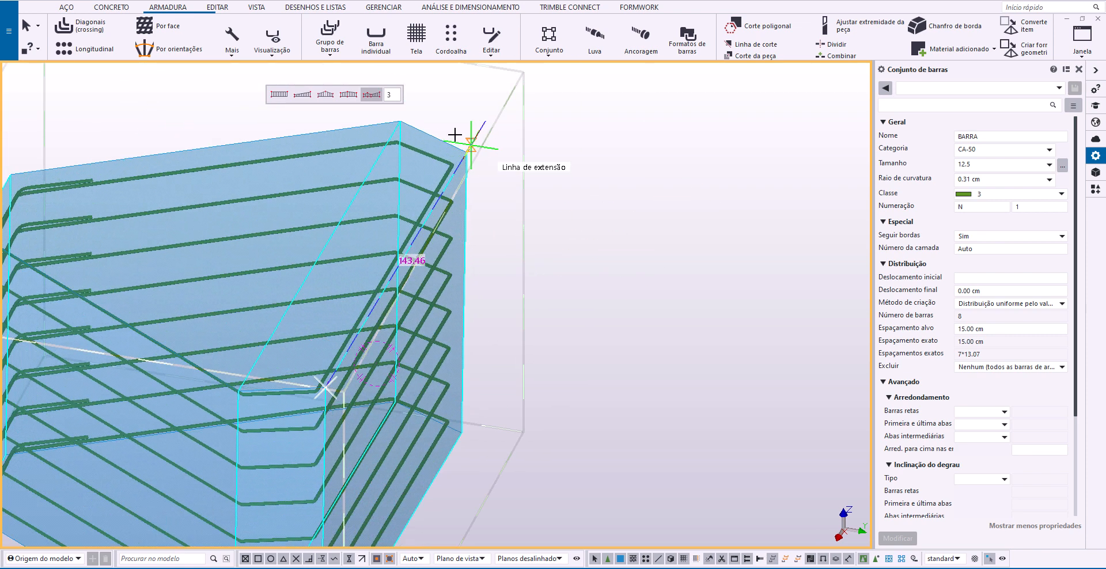
pyautogui.scroll(2, 456, 135)
pyautogui.click(481, 137)
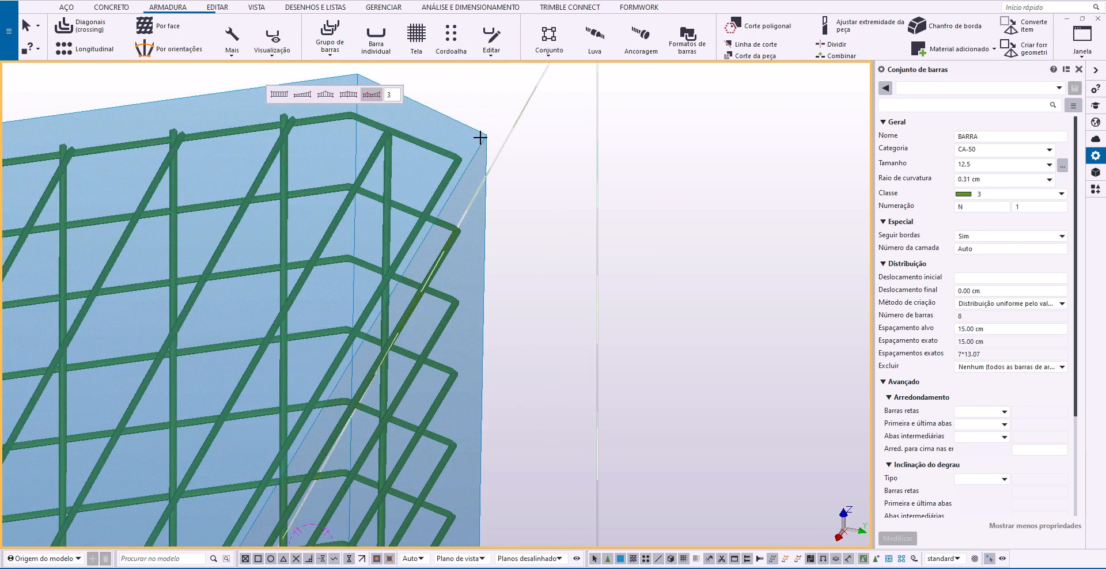
# Examine the new rebar set around the block and end the point input command.
pyautogui.scroll(-4, 483, 123)
pyautogui.moveTo(282, 216); pyautogui.dragTo(326, 104, button='middle')
pyautogui.scroll(2, 219, 139)
pyautogui.scroll(-5, 320, 256)
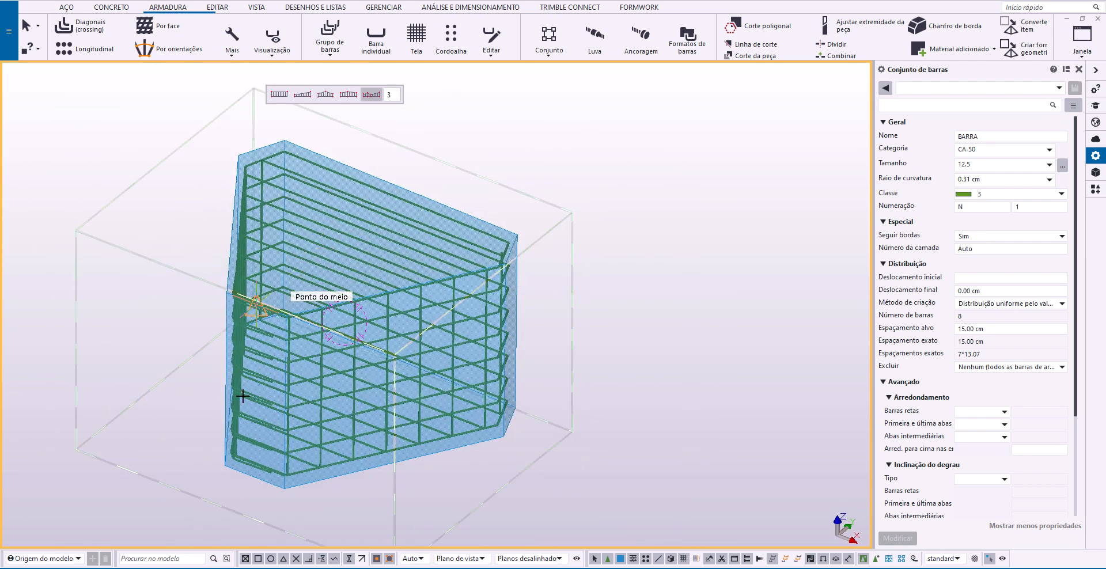
pyautogui.scroll(1, 204, 329)
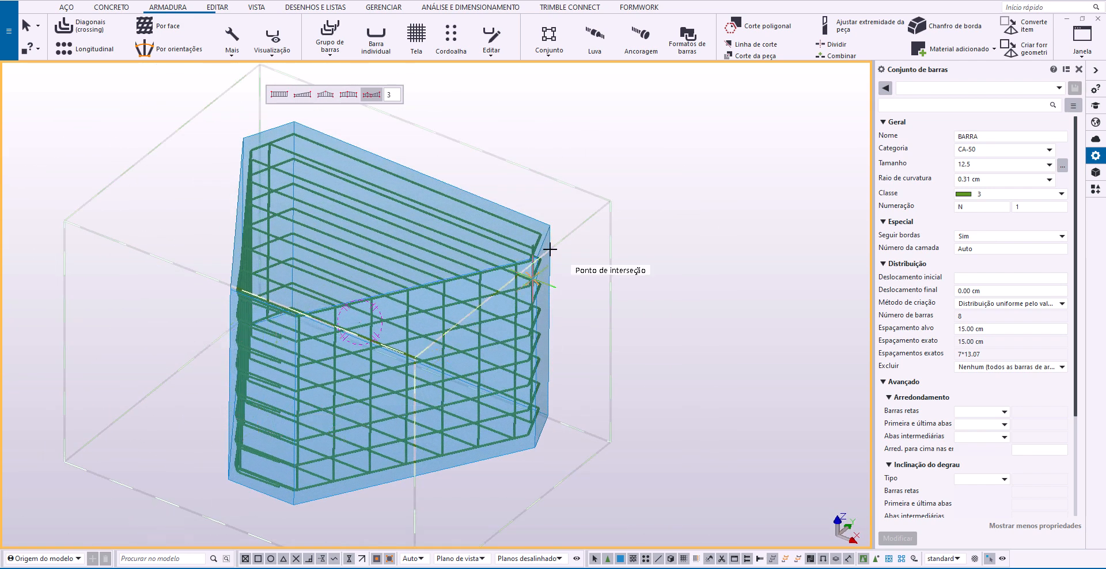
pyautogui.scroll(2, 565, 212)
pyautogui.rightClick(534, 174)
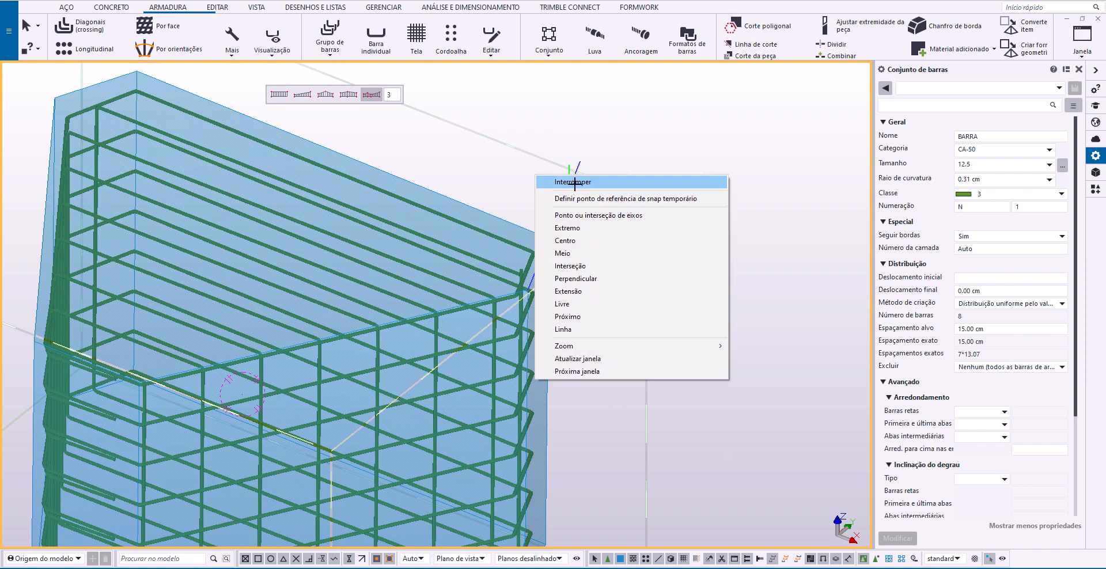
pyautogui.click(562, 180)
# Set the new rebar set's class (Classe) to 2.
pyautogui.keyDown('ctrl'); pyautogui.moveTo(490, 213); pyautogui.dragTo(237, 188, button='middle'); pyautogui.keyUp('ctrl')
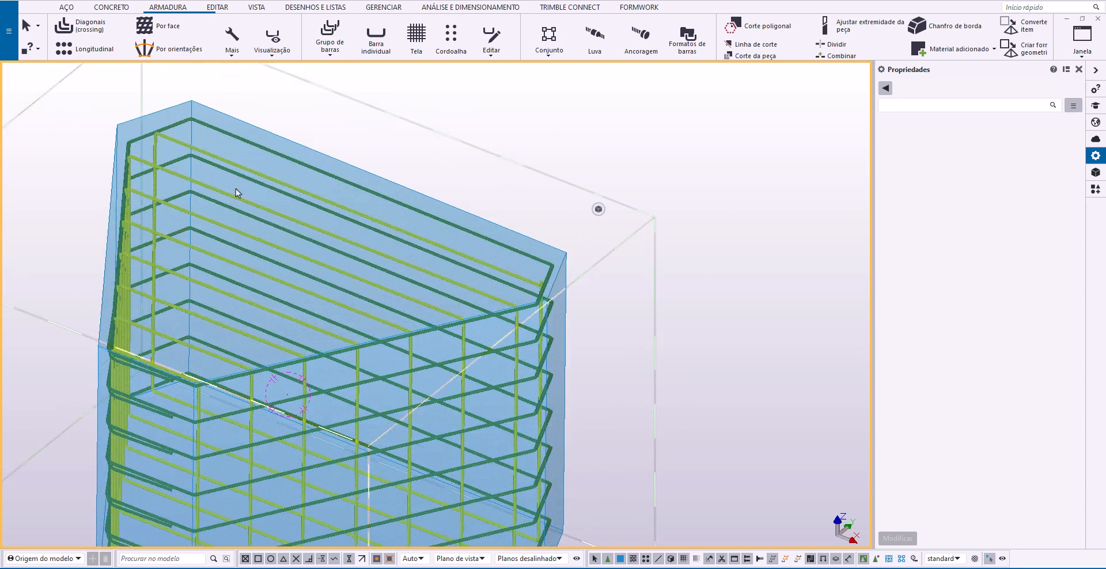
pyautogui.click(253, 217)
pyautogui.click(1005, 195)
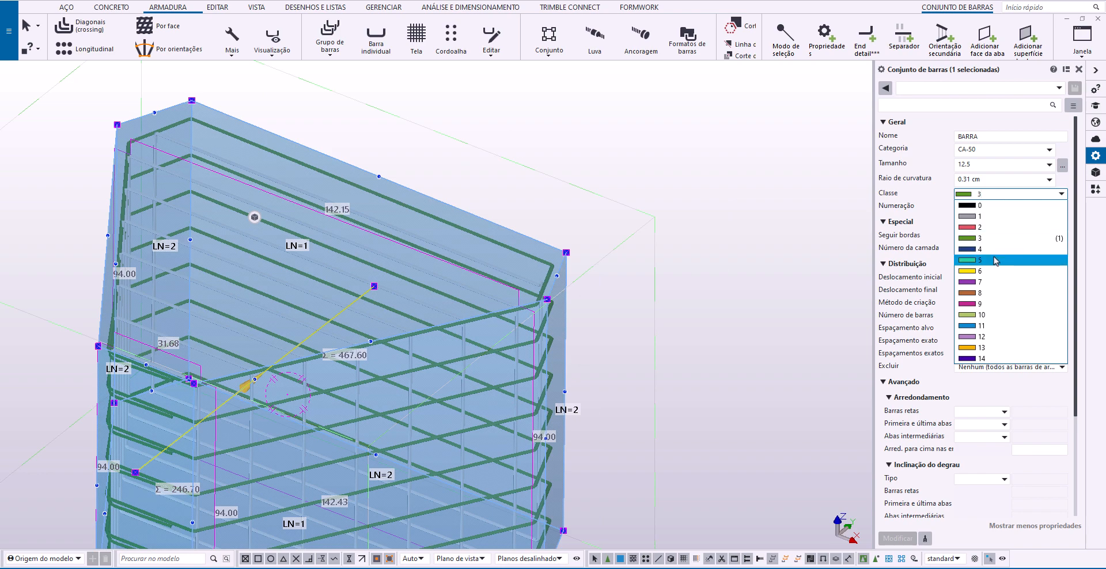
pyautogui.click(995, 227)
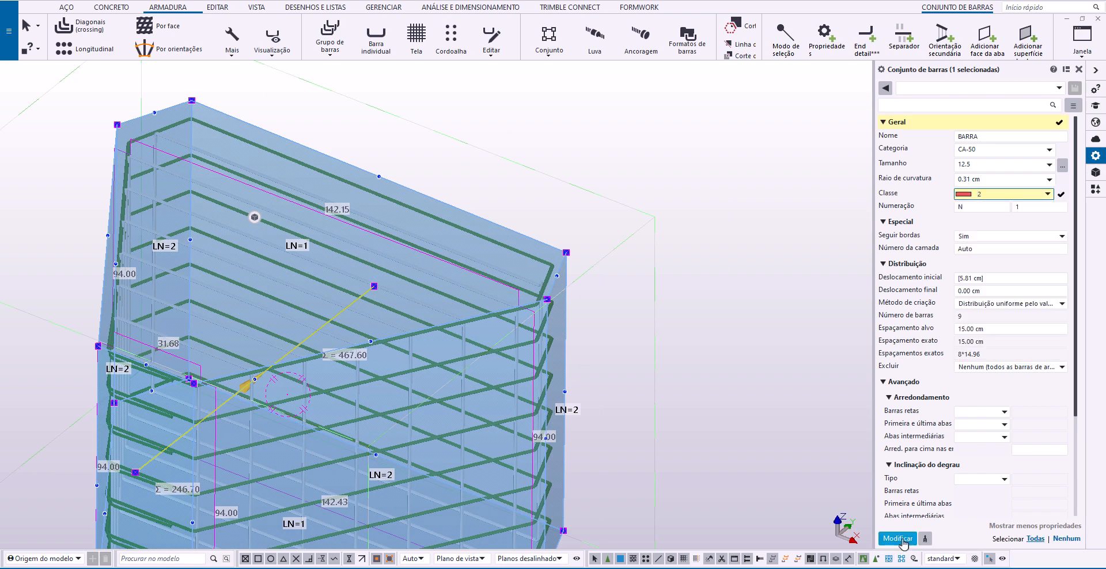
pyautogui.click(904, 544)
pyautogui.click(714, 265)
# Move the class 2 rebar set to the outermost layer (Mover para a camada mais externa).
pyautogui.scroll(-2, 729, 238)
pyautogui.scroll(3, 462, 325)
pyautogui.keyDown('ctrl'); pyautogui.moveTo(463, 325); pyautogui.dragTo(381, 279, button='middle'); pyautogui.keyUp('ctrl')
pyautogui.click(387, 276)
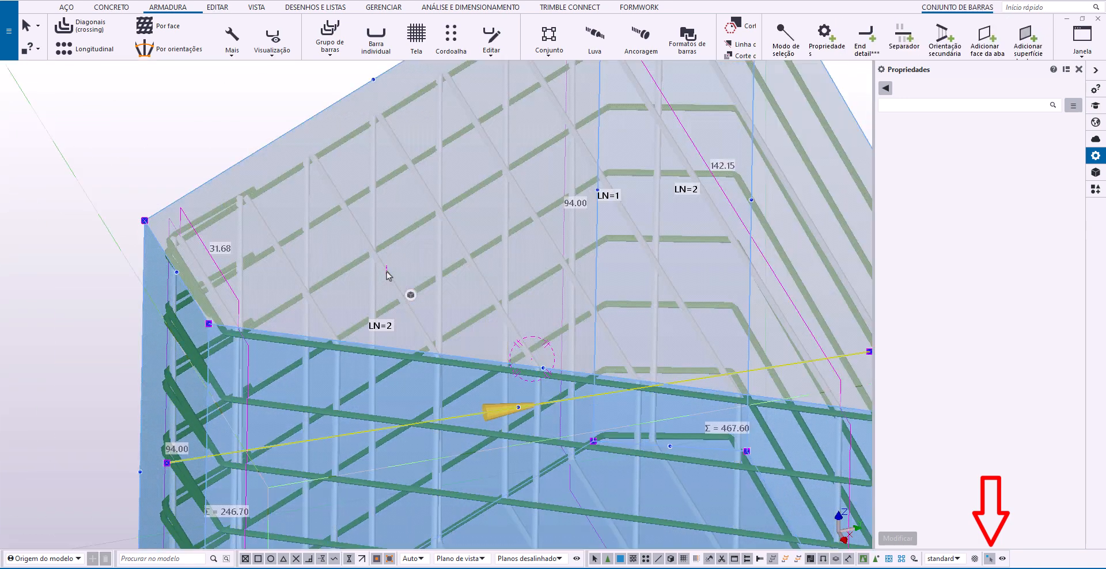
pyautogui.scroll(-1, 357, 290)
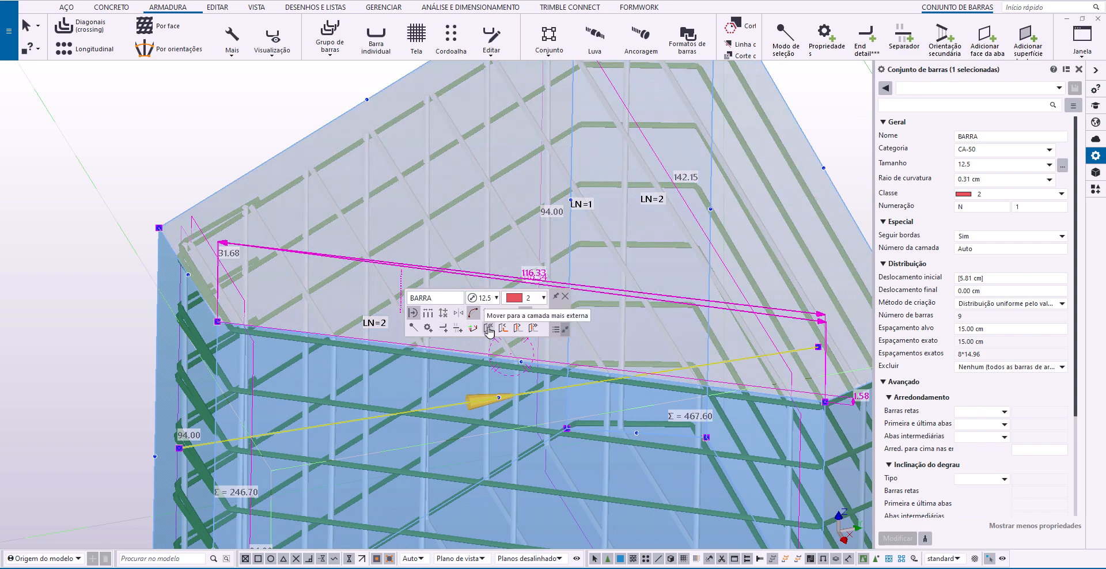
pyautogui.click(488, 329)
pyautogui.scroll(3, 328, 183)
pyautogui.keyDown('ctrl'); pyautogui.moveTo(267, 205); pyautogui.dragTo(321, 209, button='middle'); pyautogui.keyUp('ctrl')
pyautogui.scroll(-2, 321, 209)
pyautogui.scroll(2, 339, 153)
pyautogui.rightClick(375, 135)
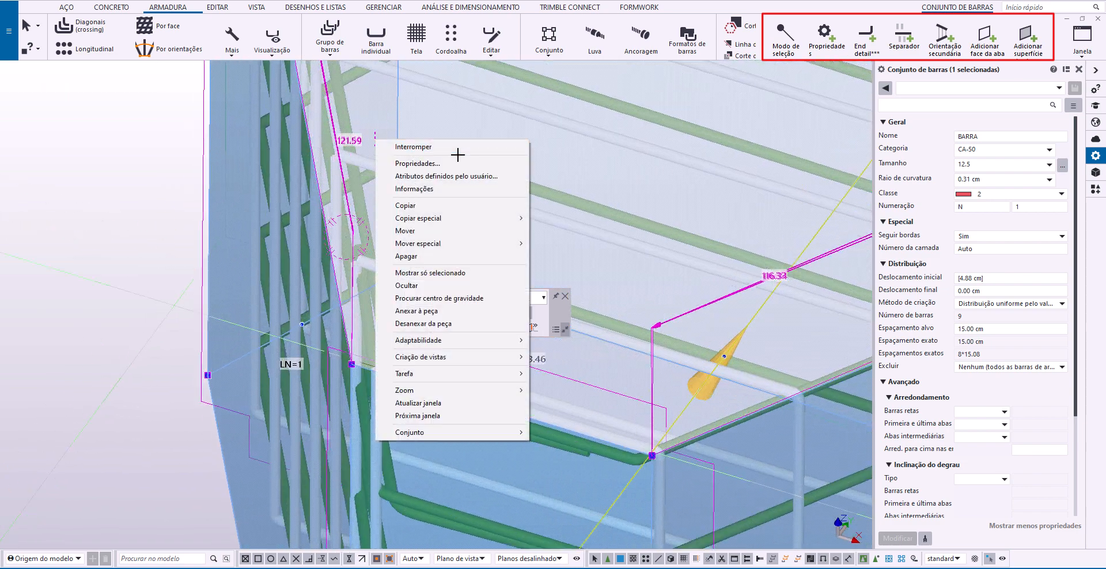
pyautogui.click(457, 151)
# Add end detail modifiers to the class 2 rebar set across the block's top face and along the adjoining slanted face.
pyautogui.scroll(-2, 457, 190)
pyautogui.keyDown('ctrl'); pyautogui.moveTo(482, 173); pyautogui.dragTo(364, 240, button='middle'); pyautogui.keyUp('ctrl')
pyautogui.moveTo(338, 62); pyautogui.dragTo(362, 182, button='middle')
pyautogui.scroll(4, 363, 178)
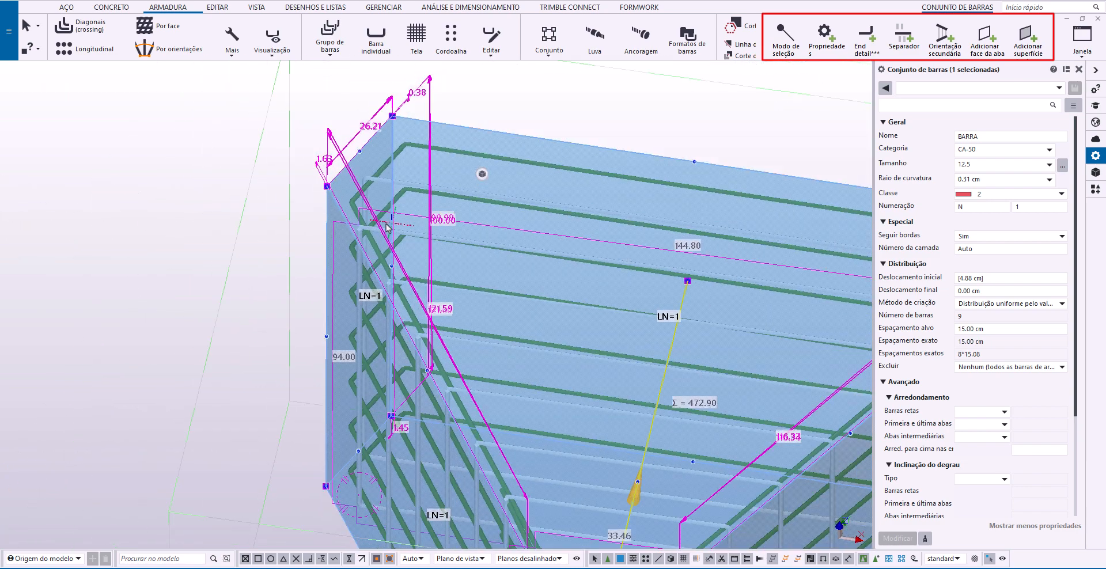
pyautogui.scroll(-1, 438, 202)
pyautogui.click(866, 34)
pyautogui.scroll(-1, 709, 79)
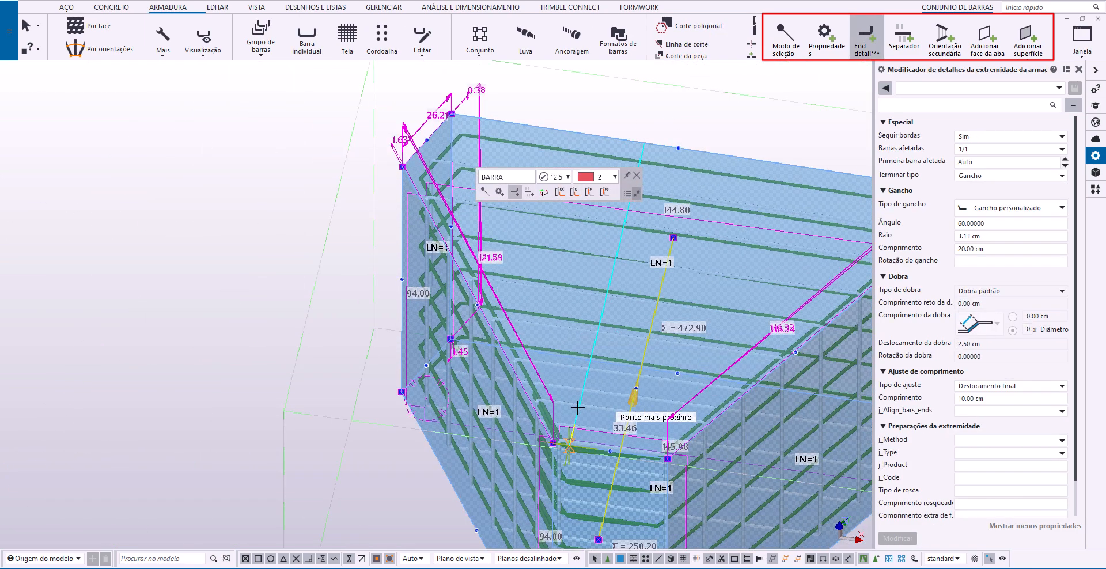
pyautogui.scroll(-1, 519, 291)
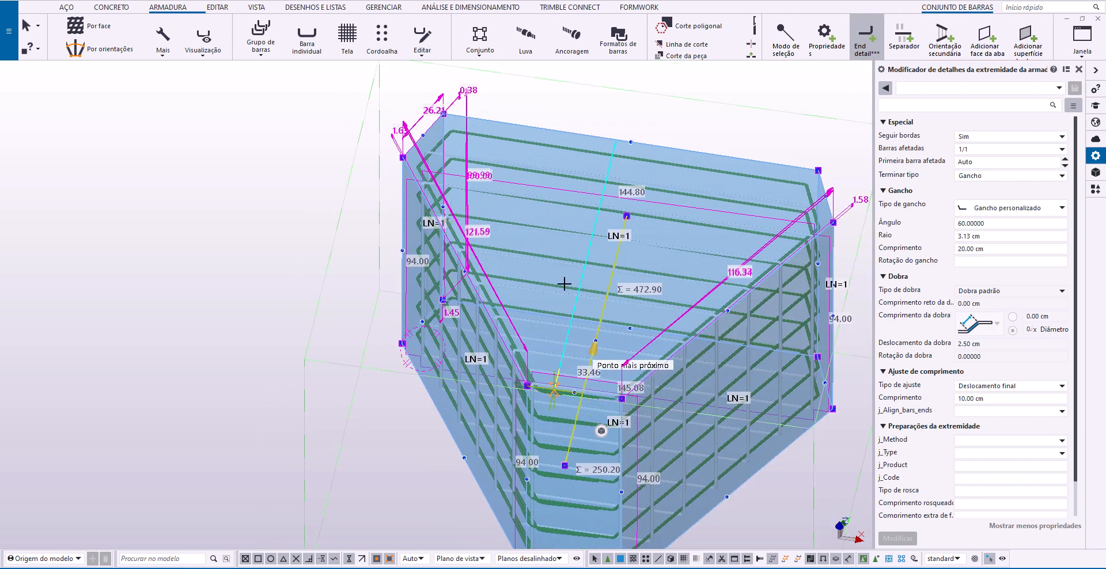
pyautogui.click(550, 202)
pyautogui.moveTo(460, 380)
pyautogui.keyDown('ctrl'); pyautogui.mouseDown(button='middle')
pyautogui.moveTo(601, 353)
pyautogui.moveTo(471, 220)
pyautogui.mouseUp(button='middle'); pyautogui.keyUp('ctrl')
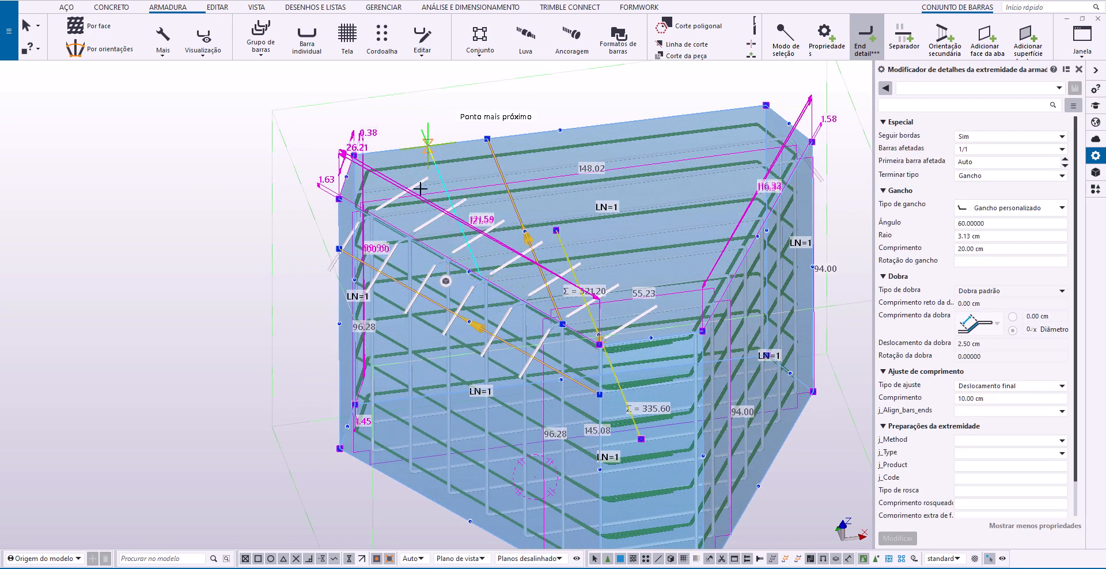
pyautogui.rightClick(408, 163)
pyautogui.click(453, 180)
# Set the top face's end detail modifier to a 90° hook angle and clear its length adjustment type (Tipo de ajuste).
pyautogui.scroll(-2, 455, 183)
pyautogui.scroll(3, 533, 257)
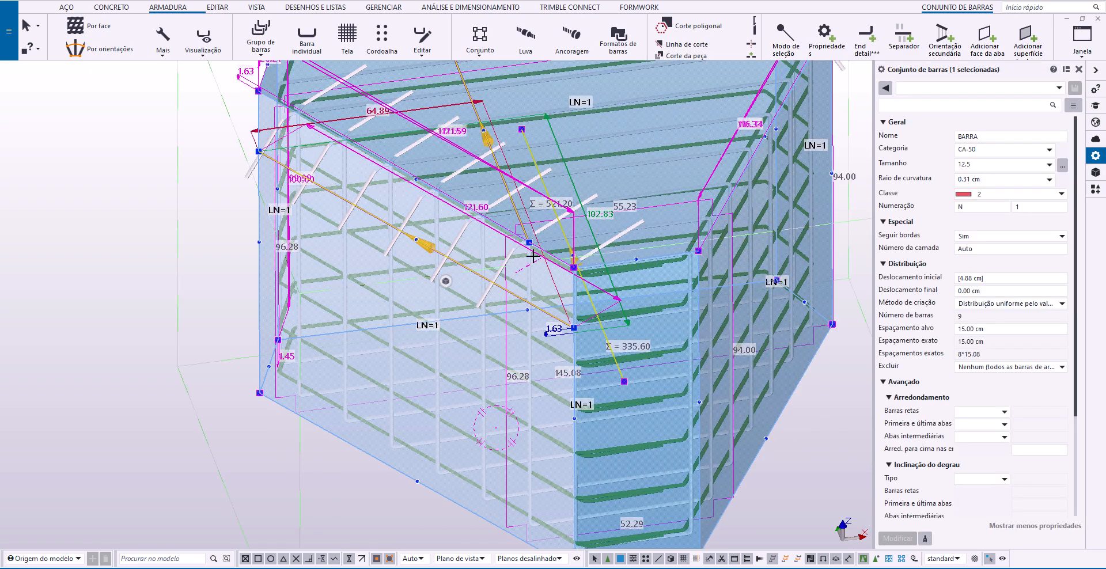
pyautogui.scroll(2, 533, 256)
pyautogui.moveTo(531, 241)
pyautogui.keyDown('ctrl'); pyautogui.mouseDown(button='middle')
pyautogui.moveTo(481, 225)
pyautogui.moveTo(507, 245)
pyautogui.mouseUp(button='middle'); pyautogui.keyUp('ctrl')
pyautogui.scroll(-1, 474, 254)
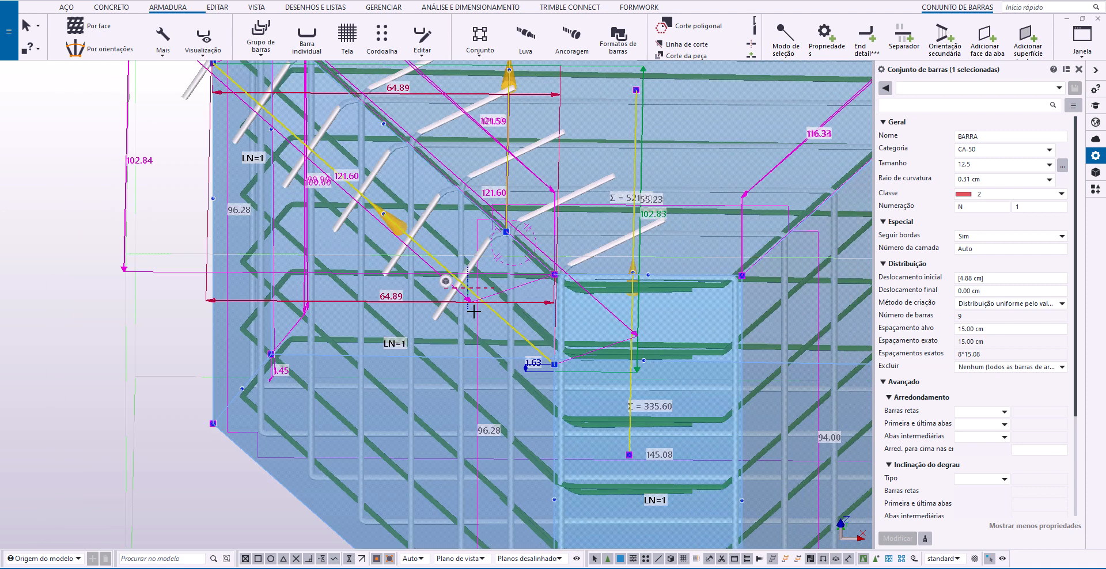
pyautogui.scroll(-5, 475, 312)
pyautogui.scroll(2, 509, 197)
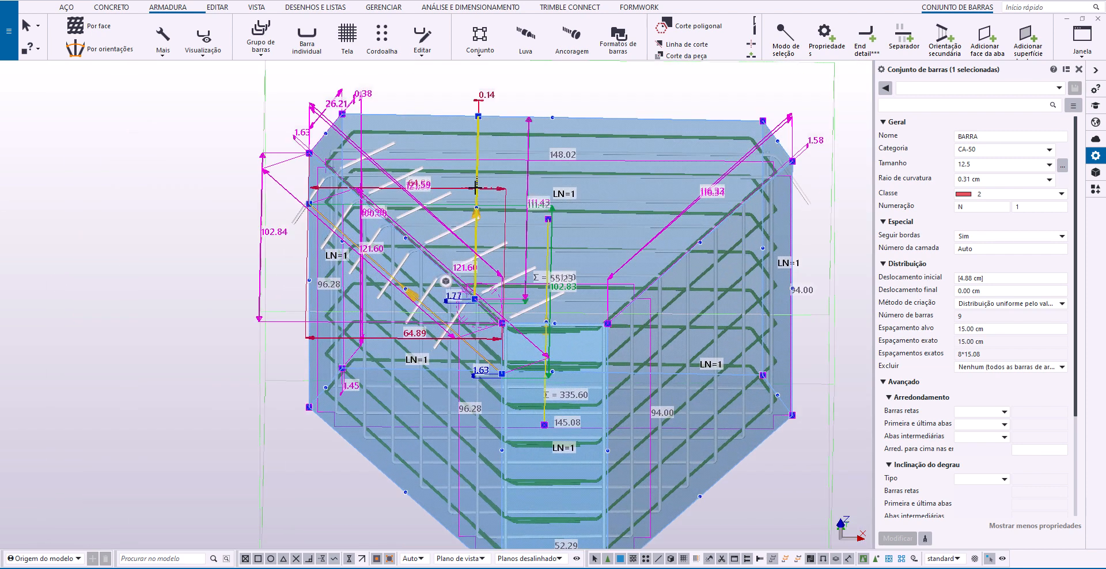
pyautogui.click(475, 188)
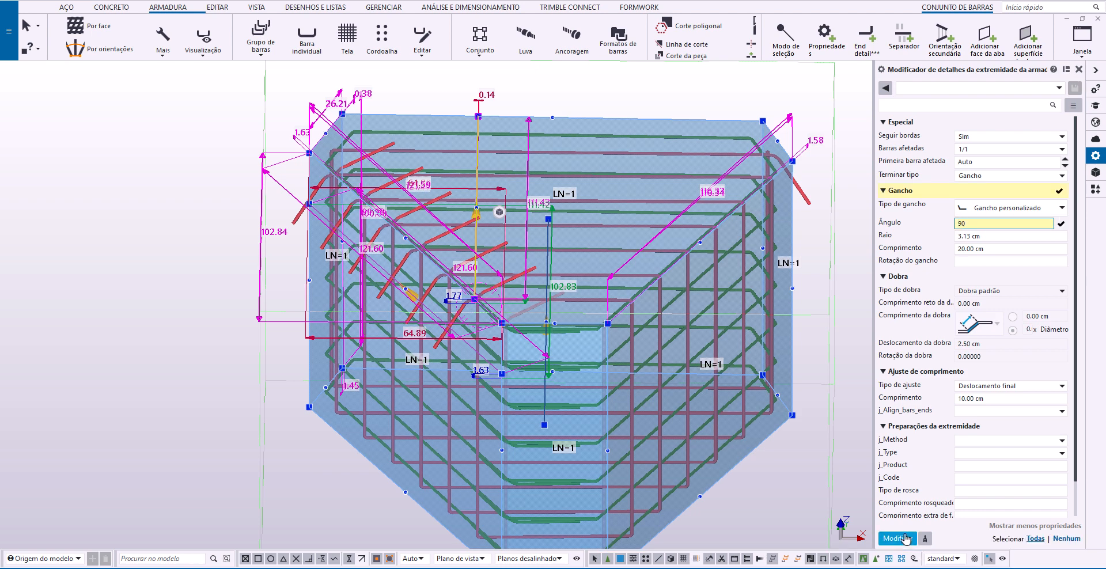
pyautogui.click(900, 538)
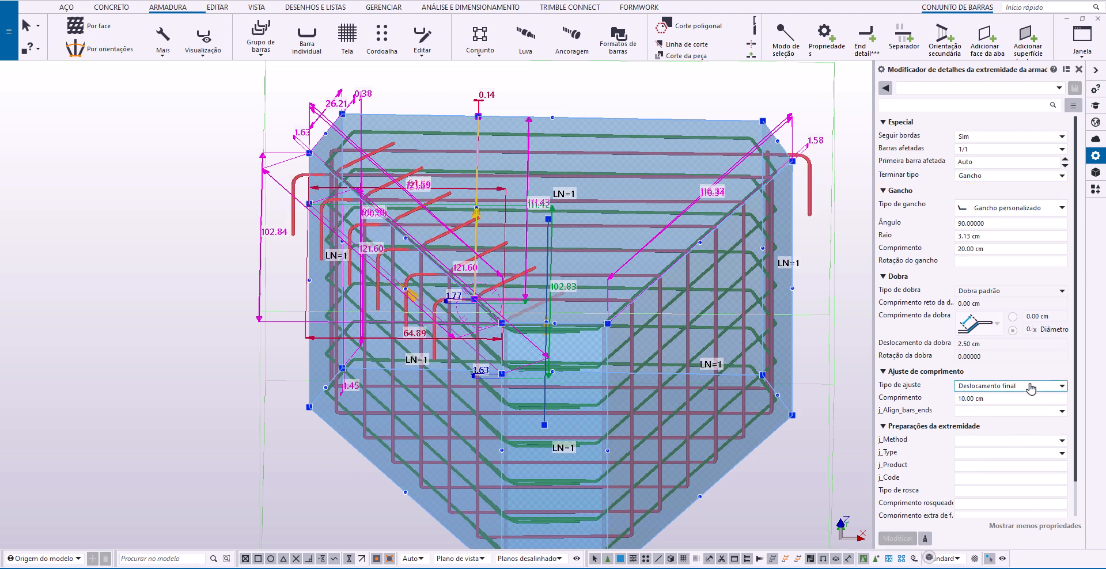
pyautogui.click(1008, 400)
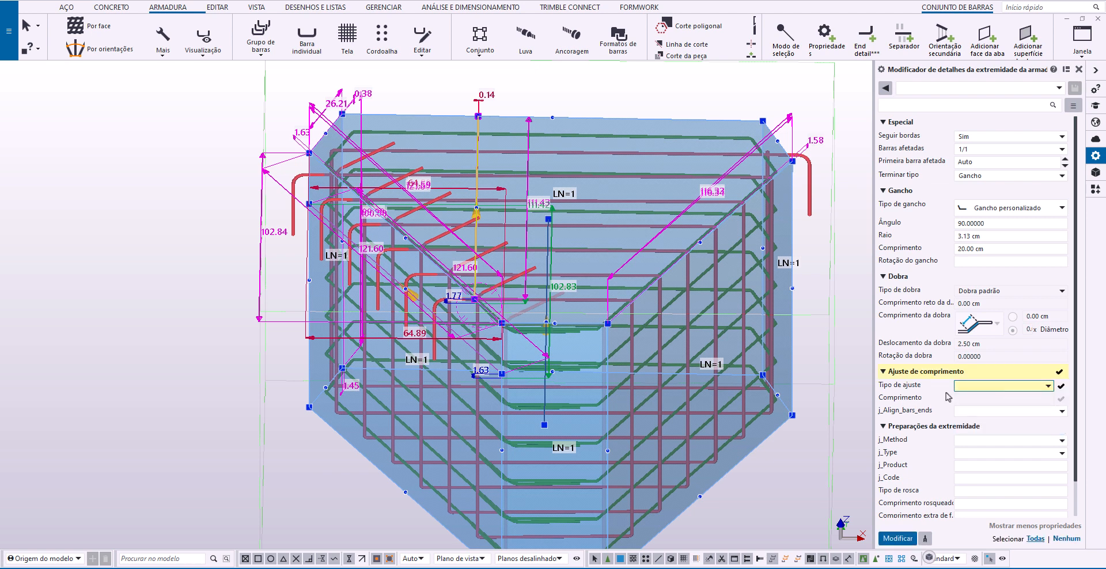
pyautogui.click(903, 540)
# Set the slanted face's end detail modifier to a 90° hook angle and clear its length adjustment type (Tipo de ajuste).
pyautogui.scroll(2, 388, 300)
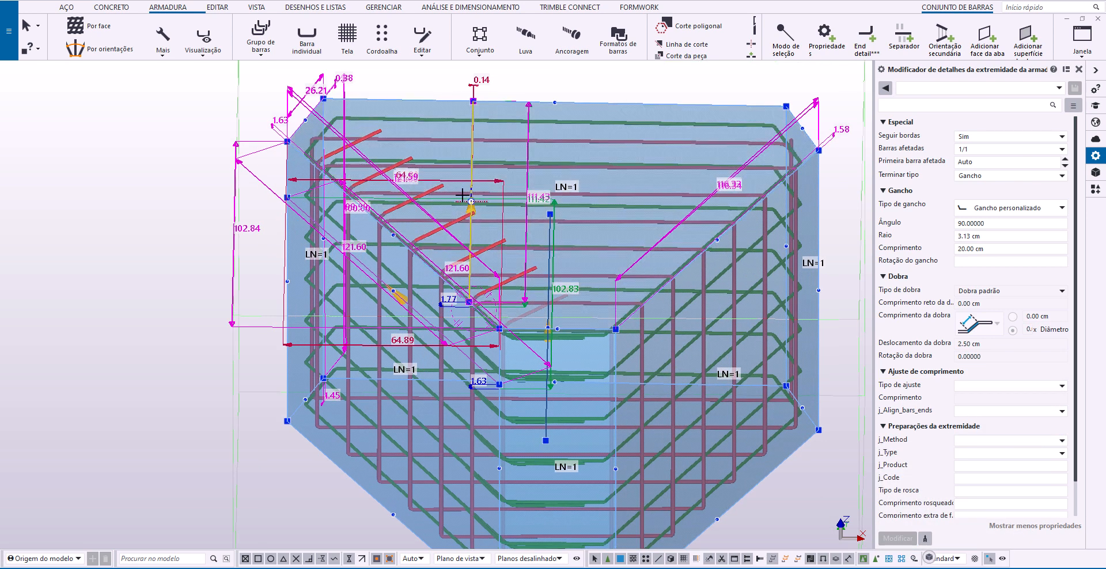
pyautogui.click(412, 309)
pyautogui.scroll(2, 419, 316)
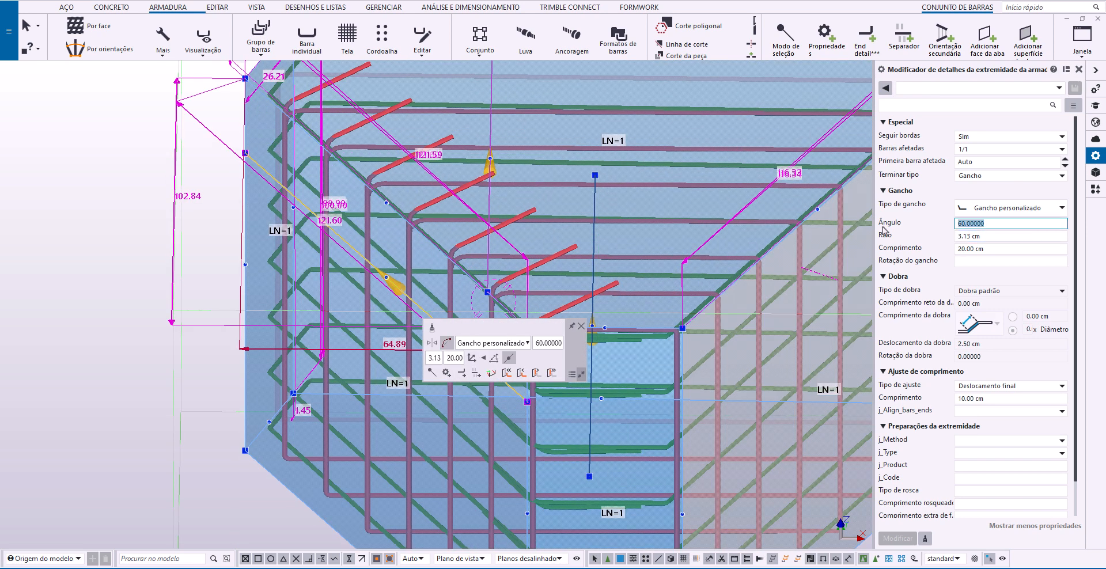
pyautogui.click(897, 538)
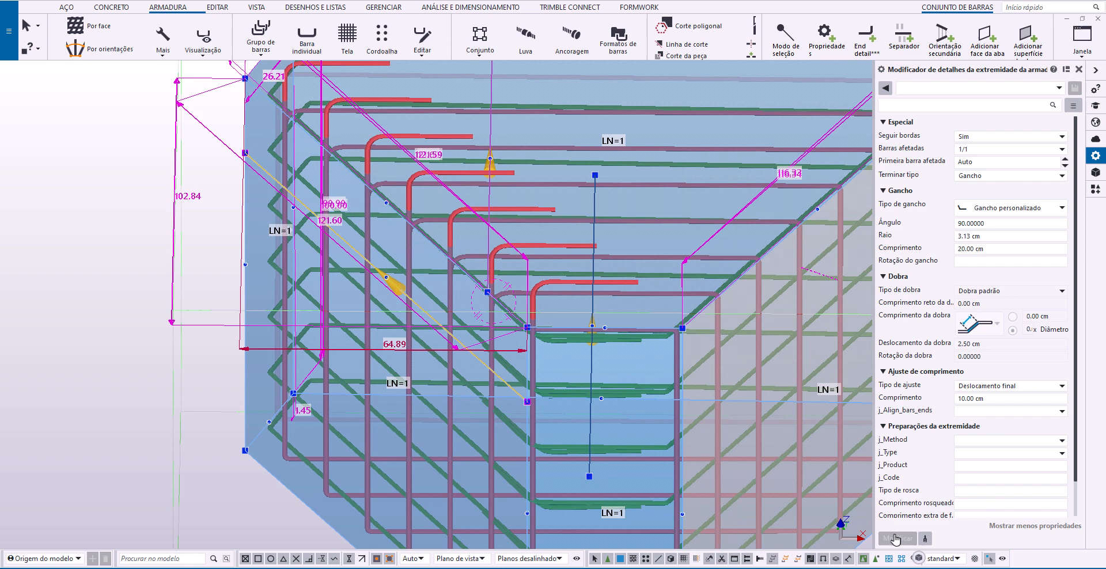
pyautogui.click(1005, 389)
pyautogui.click(1000, 398)
pyautogui.click(898, 543)
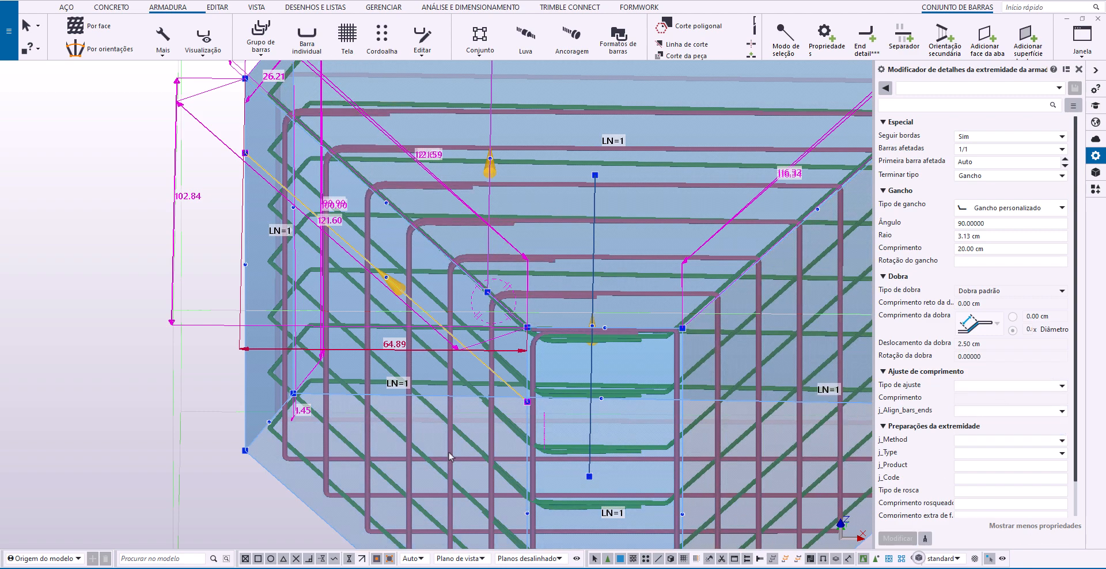
# Deselect the rebar set and examine its bar ends around the block as far as the opposite chamfer.
pyautogui.scroll(-2, 422, 402)
pyautogui.scroll(2, 400, 223)
pyautogui.click(442, 125)
pyautogui.scroll(-2, 212, 137)
pyautogui.scroll(-2, 231, 140)
pyautogui.scroll(2, 271, 144)
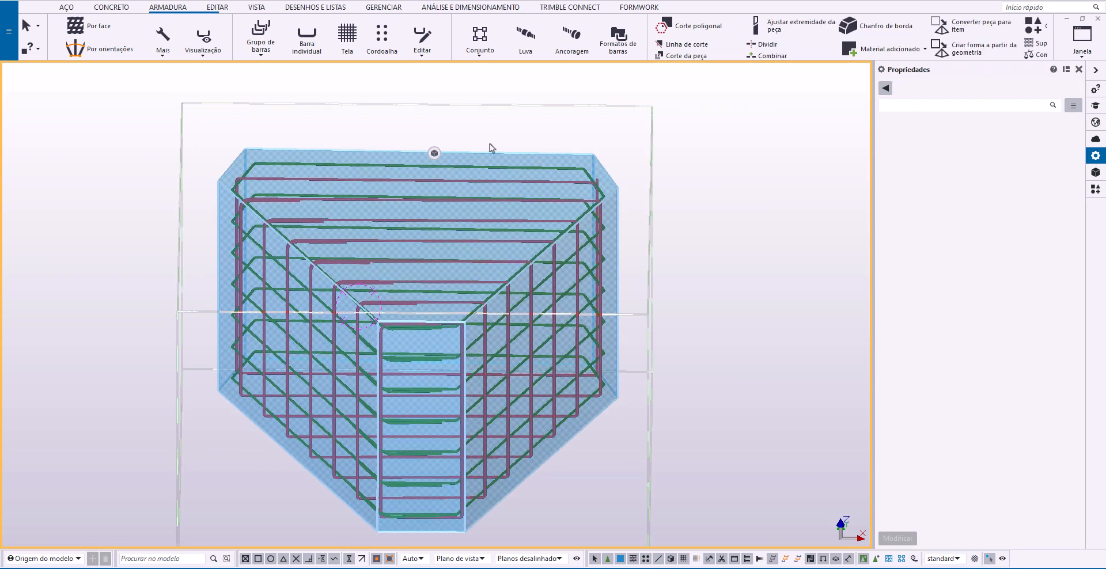
pyautogui.keyDown('ctrl'); pyautogui.moveTo(585, 171); pyautogui.dragTo(519, 202, button='middle'); pyautogui.keyUp('ctrl')
pyautogui.scroll(5, 558, 204)
pyautogui.scroll(-3, 574, 214)
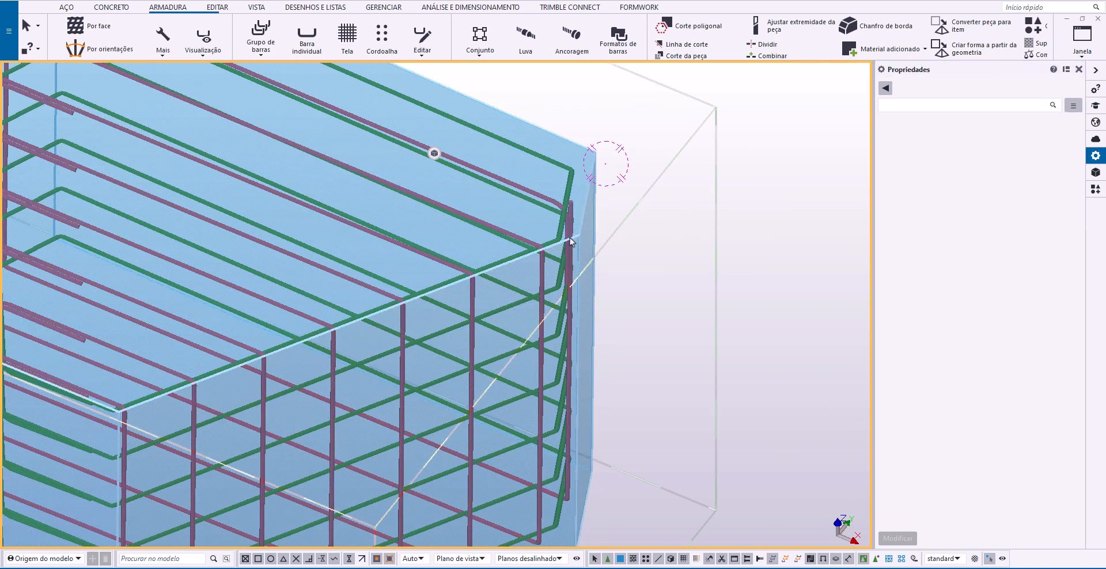
# Add a 90° hook end detail modifier to the class 2 rebar set on the opposite chamfer face.
pyautogui.scroll(3, 572, 210)
pyautogui.click(570, 206)
pyautogui.click(866, 40)
pyautogui.scroll(-1, 823, 84)
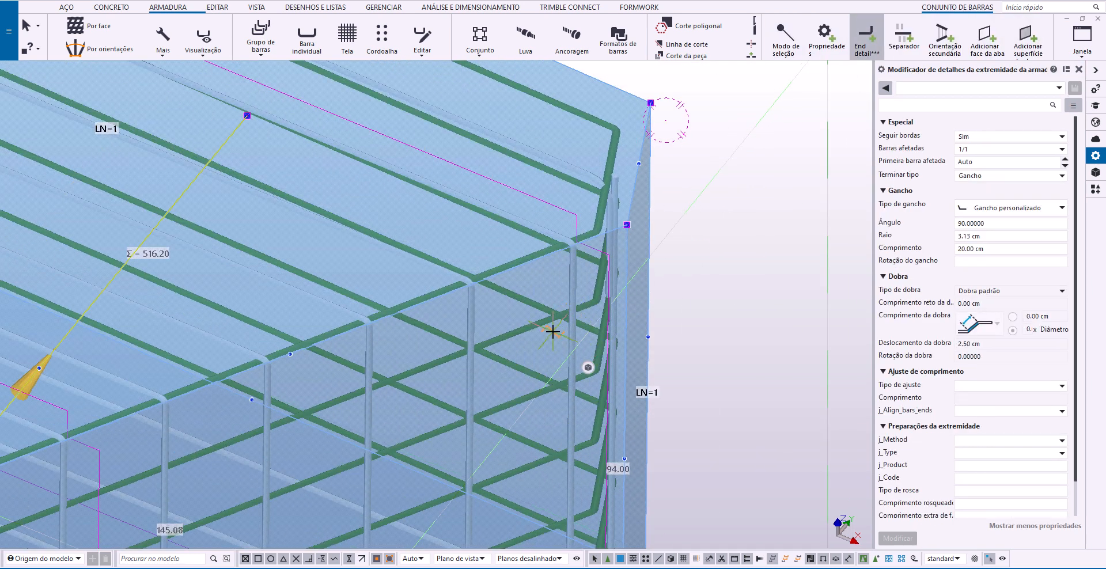
pyautogui.scroll(-2, 552, 332)
pyautogui.scroll(4, 662, 173)
pyautogui.rightClick(646, 168)
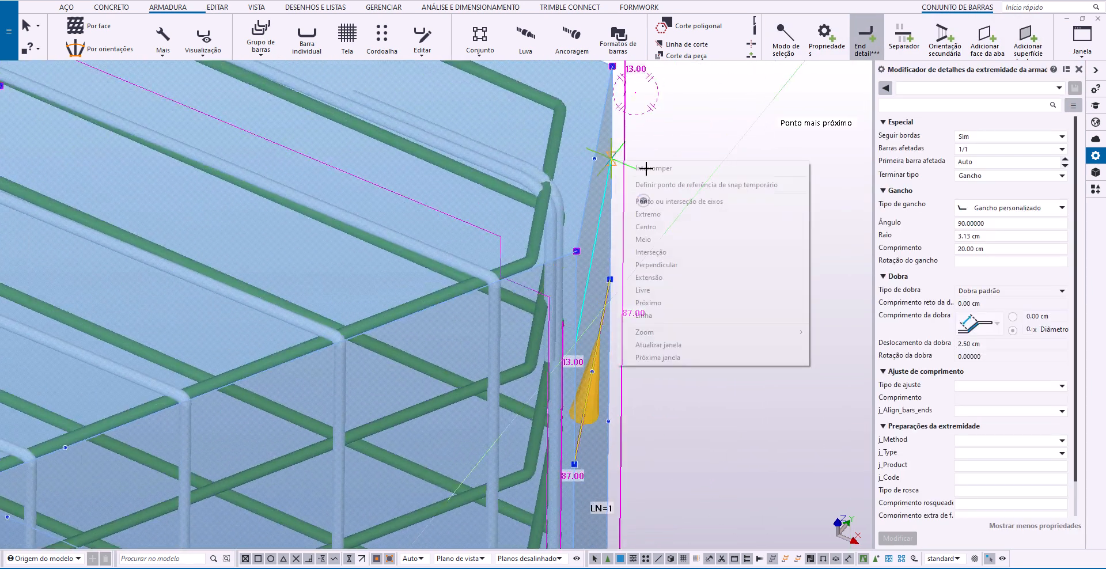
pyautogui.click(647, 168)
# End the modifier command, deselect the rebar set and examine the reinforcement from all sides and along the block's height.
pyautogui.scroll(-2, 634, 242)
pyautogui.keyDown('ctrl'); pyautogui.moveTo(634, 242); pyautogui.dragTo(524, 316, button='middle'); pyautogui.keyUp('ctrl')
pyautogui.scroll(-1, 524, 316)
pyautogui.moveTo(452, 360); pyautogui.dragTo(464, 322, button='middle')
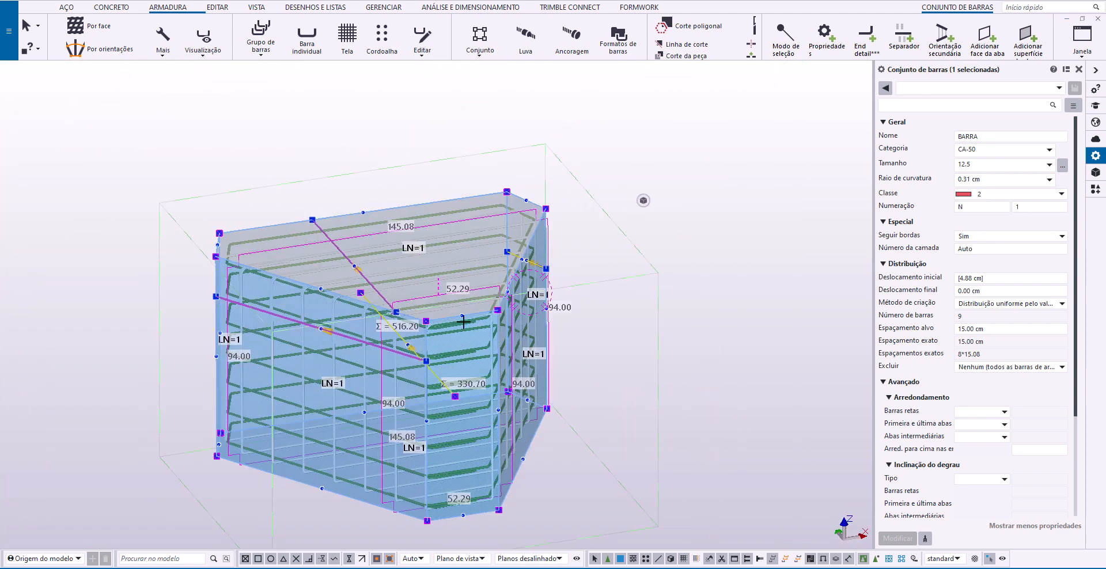
pyautogui.rightClick(668, 254)
pyautogui.click(703, 266)
pyautogui.click(710, 212)
pyautogui.moveTo(628, 317); pyautogui.dragTo(625, 245, button='middle')
pyautogui.scroll(-1, 625, 245)
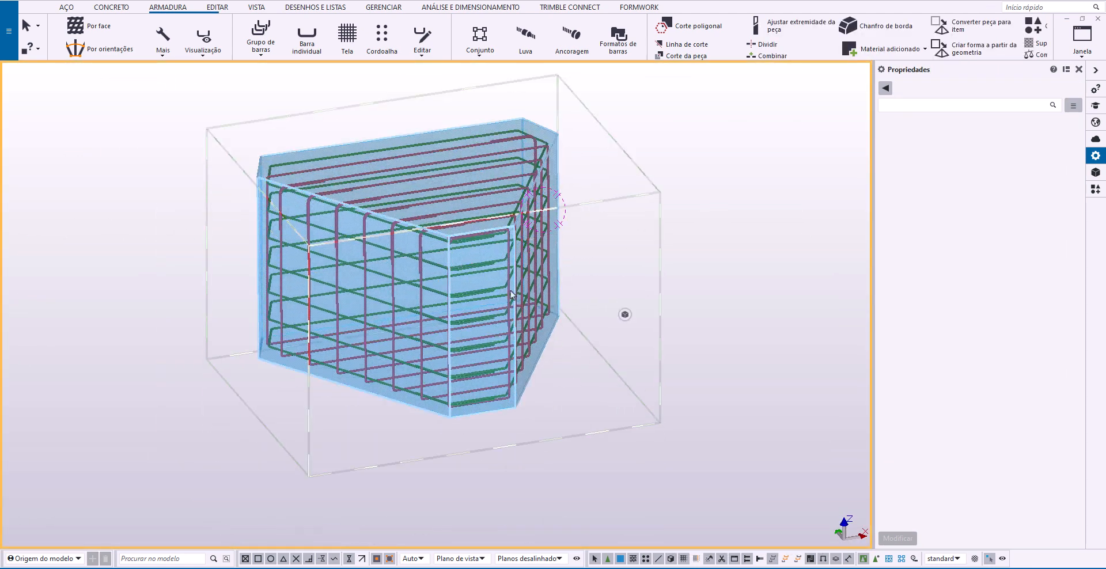
pyautogui.scroll(3, 478, 269)
pyautogui.scroll(-5, 415, 365)
pyautogui.keyDown('ctrl'); pyautogui.moveTo(396, 362); pyautogui.dragTo(373, 371, button='middle'); pyautogui.keyUp('ctrl')
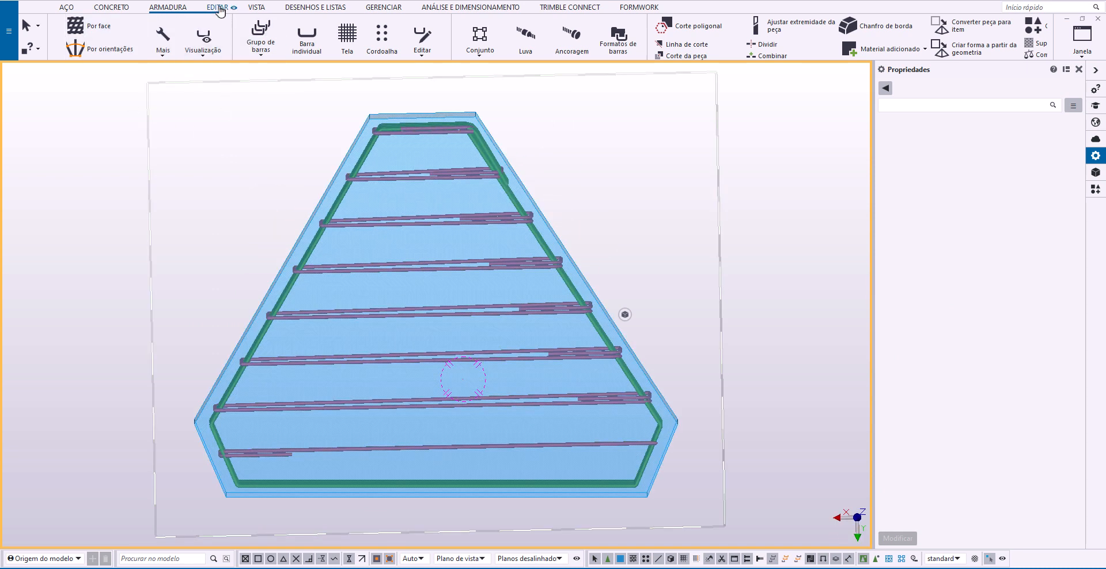
# Draw construction lines parallel to the block's long face and perpendicular to it through the corners of the long and short faces.
pyautogui.click(218, 7)
pyautogui.click(855, 32)
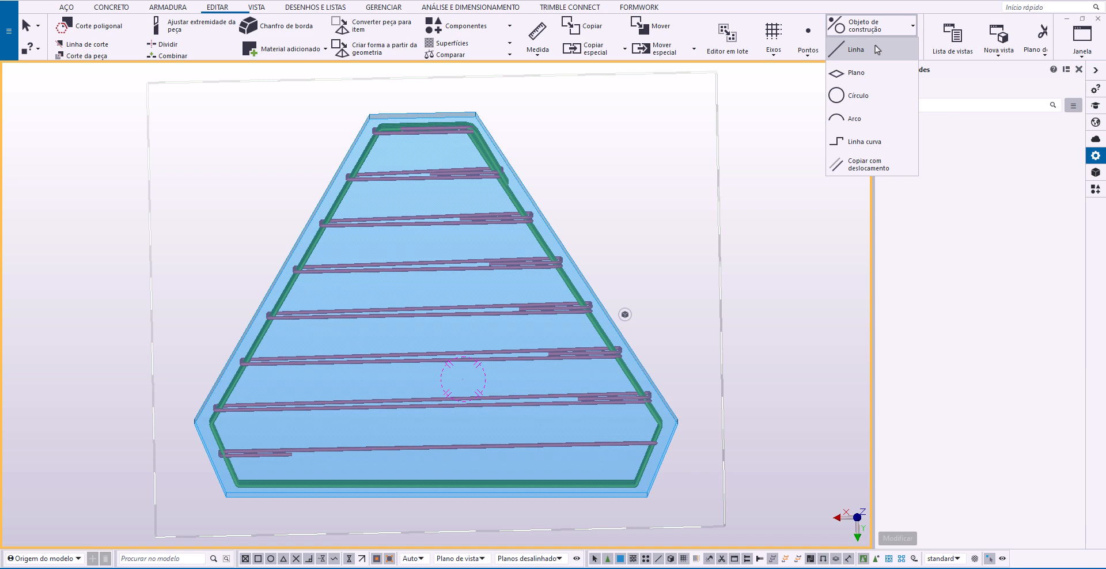
pyautogui.click(876, 50)
pyautogui.scroll(6, 651, 382)
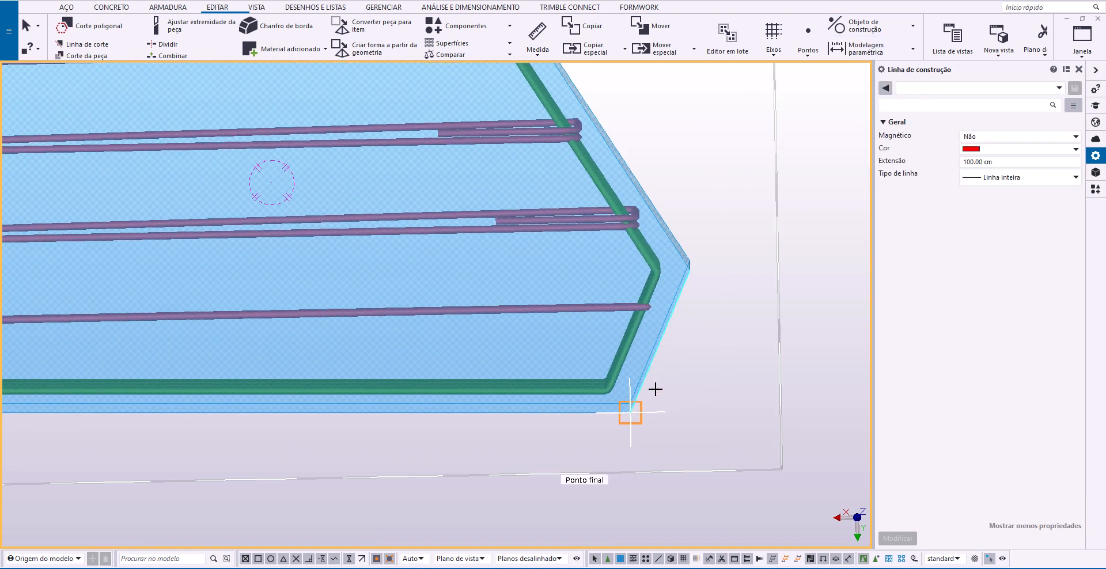
pyautogui.keyDown('ctrl'); pyautogui.moveTo(621, 408); pyautogui.dragTo(667, 408, button='middle'); pyautogui.keyUp('ctrl')
pyautogui.hotkey('ctrl', '4')
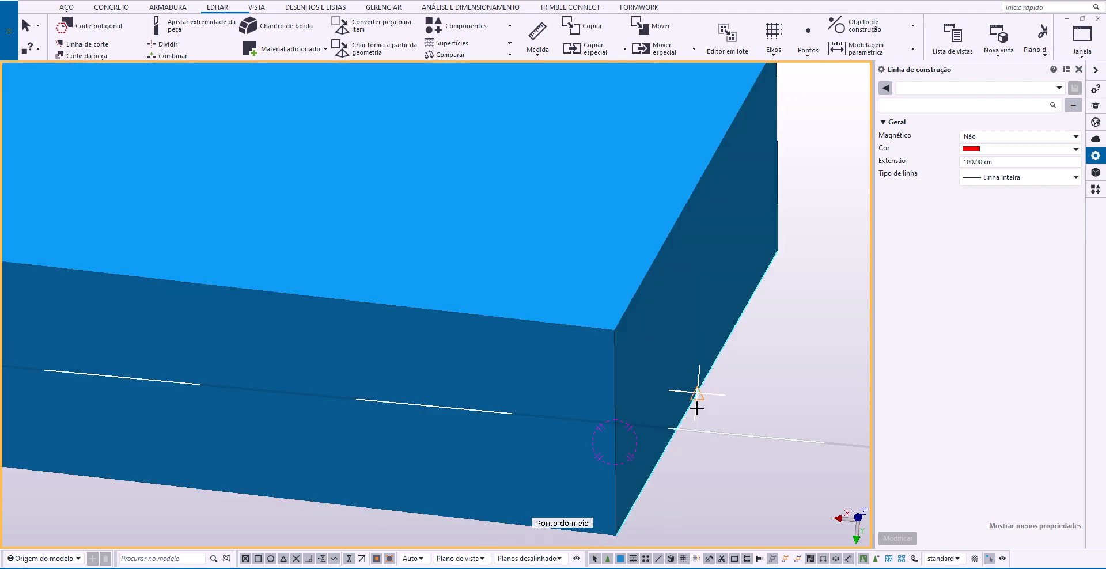
pyautogui.scroll(-4, 604, 364)
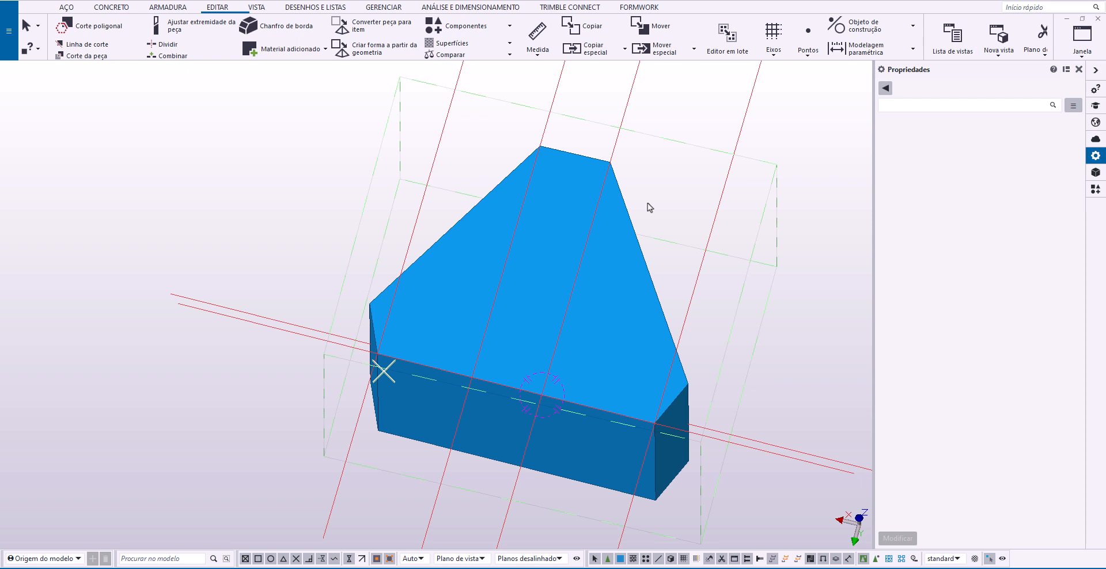
# Copy the two construction lines at the long face's top corners straight down to its bottom corners, without expanding the work area.
pyautogui.keyDown('ctrl'); pyautogui.moveTo(648, 202); pyautogui.dragTo(556, 277, button='middle'); pyautogui.keyUp('ctrl')
pyautogui.scroll(3, 579, 400)
pyautogui.click(604, 393)
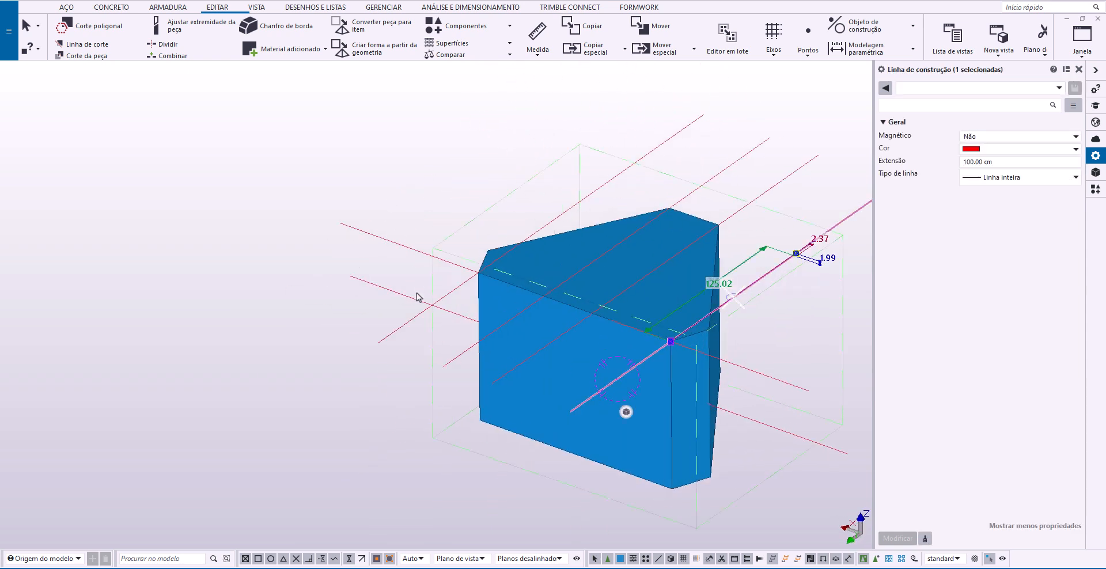
pyautogui.keyDown('ctrl'); pyautogui.click(405, 327); pyautogui.keyUp('ctrl')
pyautogui.scroll(1, 674, 360)
pyautogui.rightClick(673, 335)
pyautogui.click(714, 105)
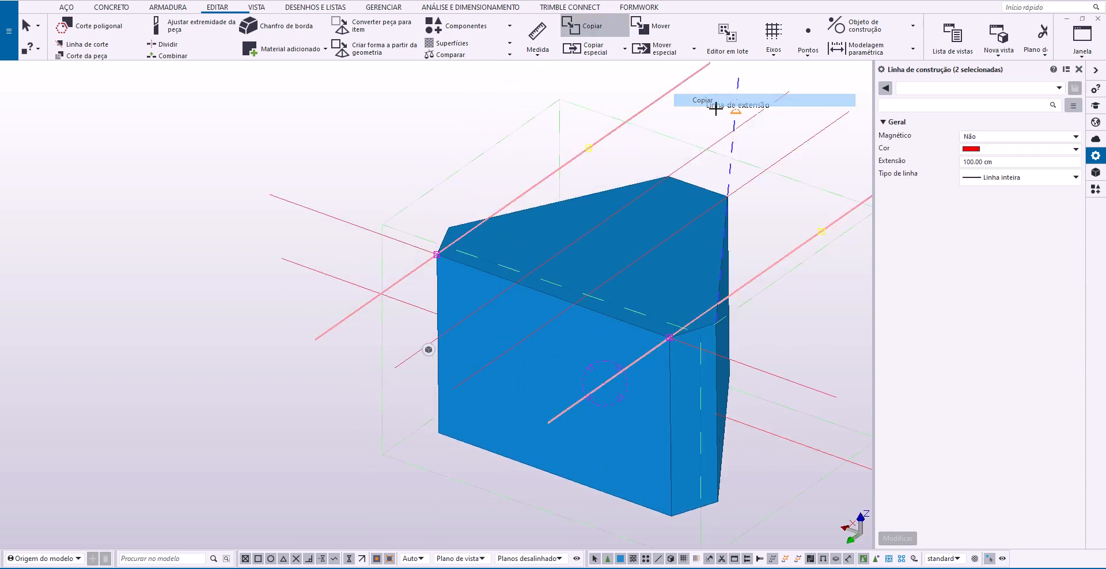
pyautogui.scroll(2, 645, 337)
pyautogui.scroll(-2, 670, 241)
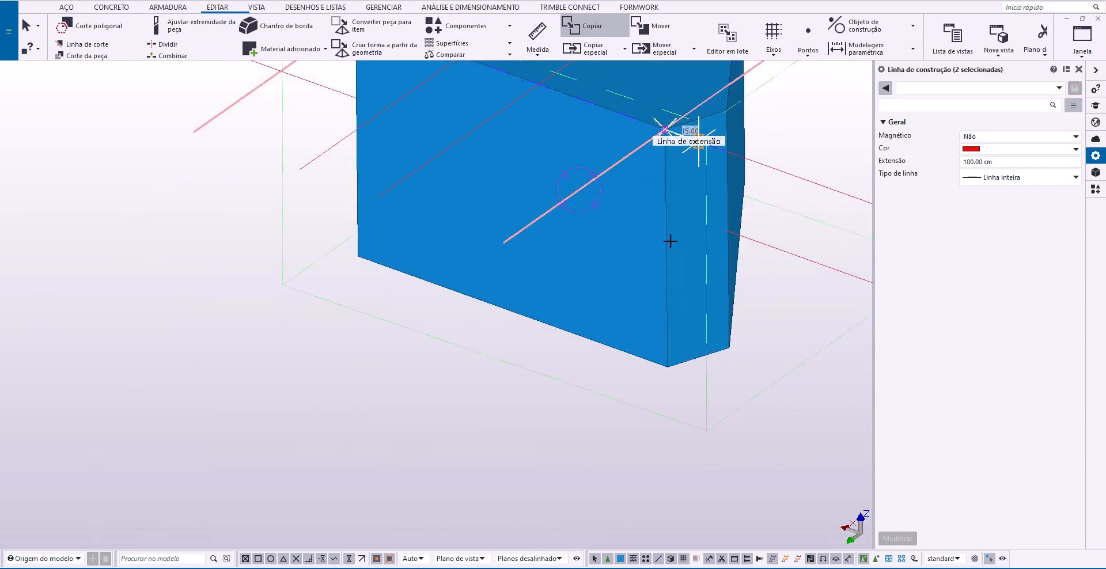
pyautogui.click(667, 371)
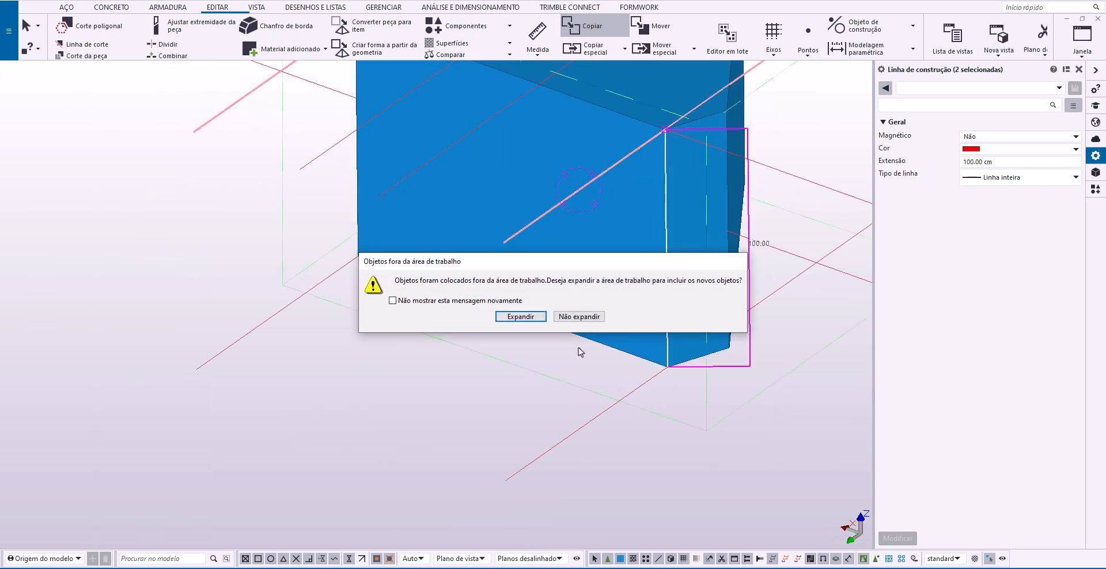
pyautogui.click(591, 316)
pyautogui.rightClick(596, 198)
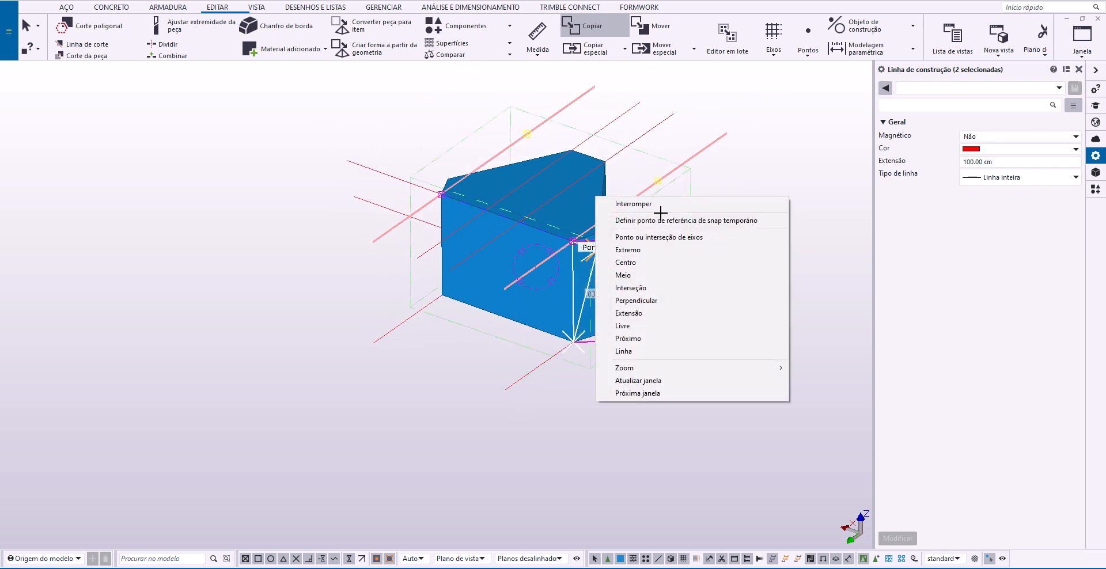
pyautogui.click(659, 206)
# Draw a vertical construction line along the edge between the slanted face and its chamfer, from the top corner to the bottom corner.
pyautogui.scroll(-2, 483, 253)
pyautogui.keyDown('ctrl'); pyautogui.moveTo(396, 305); pyautogui.dragTo(546, 314, button='middle'); pyautogui.keyUp('ctrl')
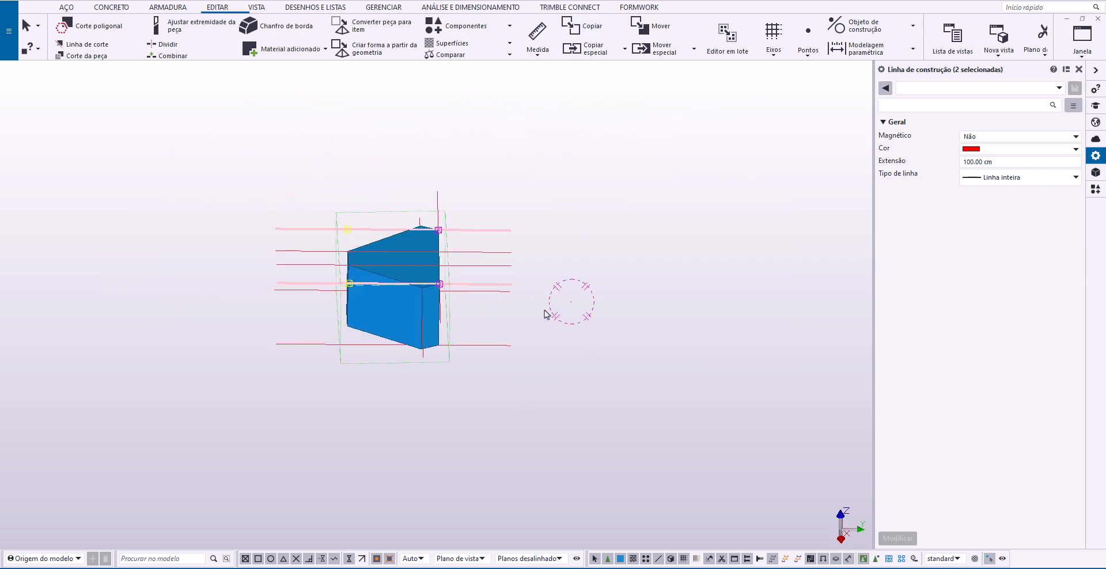
pyautogui.scroll(2, 396, 263)
pyautogui.keyDown('ctrl'); pyautogui.moveTo(387, 259); pyautogui.dragTo(449, 252, button='middle'); pyautogui.keyUp('ctrl')
pyautogui.scroll(3, 449, 254)
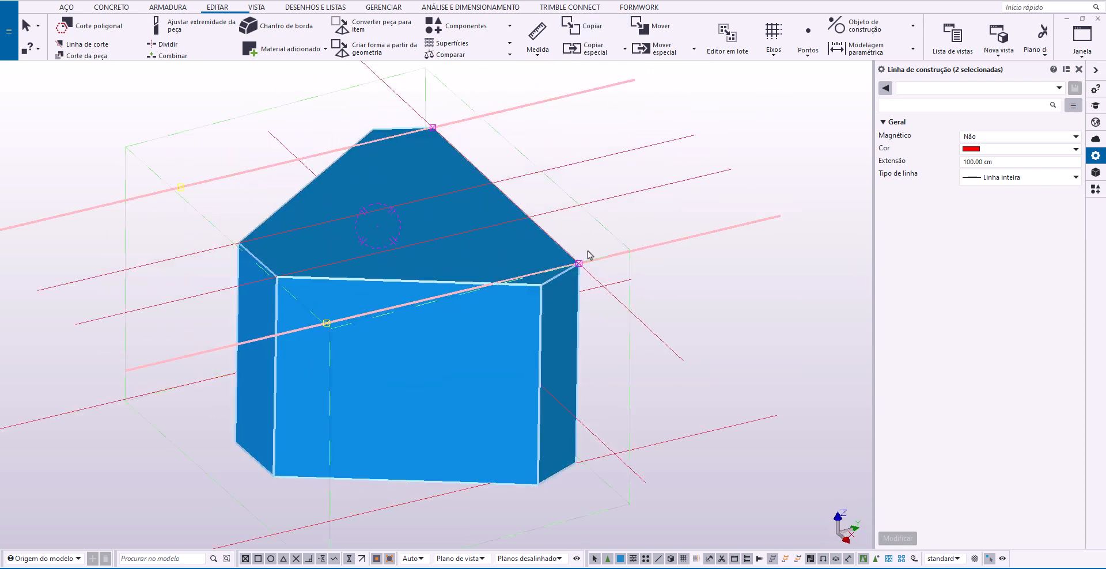
pyautogui.scroll(-1, 599, 260)
pyautogui.scroll(1, 537, 438)
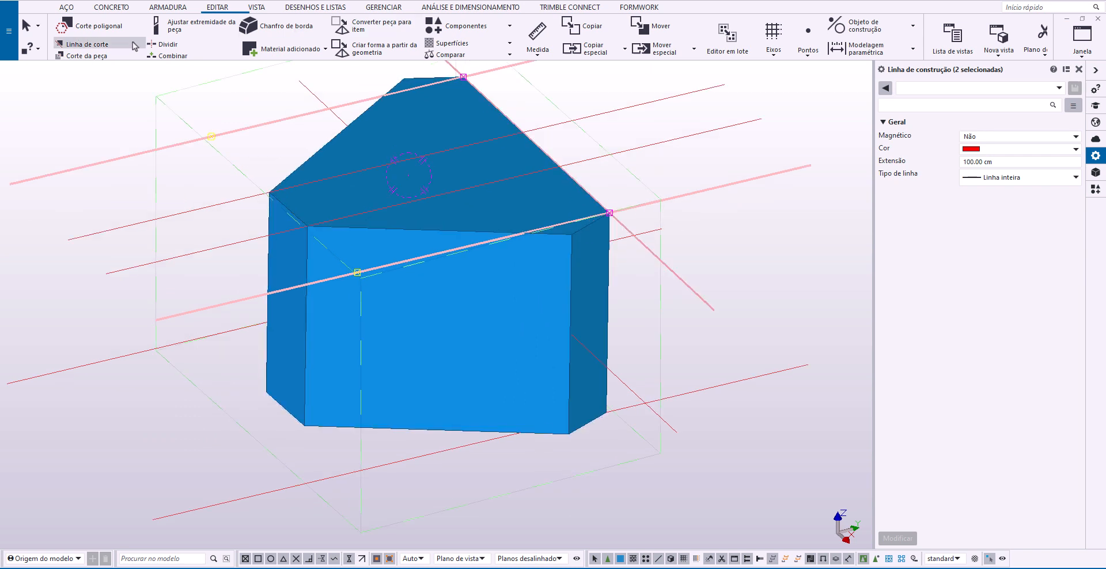
pyautogui.click(864, 26)
pyautogui.click(856, 50)
pyautogui.scroll(4, 628, 249)
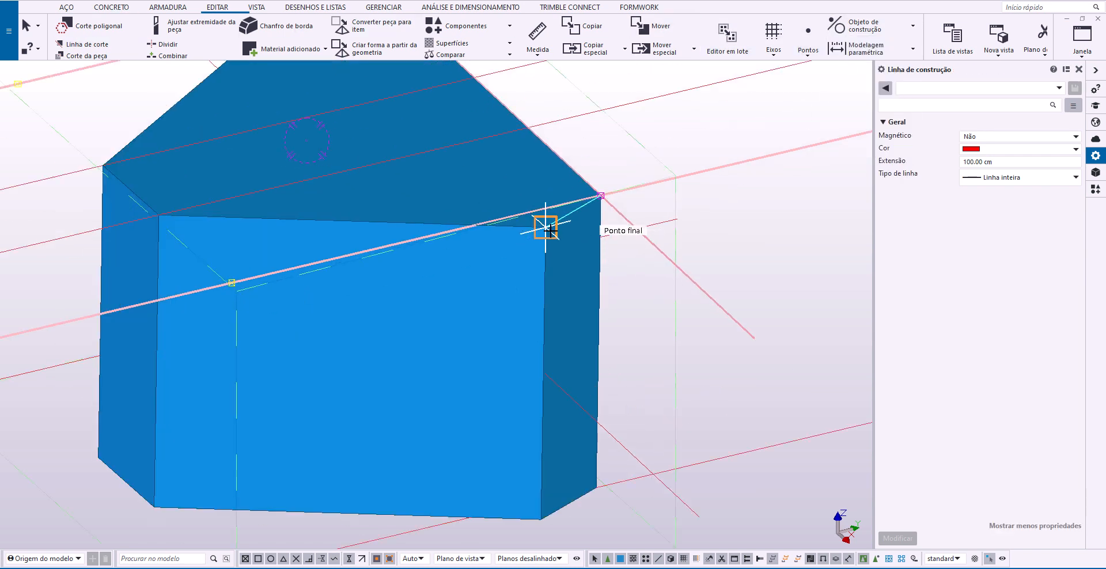
pyautogui.click(546, 228)
pyautogui.moveTo(568, 506); pyautogui.dragTo(590, 371, button='middle')
pyautogui.click(566, 384)
pyautogui.scroll(-5, 573, 398)
pyautogui.rightClick(601, 427)
pyautogui.click(665, 226)
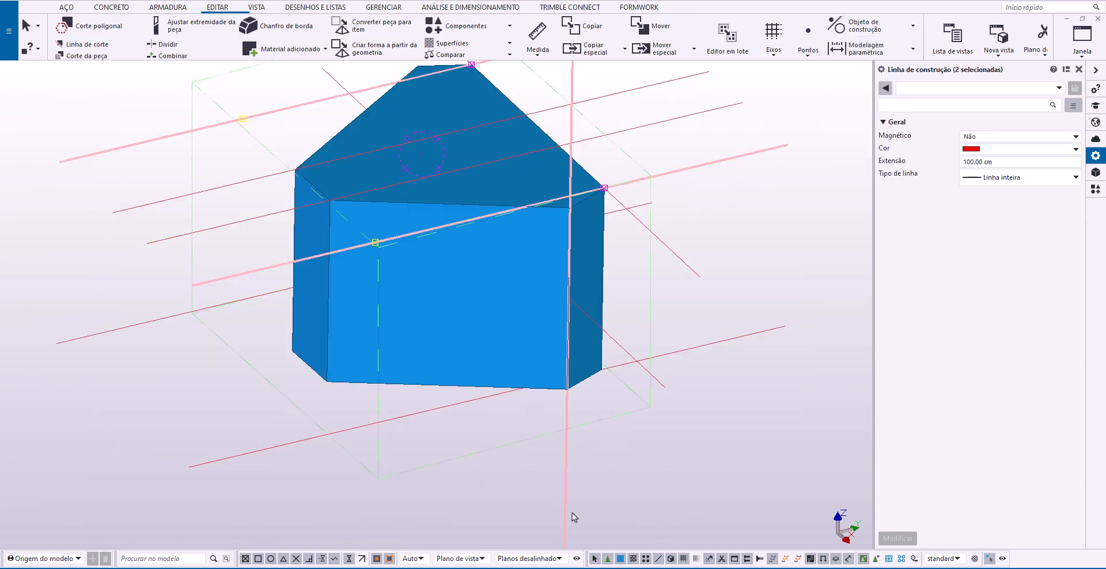
# Copy the vertical construction line from the chamfer's top corner to beside the long face's neighbouring corner, without expanding the work area.
pyautogui.click(571, 514)
pyautogui.rightClick(566, 434)
pyautogui.click(614, 259)
pyautogui.click(570, 208)
pyautogui.click(613, 193)
pyautogui.click(578, 316)
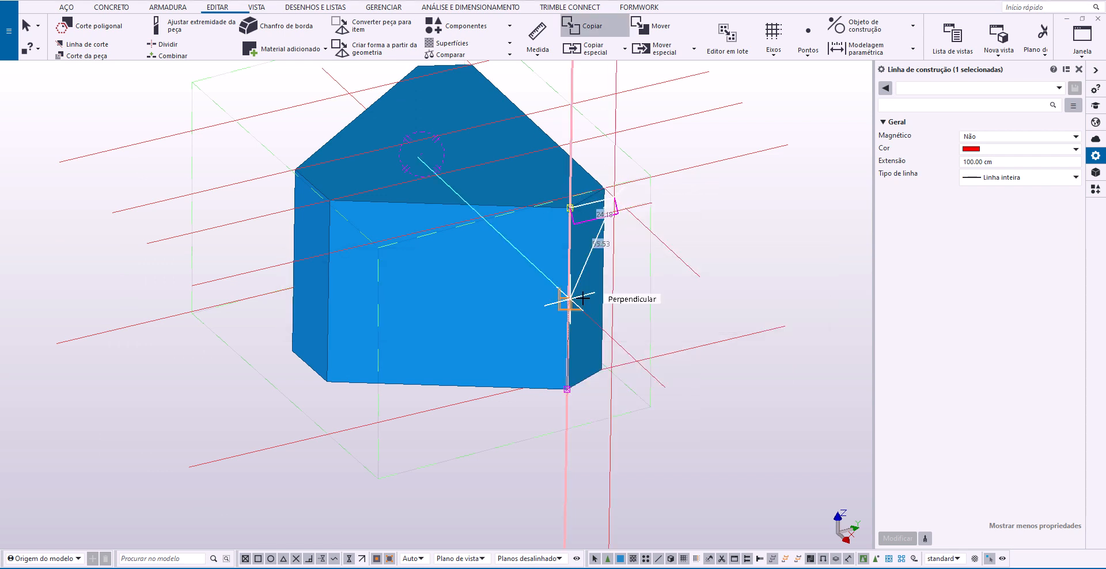
# Copy the vertical construction line to where the perpendicular construction line crosses the slanted face's top edge, without expanding the work area.
pyautogui.scroll(6, 503, 229)
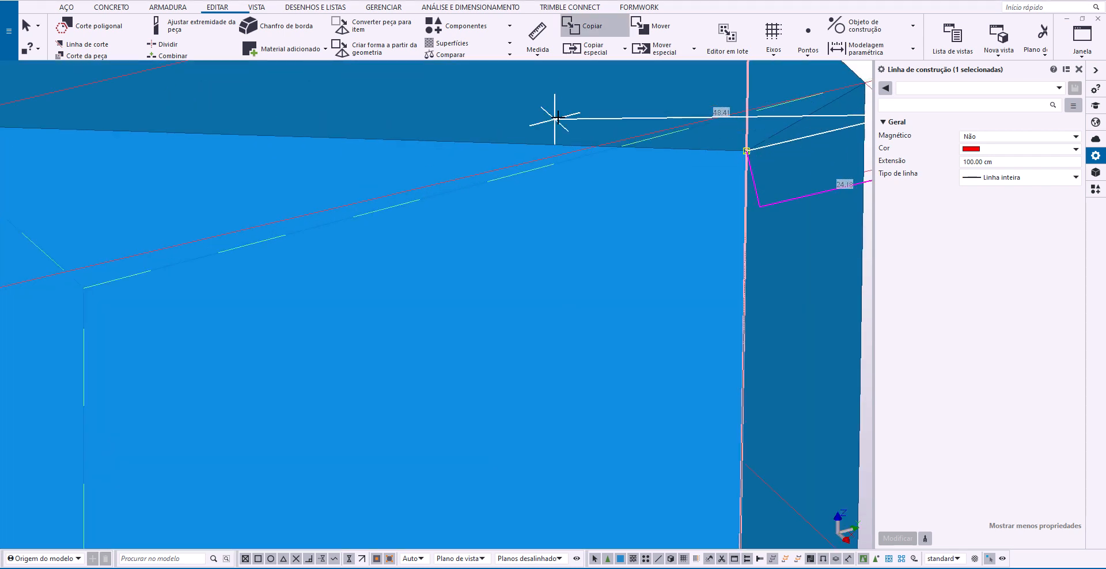
pyautogui.click(596, 148)
pyautogui.click(590, 320)
pyautogui.scroll(-6, 577, 254)
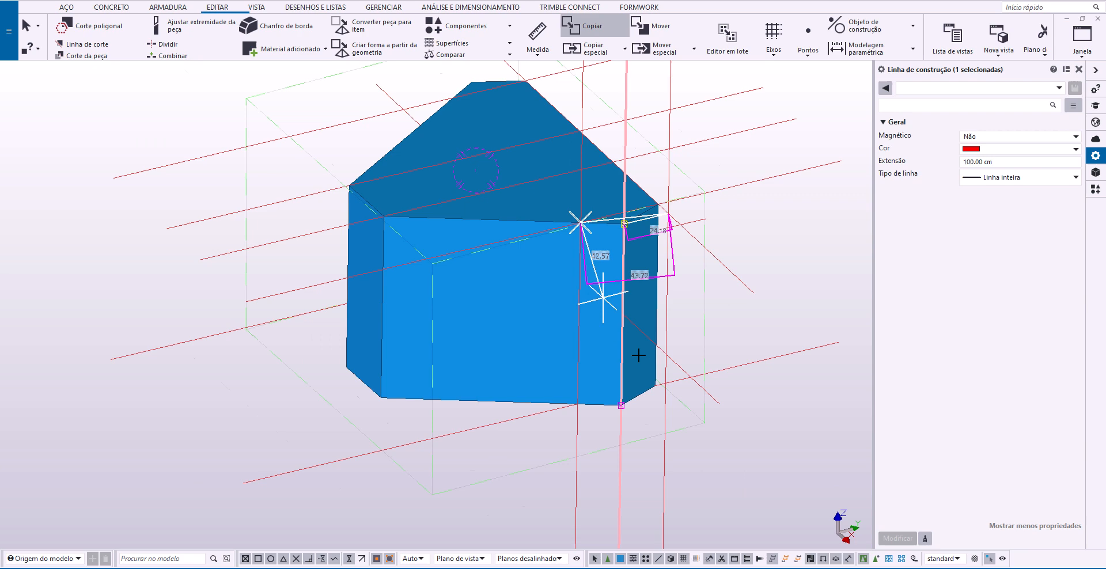
pyautogui.rightClick(796, 399)
pyautogui.click(849, 202)
# Move the vertical construction line beside the long face's corner exactly onto that corner, without expanding the work area.
pyautogui.moveTo(583, 465); pyautogui.dragTo(613, 421, button='middle')
pyautogui.keyDown('ctrl'); pyautogui.click(695, 447); pyautogui.keyUp('ctrl')
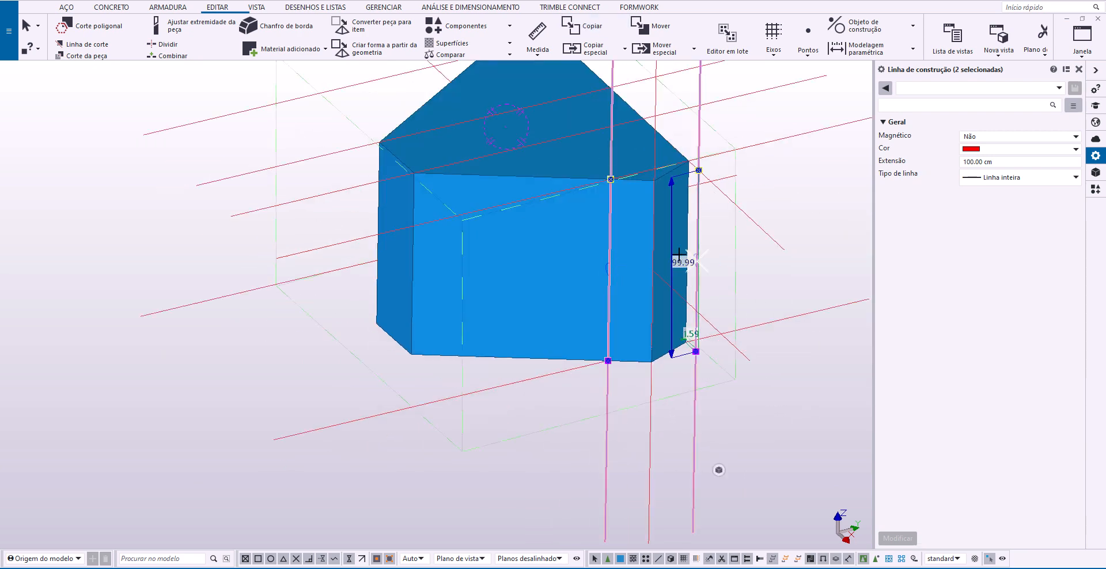
pyautogui.scroll(2, 690, 224)
pyautogui.keyDown('ctrl'); pyautogui.moveTo(690, 224); pyautogui.dragTo(663, 288, button='middle'); pyautogui.keyUp('ctrl')
pyautogui.click(616, 216)
pyautogui.rightClick(618, 211)
pyautogui.click(633, 287)
pyautogui.click(611, 282)
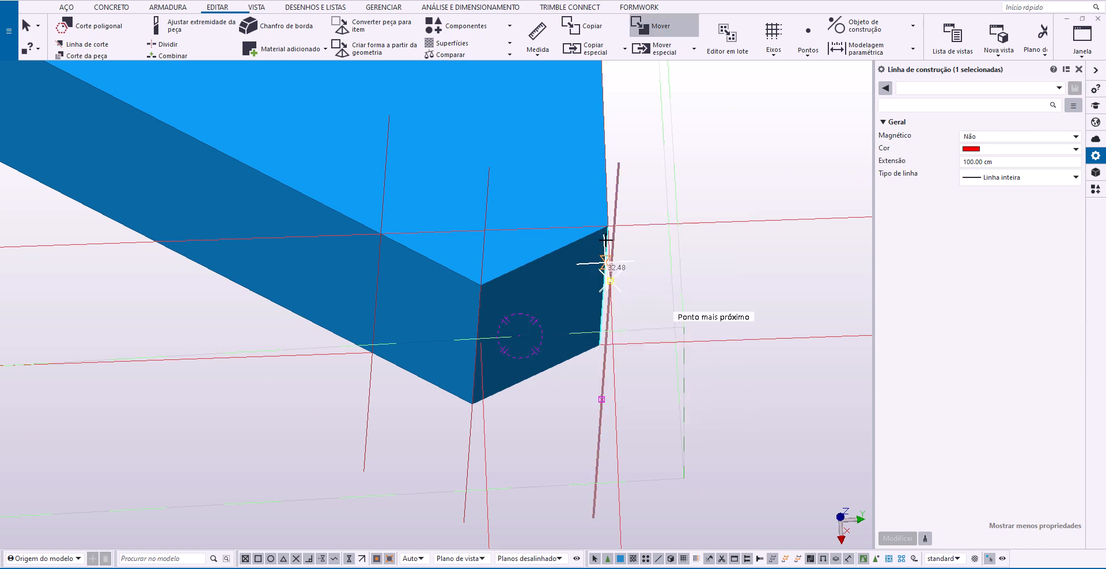
pyautogui.click(608, 227)
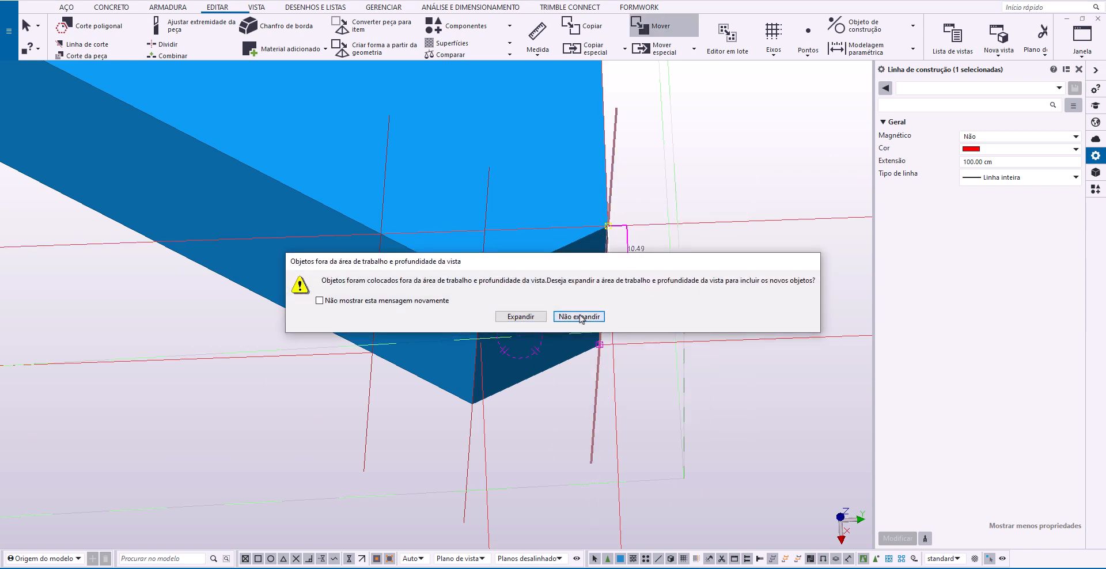
pyautogui.click(579, 317)
pyautogui.click(694, 193)
# Copy the vertical construction lines at the long face's corner and on the slanted face to the long face's opposite end, without expanding the work area.
pyautogui.scroll(-2, 695, 193)
pyautogui.scroll(2, 568, 351)
pyautogui.keyDown('ctrl'); pyautogui.moveTo(559, 361); pyautogui.dragTo(461, 383, button='middle'); pyautogui.keyUp('ctrl')
pyautogui.click(450, 382)
pyautogui.keyDown('ctrl'); pyautogui.click(596, 349); pyautogui.keyUp('ctrl')
pyautogui.rightClick(599, 194)
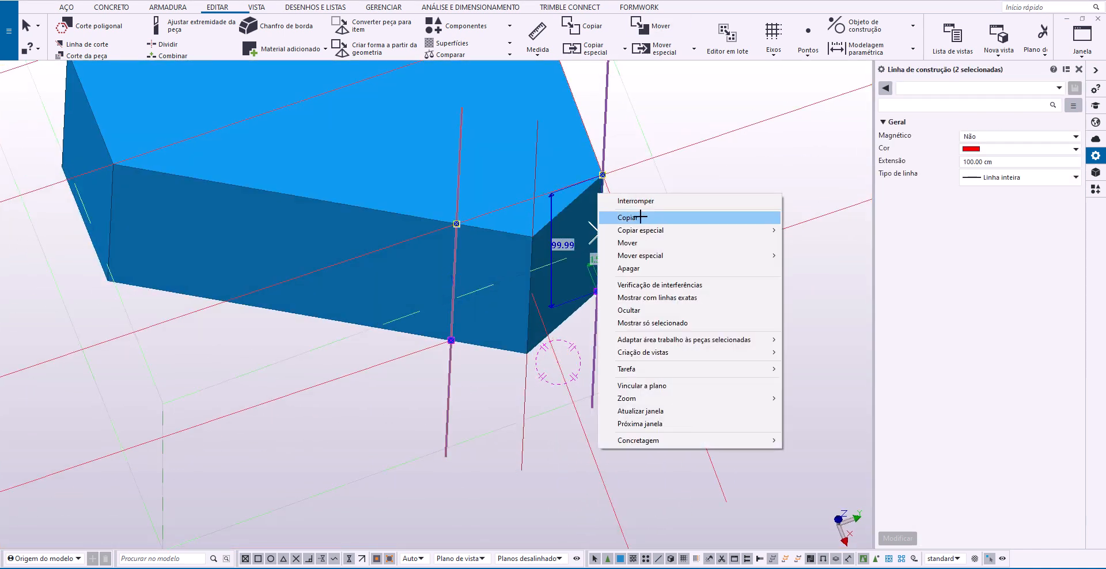
pyautogui.click(640, 217)
pyautogui.scroll(2, 603, 177)
pyautogui.click(582, 136)
pyautogui.moveTo(583, 135); pyautogui.dragTo(624, 382, button='middle')
pyautogui.scroll(-3, 625, 382)
pyautogui.scroll(3, 521, 103)
pyautogui.moveTo(522, 104); pyautogui.dragTo(505, 212, button='middle')
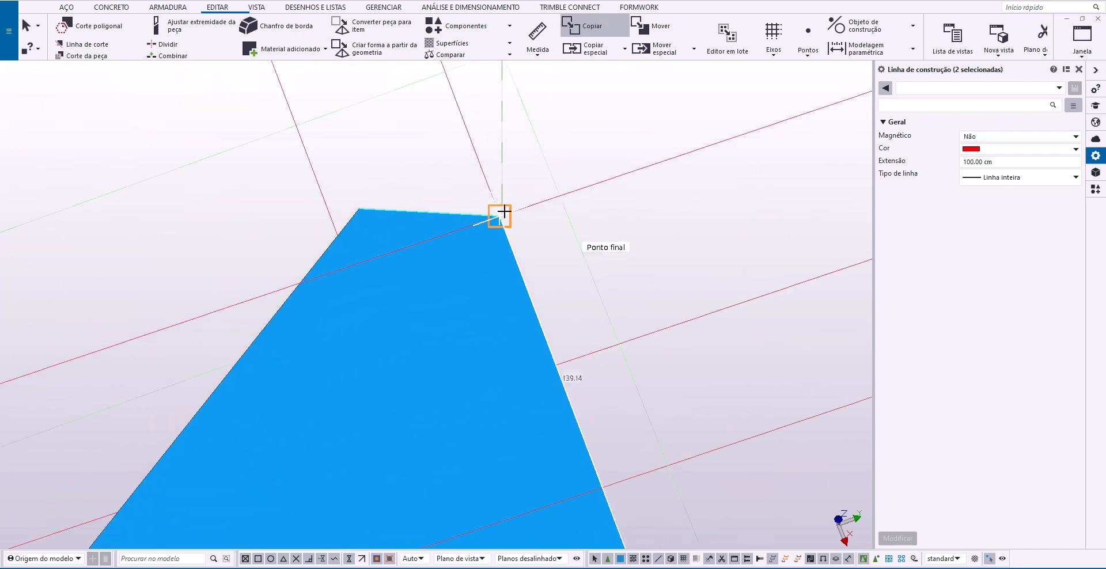
pyautogui.click(504, 212)
pyautogui.click(579, 317)
pyautogui.rightClick(635, 115)
pyautogui.click(660, 124)
# Move the copied vertical construction line to where the perpendicular construction line crosses the block's bottom edge, without expanding the work area.
pyautogui.scroll(-3, 529, 242)
pyautogui.keyDown('ctrl'); pyautogui.moveTo(490, 337); pyautogui.dragTo(542, 312, button='middle'); pyautogui.keyUp('ctrl')
pyautogui.scroll(4, 347, 321)
pyautogui.keyDown('ctrl'); pyautogui.moveTo(348, 322); pyautogui.dragTo(500, 349, button='middle'); pyautogui.keyUp('ctrl')
pyautogui.rightClick(502, 403)
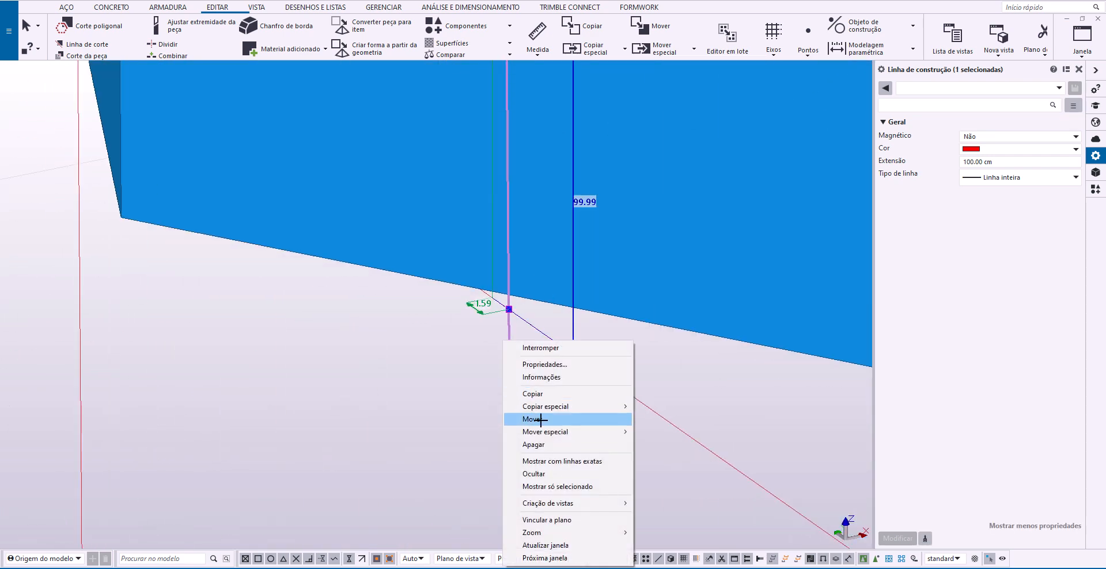
pyautogui.click(541, 420)
pyautogui.click(509, 309)
pyautogui.click(481, 289)
pyautogui.click(579, 317)
pyautogui.scroll(-7, 476, 432)
pyautogui.scroll(4, 466, 287)
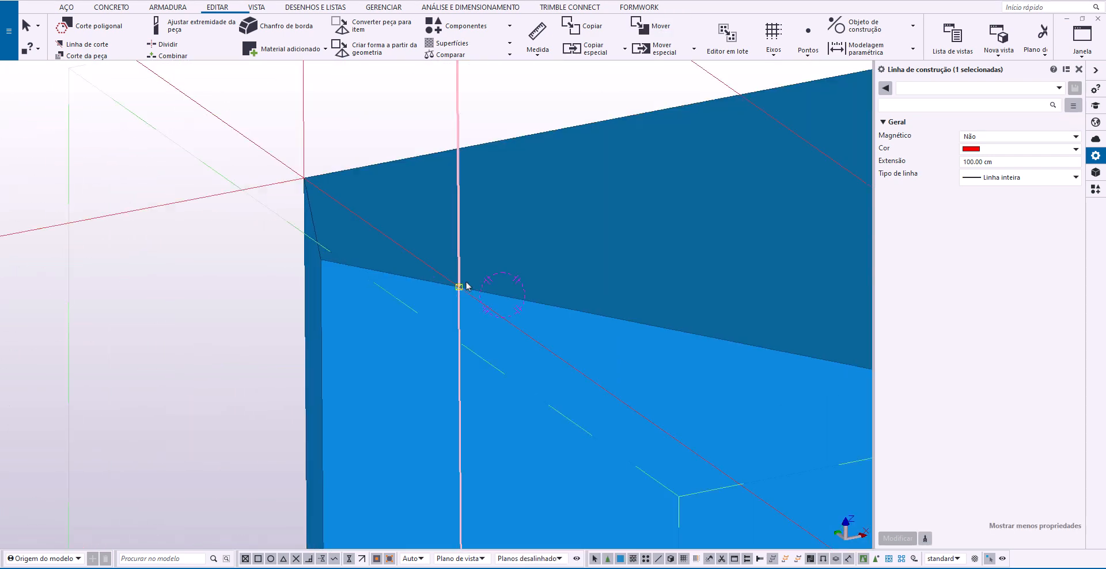
# Copy the two intermediate top construction lines straight down from the long face's top corner to its bottom corner.
pyautogui.keyDown('ctrl'); pyautogui.moveTo(467, 286); pyautogui.dragTo(286, 280, button='middle'); pyautogui.keyUp('ctrl')
pyautogui.scroll(-5, 286, 280)
pyautogui.scroll(5, 625, 254)
pyautogui.scroll(-4, 625, 253)
pyautogui.moveTo(639, 336); pyautogui.dragTo(550, 12, button='middle')
pyautogui.scroll(2, 579, 335)
pyautogui.scroll(-7, 562, 325)
pyautogui.scroll(2, 479, 179)
pyautogui.keyDown('ctrl'); pyautogui.moveTo(425, 387); pyautogui.dragTo(98, 283, button='middle'); pyautogui.keyUp('ctrl')
pyautogui.click(655, 251)
pyautogui.keyDown('ctrl'); pyautogui.click(694, 230); pyautogui.keyUp('ctrl')
pyautogui.rightClick(702, 230)
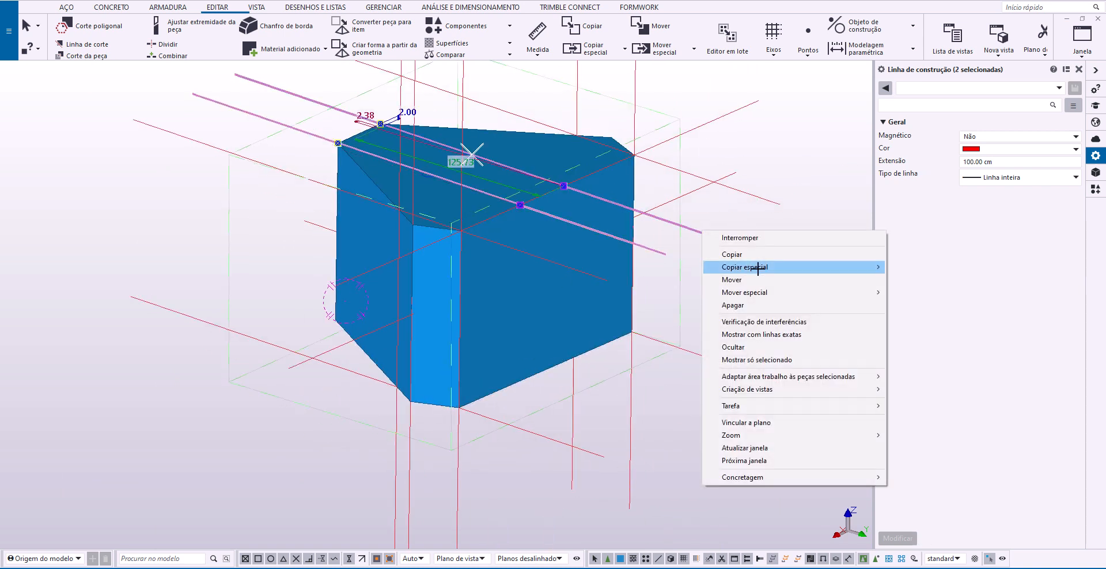
pyautogui.click(748, 254)
pyautogui.click(634, 155)
pyautogui.click(632, 332)
pyautogui.click(591, 317)
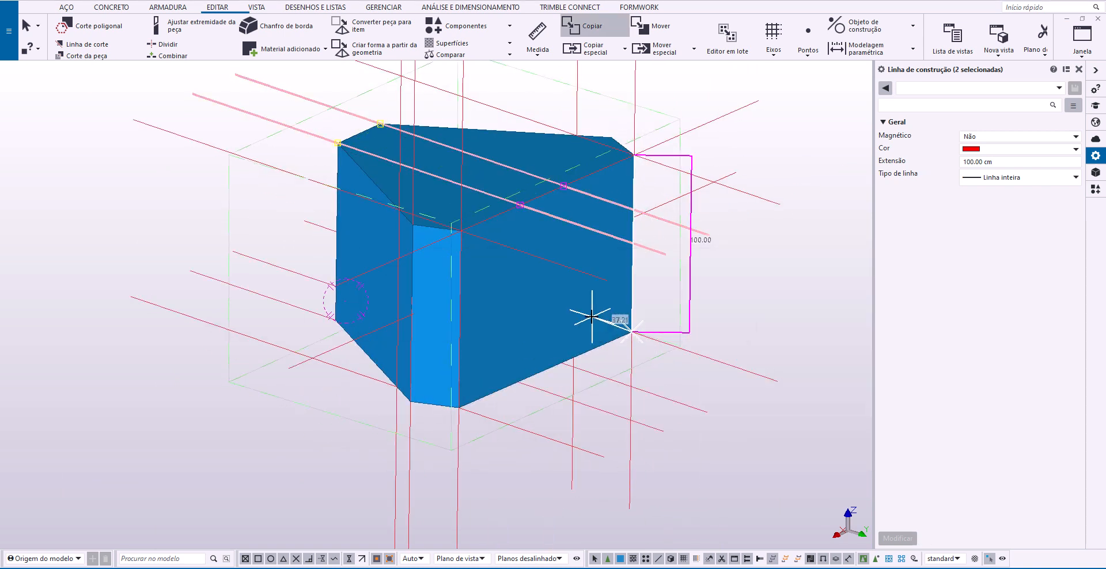
pyautogui.scroll(-2, 636, 329)
pyautogui.rightClick(724, 218)
pyautogui.click(735, 229)
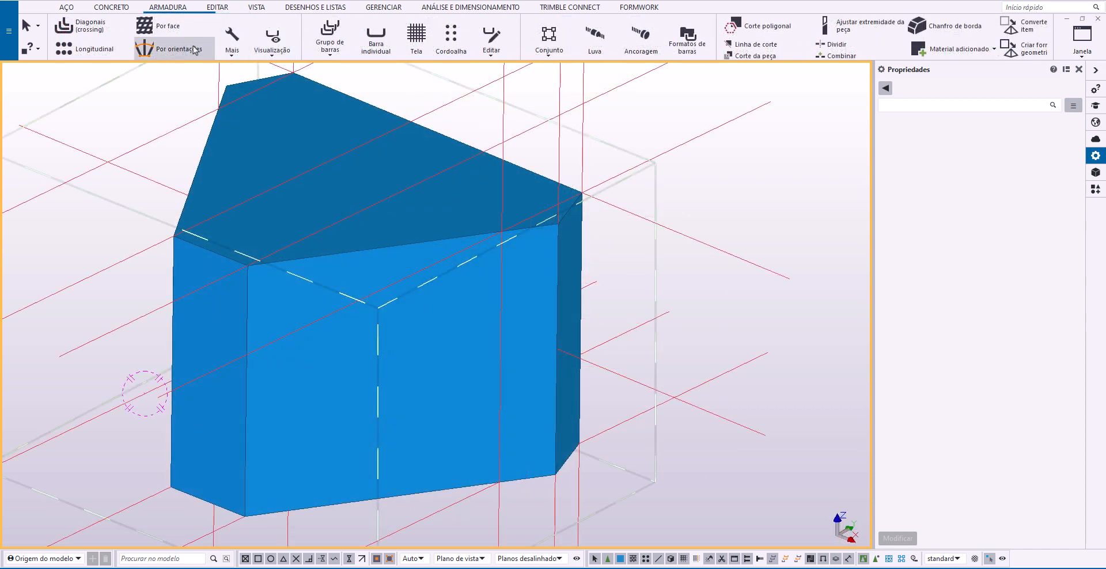
# Start a point-input rebar set with 4 cross-sections and outline the first vertical rectangular section at the long face's corner by the chamfer.
pyautogui.click(234, 54)
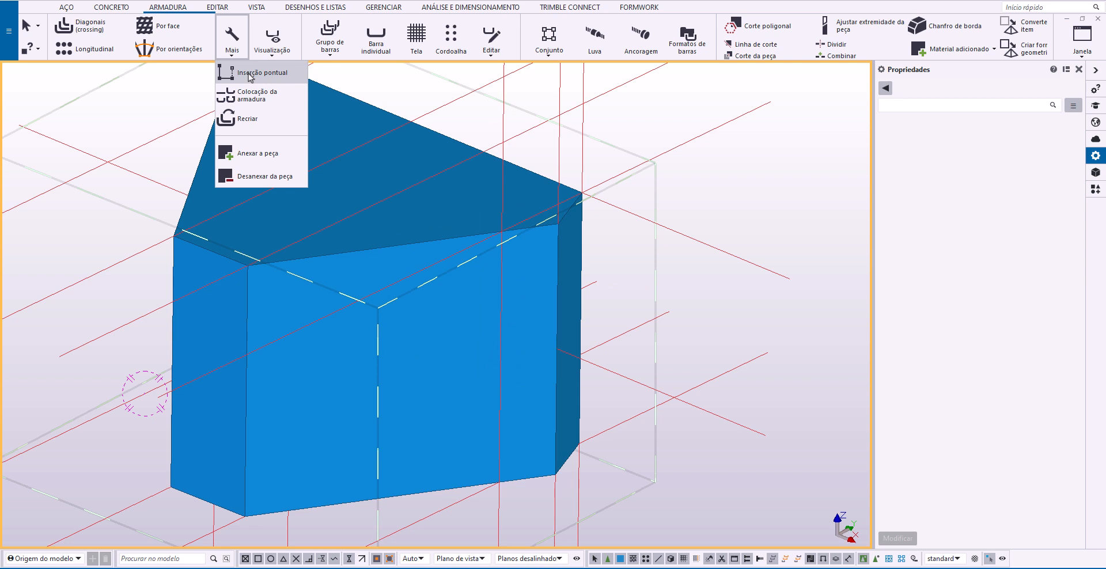
pyautogui.click(251, 73)
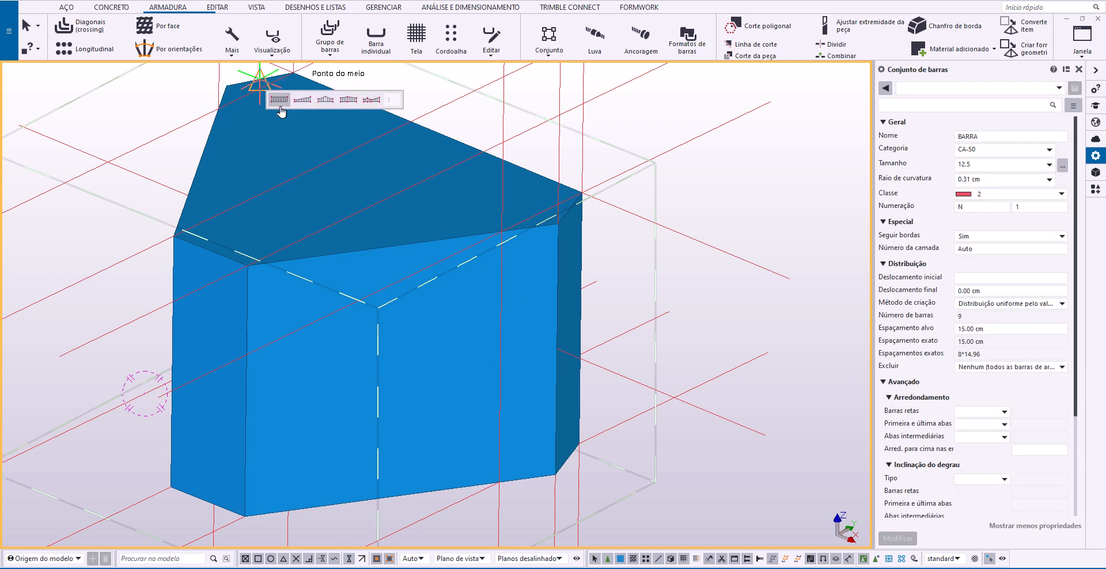
pyautogui.click(371, 104)
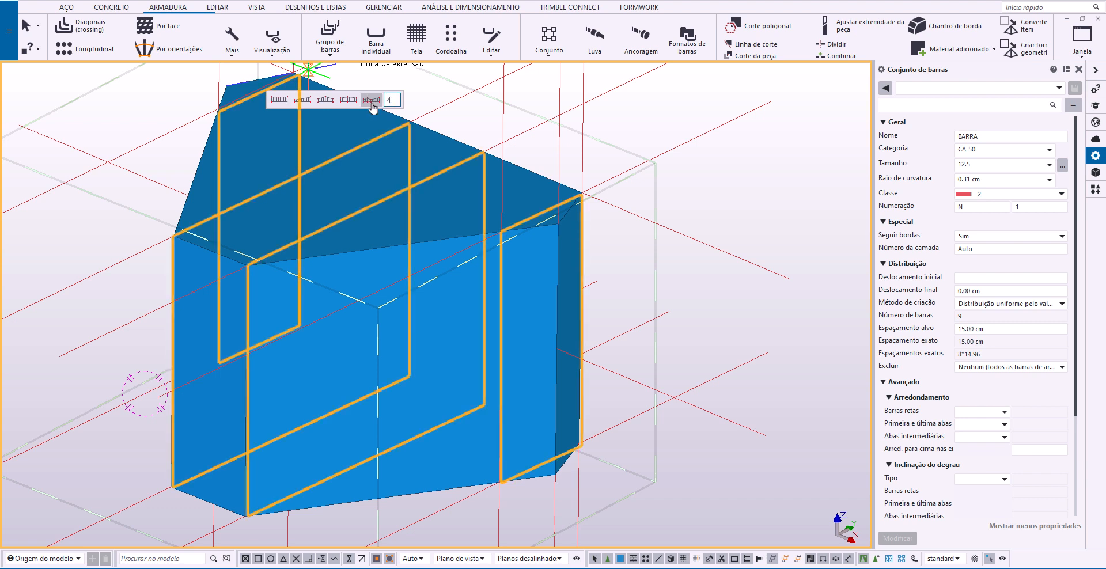
pyautogui.scroll(2, 611, 207)
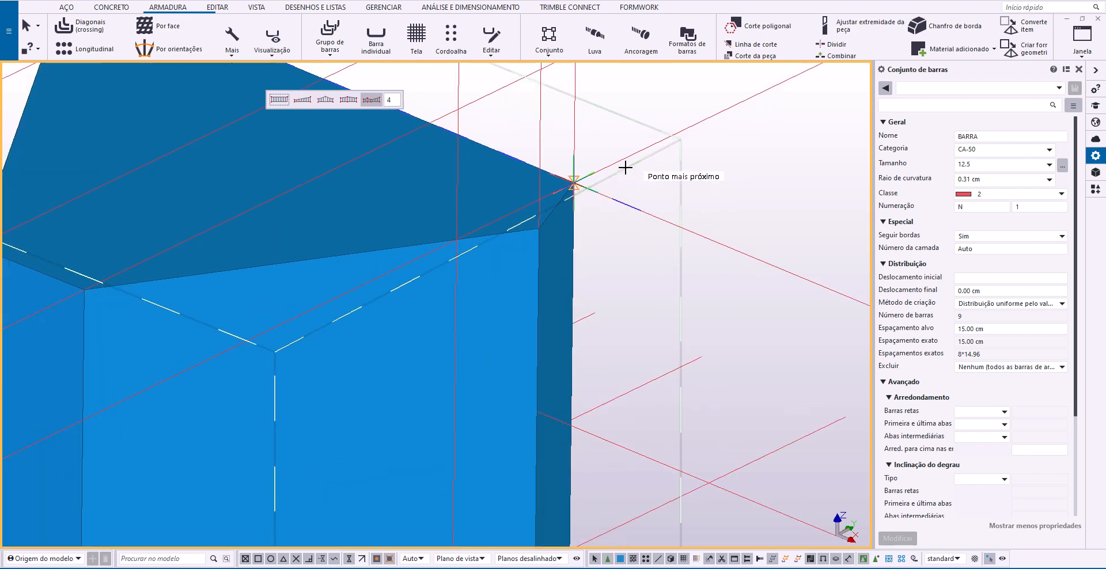
pyautogui.scroll(1, 556, 254)
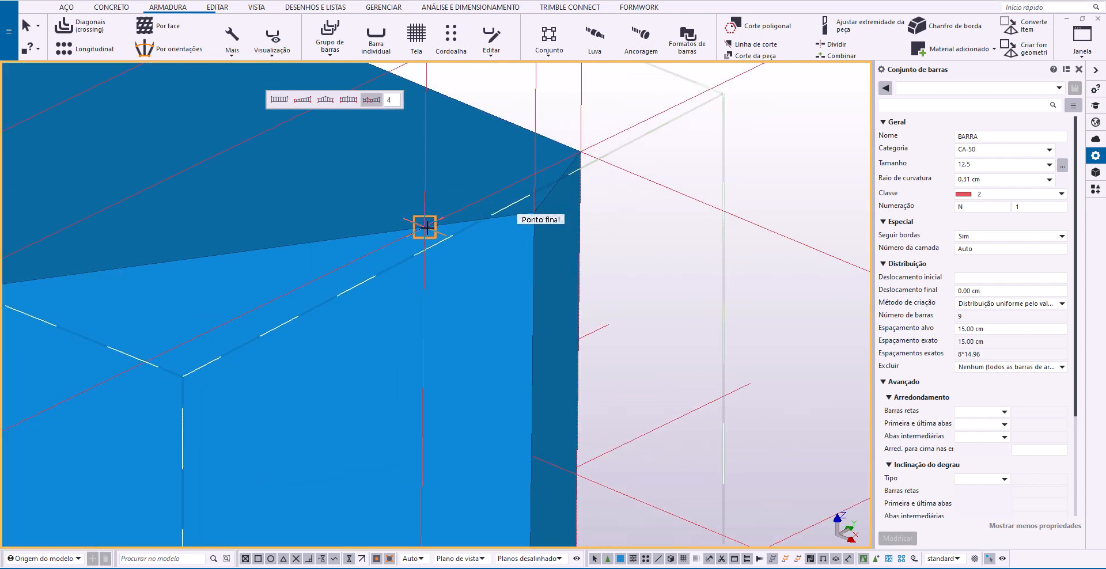
pyautogui.click(585, 149)
pyautogui.scroll(-3, 612, 252)
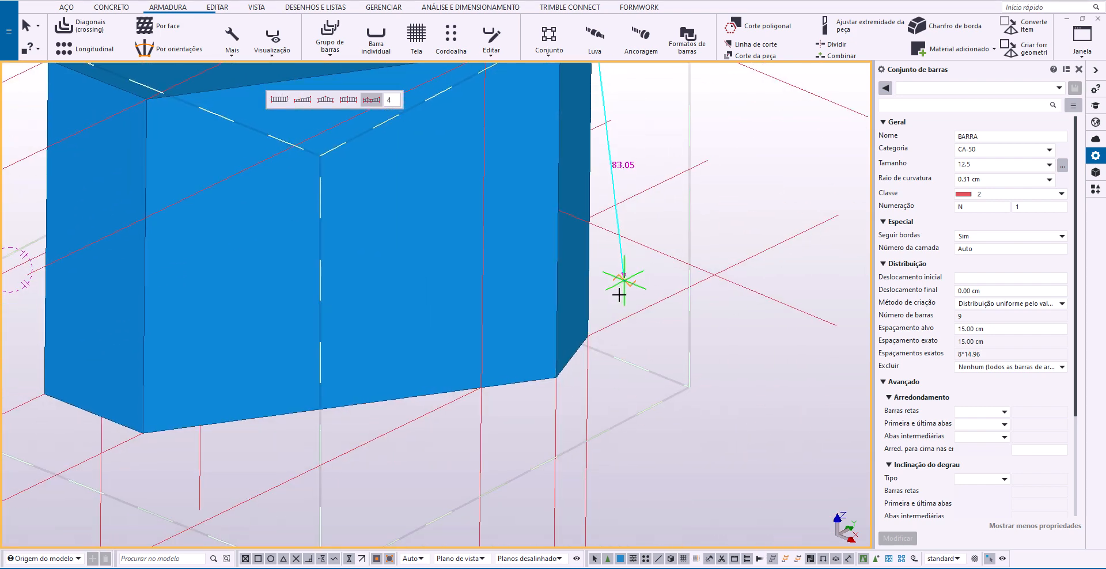
pyautogui.scroll(-3, 486, 440)
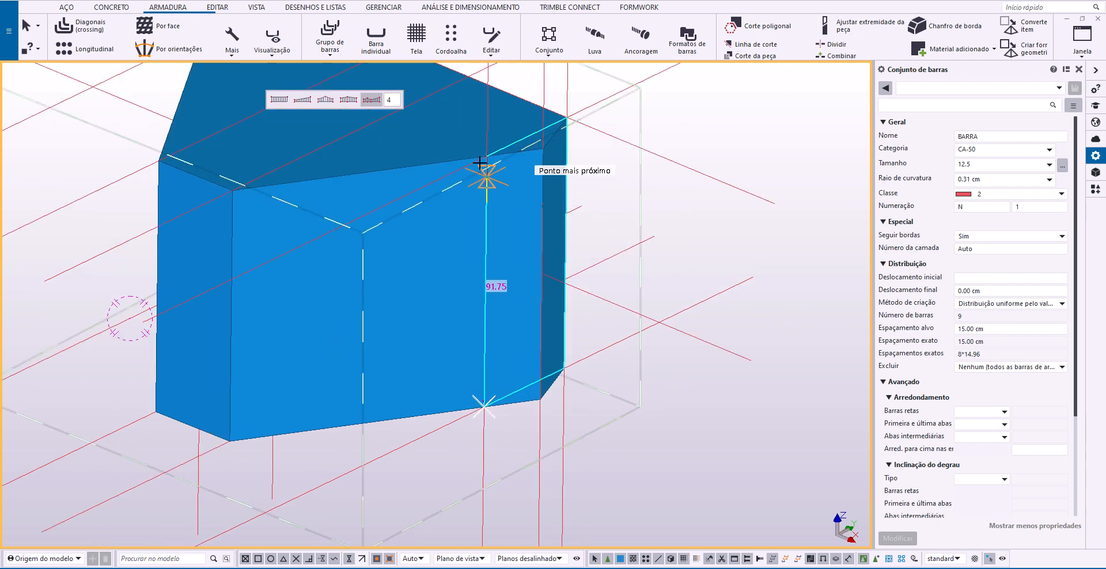
pyautogui.scroll(2, 485, 167)
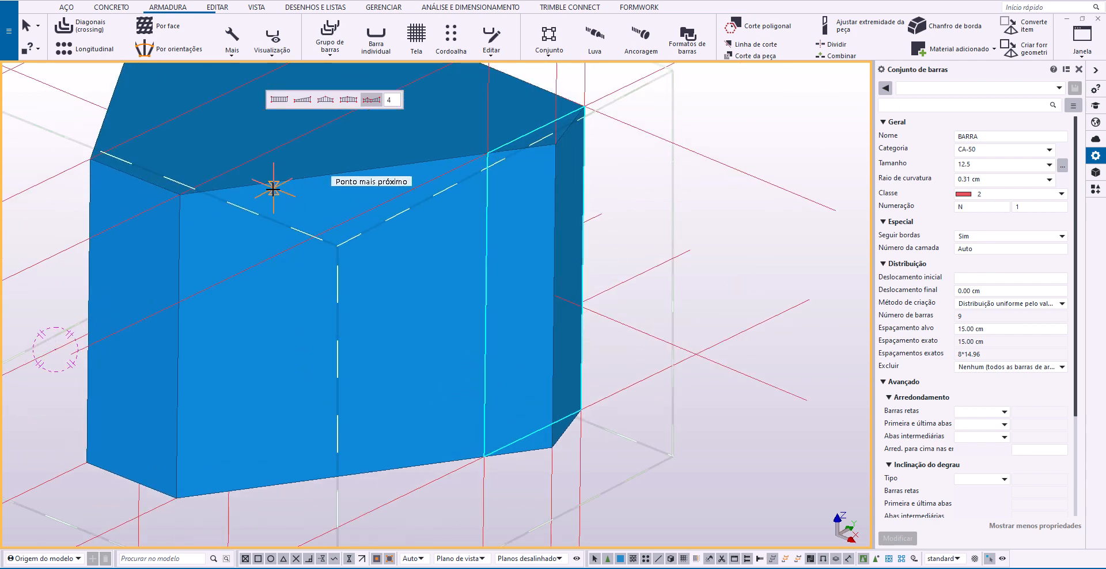
# Outline the second rectangular section from the corner between the slanted and short faces across to the long face.
pyautogui.scroll(-2, 183, 231)
pyautogui.scroll(2, 368, 124)
pyautogui.scroll(-2, 371, 130)
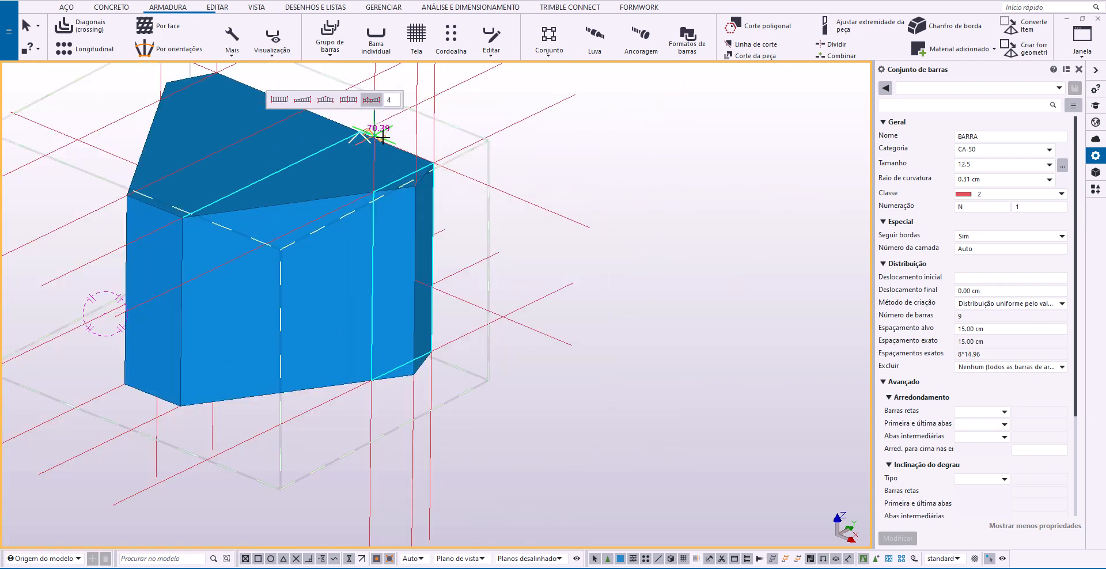
pyautogui.click(375, 135)
pyautogui.keyDown('ctrl'); pyautogui.moveTo(399, 202); pyautogui.dragTo(253, 236, button='middle'); pyautogui.keyUp('ctrl')
pyautogui.click(511, 343)
pyautogui.scroll(-2, 509, 344)
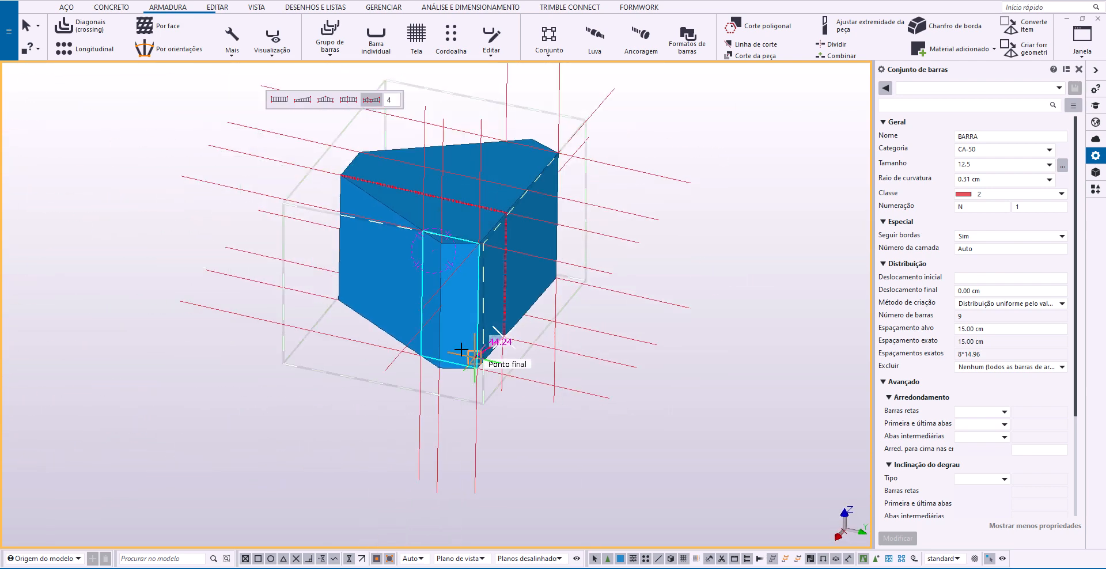
pyautogui.keyDown('ctrl'); pyautogui.moveTo(471, 353); pyautogui.dragTo(590, 371, button='middle'); pyautogui.keyUp('ctrl')
pyautogui.click(286, 392)
pyautogui.click(287, 272)
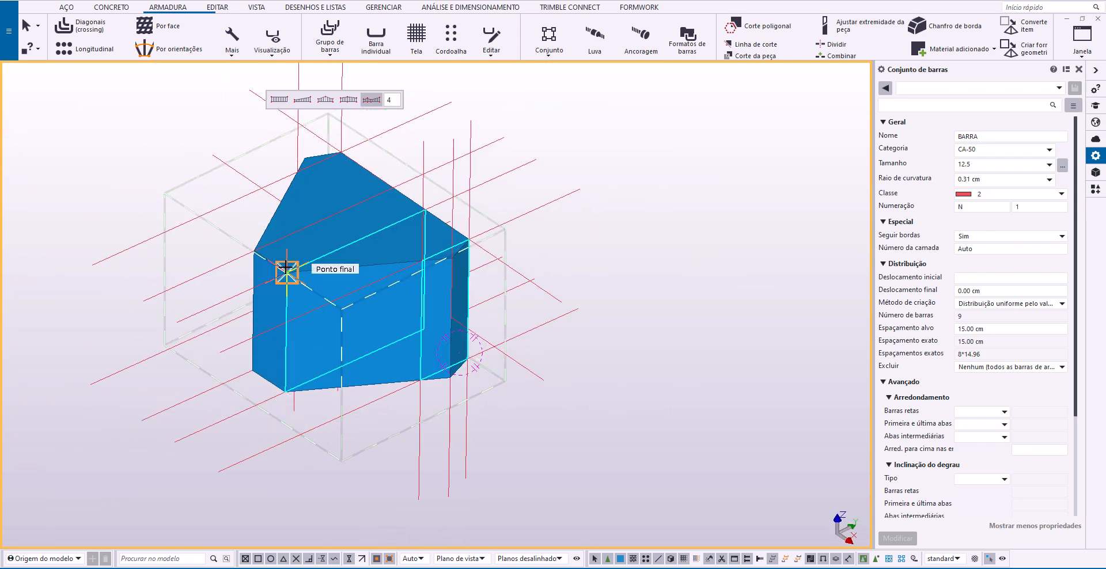
pyautogui.scroll(2, 265, 250)
pyautogui.middleClick(442, 311)
# Outline the third rectangular section from the short face's other corner across to the long face, over the block's full height.
pyautogui.scroll(2, 400, 317)
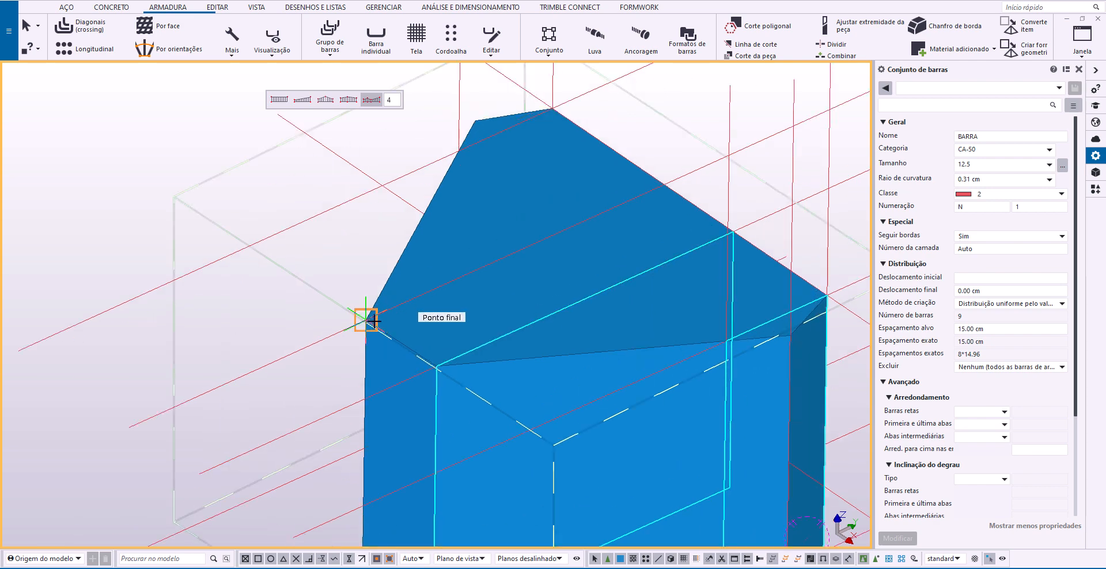
pyautogui.click(366, 319)
pyautogui.scroll(-2, 389, 317)
pyautogui.click(615, 208)
pyautogui.scroll(-2, 676, 269)
pyautogui.keyDown('ctrl'); pyautogui.moveTo(676, 269); pyautogui.dragTo(599, 277, button='middle'); pyautogui.keyUp('ctrl')
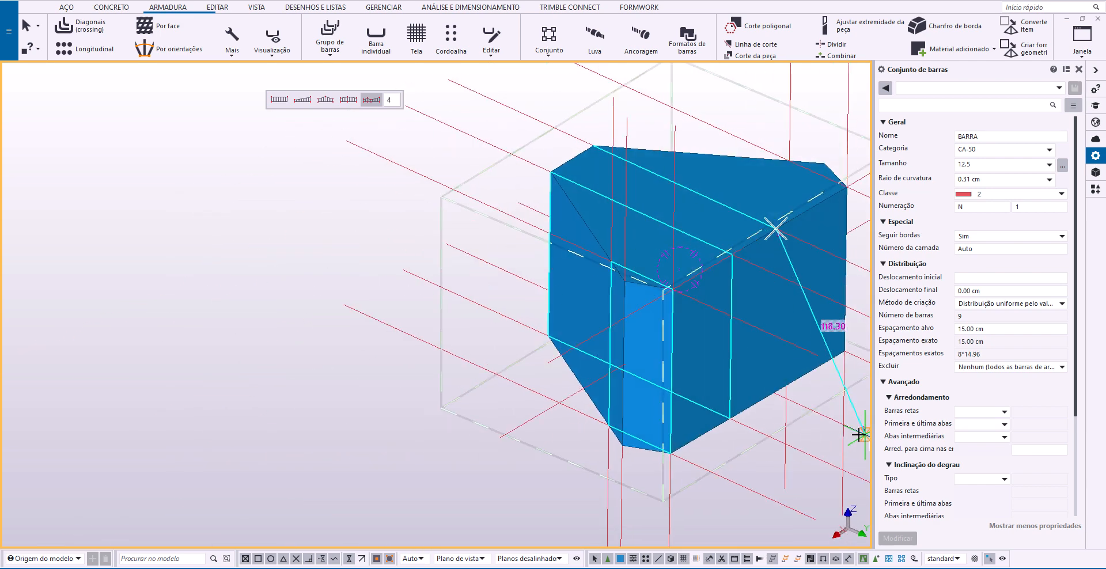
pyautogui.scroll(3, 787, 389)
pyautogui.scroll(-4, 768, 388)
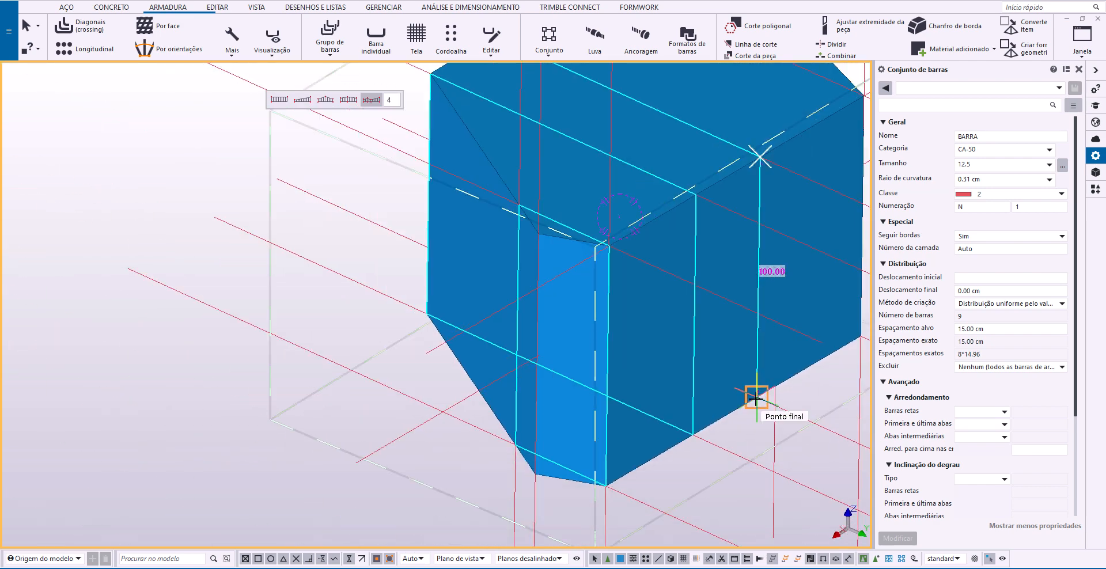
pyautogui.click(755, 398)
pyautogui.keyDown('ctrl'); pyautogui.moveTo(694, 390); pyautogui.dragTo(879, 406, button='middle'); pyautogui.keyUp('ctrl')
pyautogui.scroll(2, 447, 515)
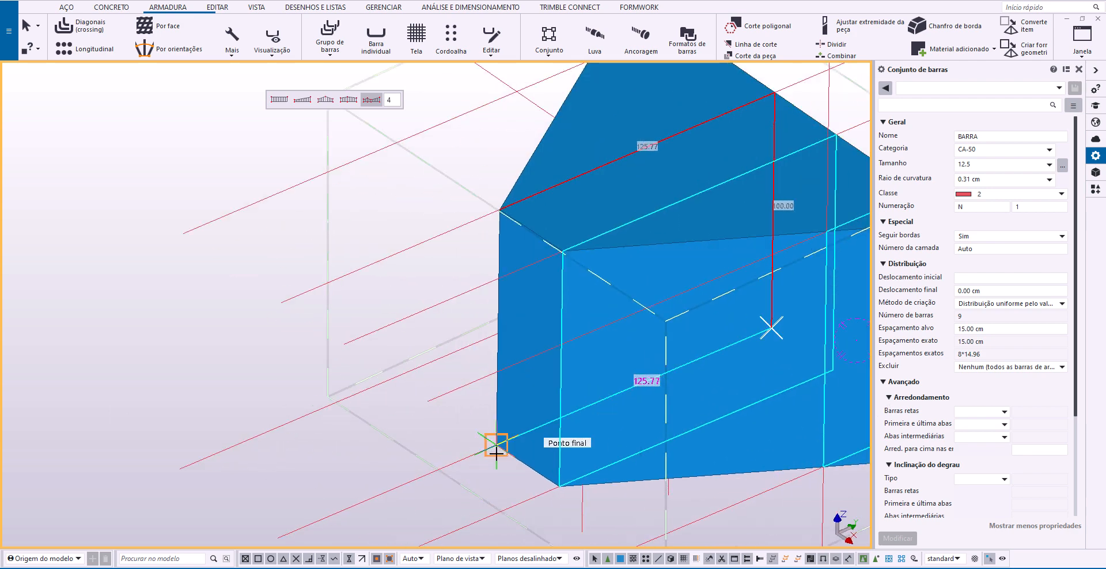
pyautogui.click(496, 446)
# Outline the fourth rectangular section at the long face's far corner along the vertical construction lines and create the rebar set.
pyautogui.scroll(-1, 499, 432)
pyautogui.scroll(2, 517, 257)
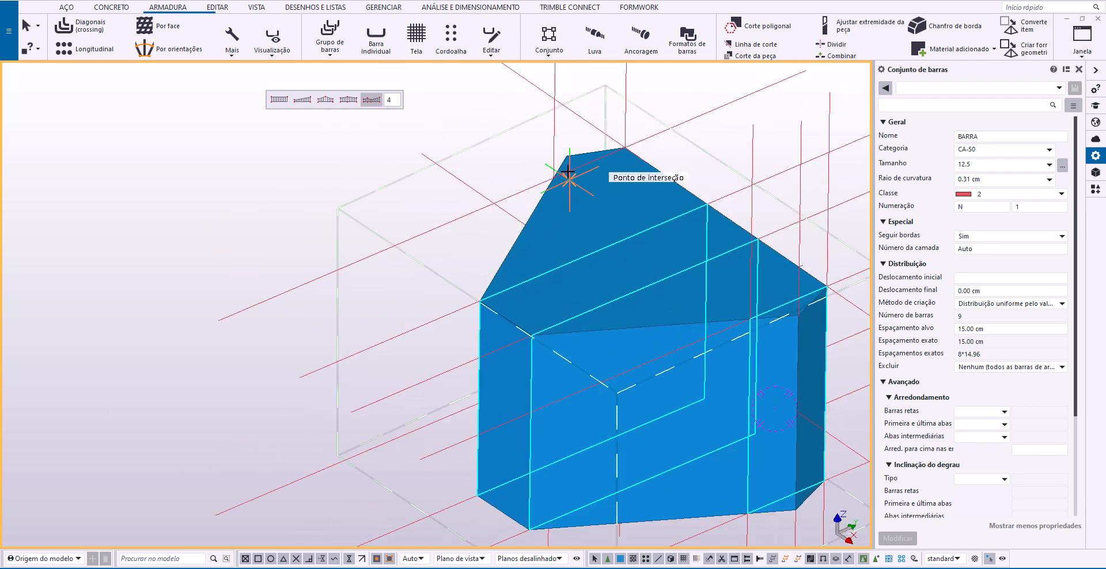
pyautogui.click(668, 139)
pyautogui.scroll(-2, 665, 173)
pyautogui.keyDown('ctrl'); pyautogui.moveTo(682, 236); pyautogui.dragTo(663, 173, button='middle'); pyautogui.keyUp('ctrl')
pyautogui.scroll(2, 741, 217)
pyautogui.click(742, 218)
pyautogui.scroll(-3, 735, 289)
pyautogui.keyDown('ctrl'); pyautogui.moveTo(712, 310); pyautogui.dragTo(627, 270, button='middle'); pyautogui.keyUp('ctrl')
pyautogui.scroll(2, 501, 345)
pyautogui.scroll(1, 500, 344)
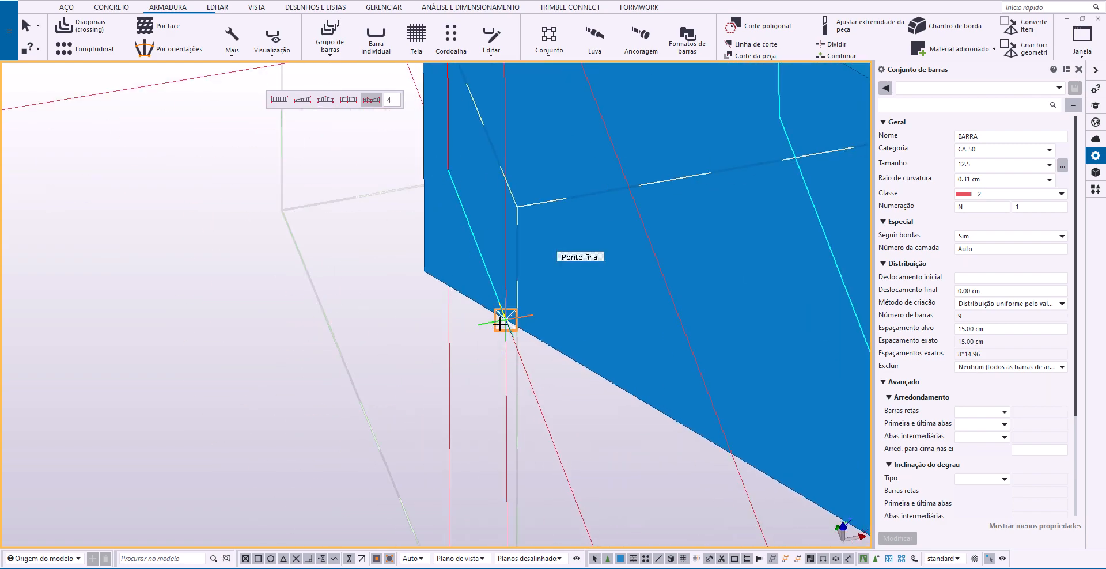
pyautogui.scroll(-3, 512, 340)
pyautogui.moveTo(526, 365); pyautogui.dragTo(530, 464, button='middle')
pyautogui.click(513, 207)
pyautogui.keyDown('ctrl'); pyautogui.moveTo(514, 207); pyautogui.dragTo(598, 368, button='middle'); pyautogui.keyUp('ctrl')
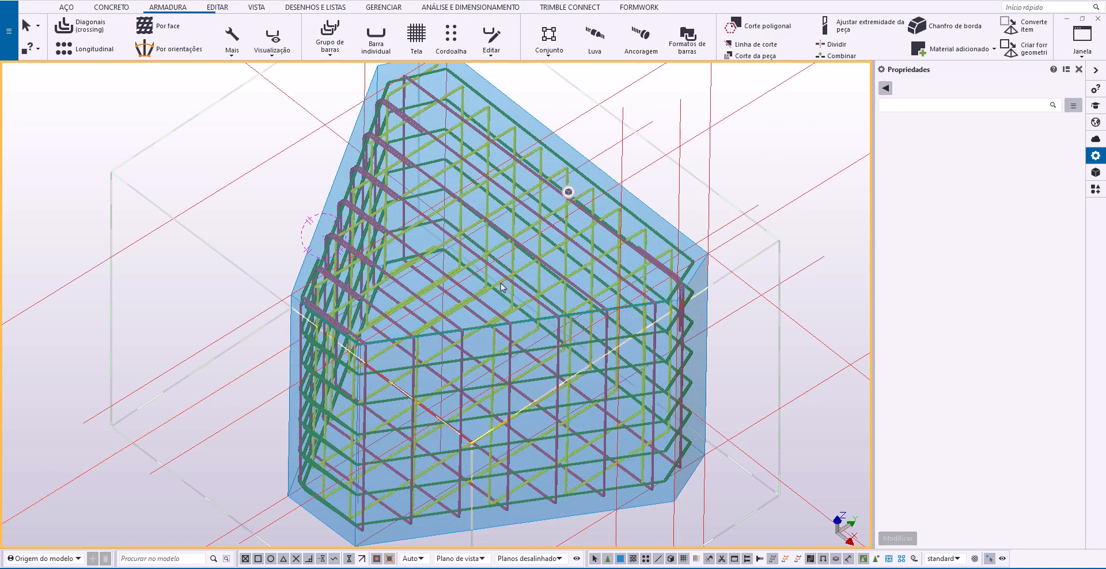
# Change the class of the four-section point-input rebar set to 4.
pyautogui.scroll(1, 570, 360)
pyautogui.moveTo(570, 360); pyautogui.dragTo(546, 341, button='middle')
pyautogui.scroll(3, 556, 297)
pyautogui.moveTo(565, 268); pyautogui.dragTo(543, 286, button='middle')
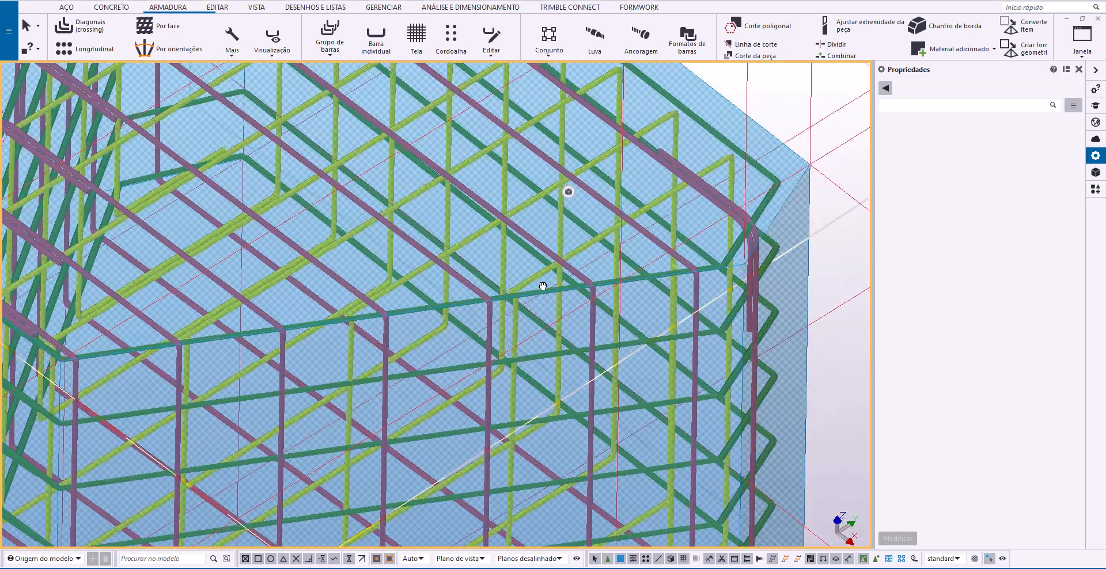
pyautogui.scroll(-3, 543, 287)
pyautogui.scroll(3, 606, 218)
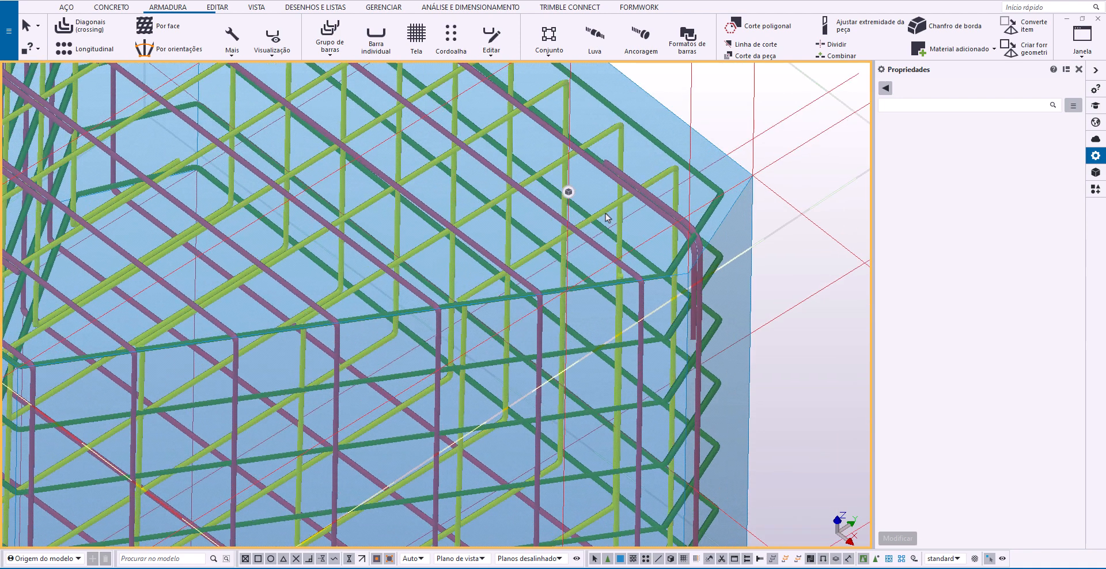
pyautogui.click(605, 218)
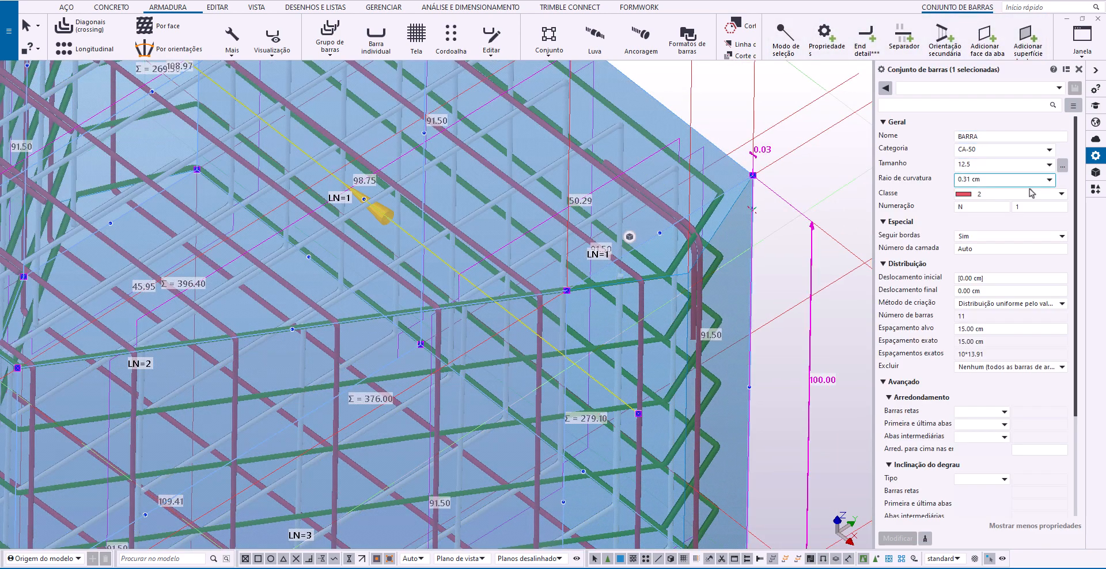
pyautogui.click(1060, 195)
pyautogui.click(999, 250)
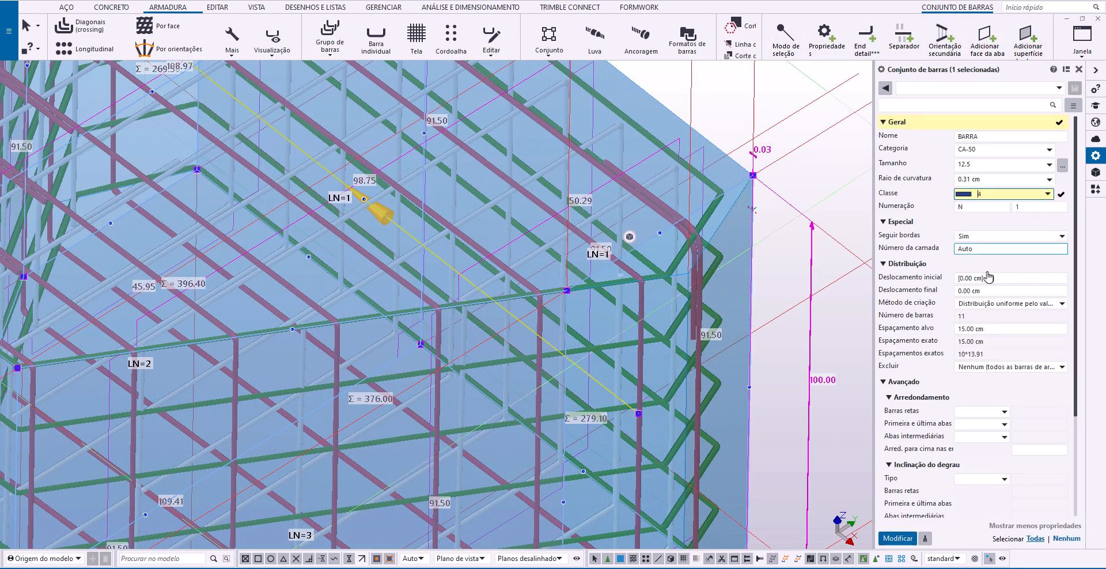
pyautogui.click(811, 172)
# Move the class 4 rebar set to the block's outermost reinforcement layer and deselect it.
pyautogui.scroll(3, 598, 237)
pyautogui.click(494, 269)
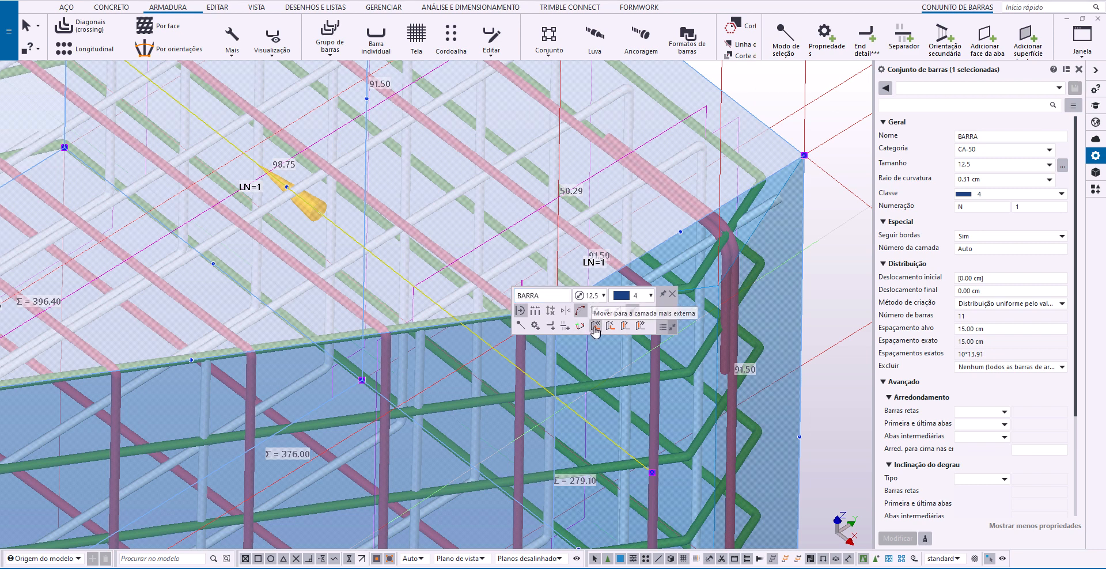
pyautogui.click(596, 326)
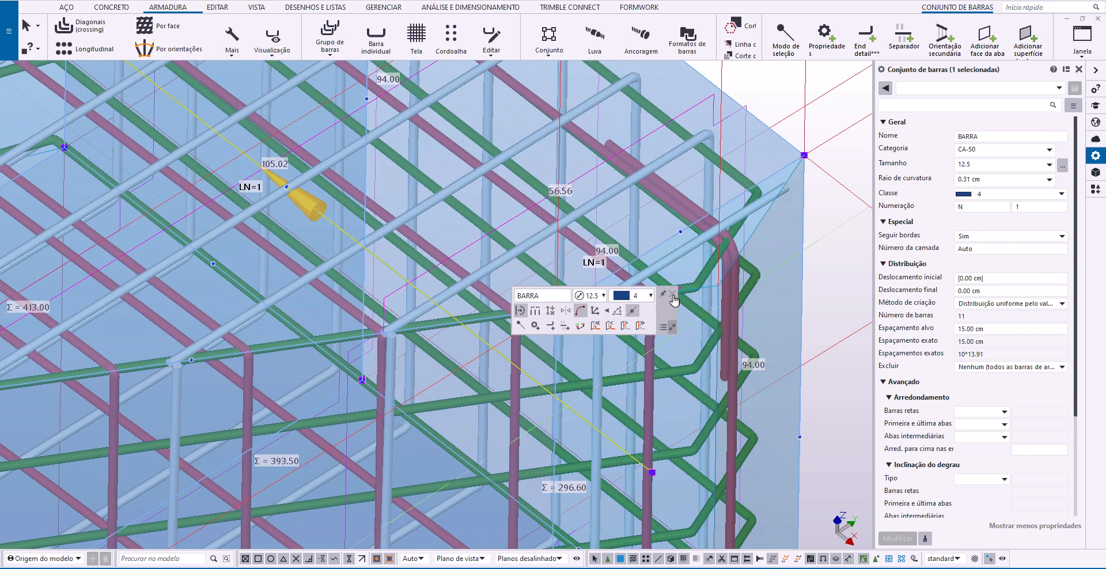
pyautogui.click(672, 294)
pyautogui.scroll(-2, 558, 259)
pyautogui.scroll(-3, 545, 206)
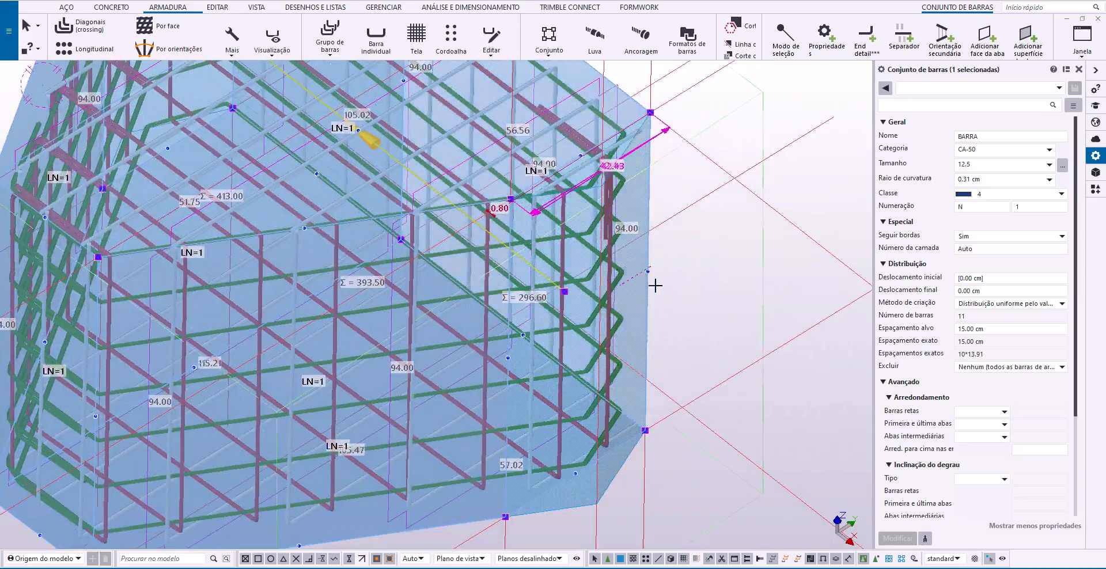
pyautogui.click(665, 331)
# Set both the start and end offsets of the class 4 rebar set's distribution to 3 cm.
pyautogui.scroll(4, 651, 291)
pyautogui.scroll(4, 669, 142)
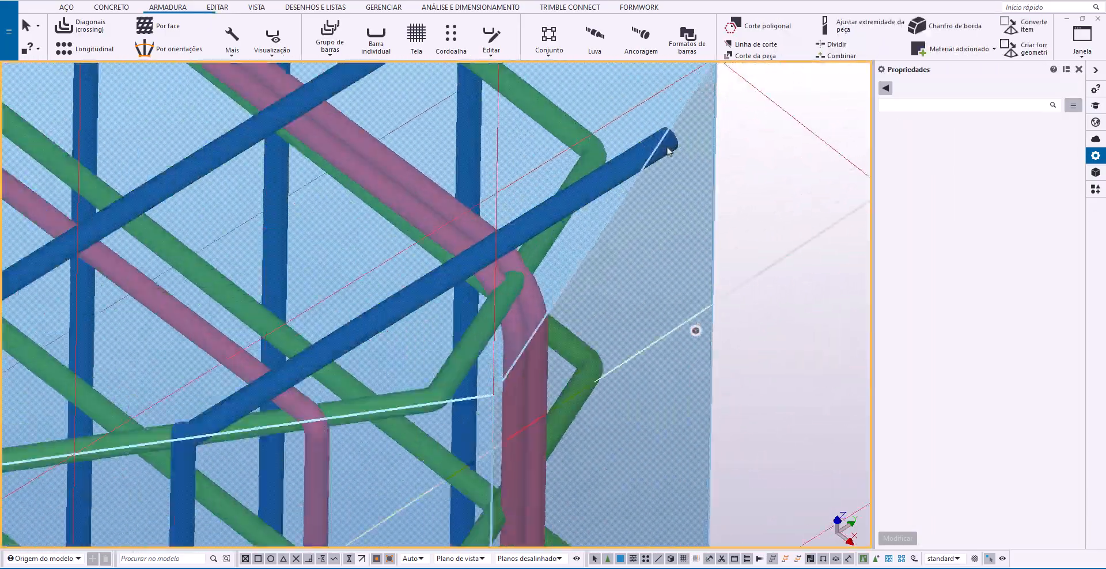
pyautogui.scroll(-3, 580, 141)
pyautogui.keyDown('ctrl'); pyautogui.moveTo(534, 277); pyautogui.dragTo(417, 252, button='middle'); pyautogui.keyUp('ctrl')
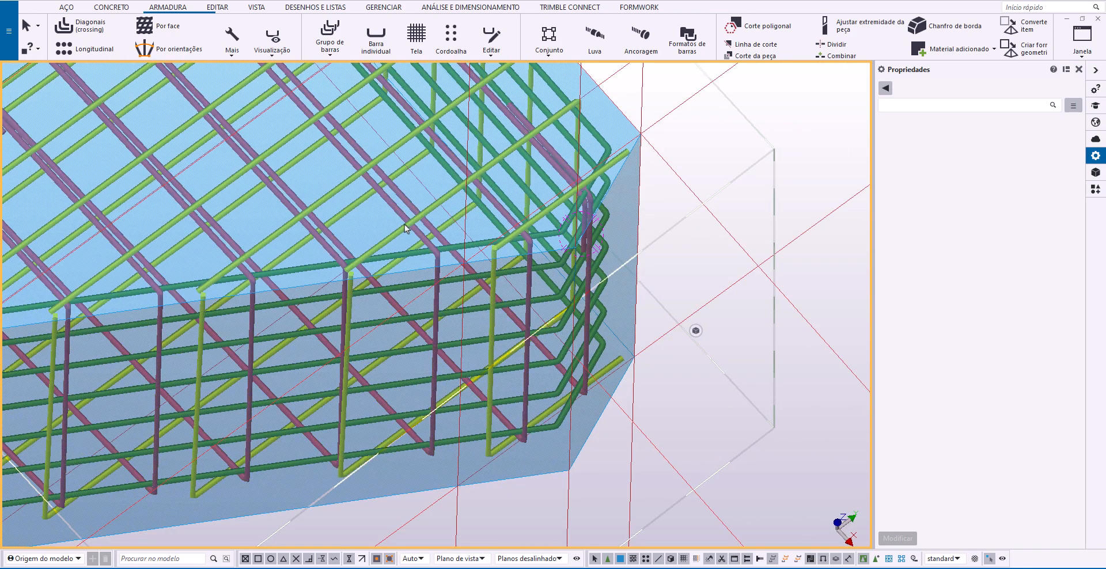
pyautogui.click(438, 230)
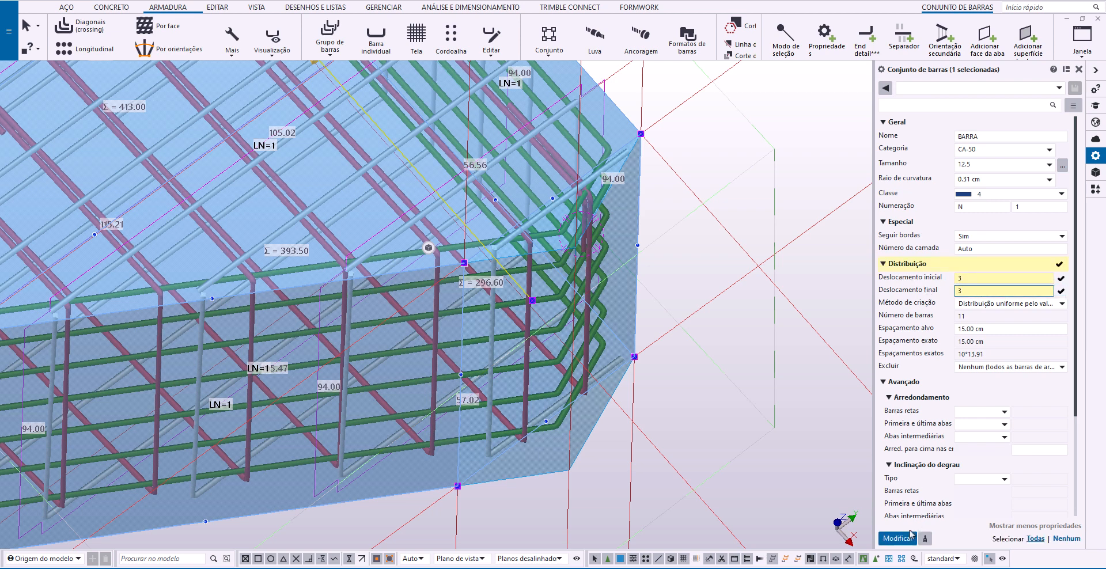
pyautogui.click(896, 539)
# Examine the class 4 rebar set's bar distribution at the chamfer and around the whole block.
pyautogui.scroll(4, 575, 188)
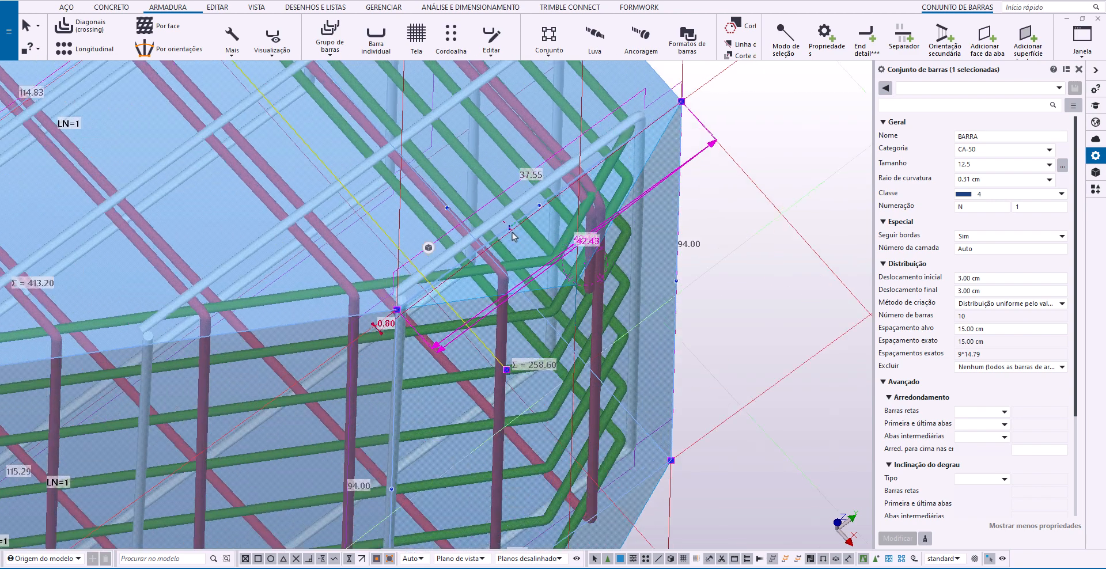
pyautogui.scroll(-7, 466, 249)
pyautogui.scroll(-1, 275, 312)
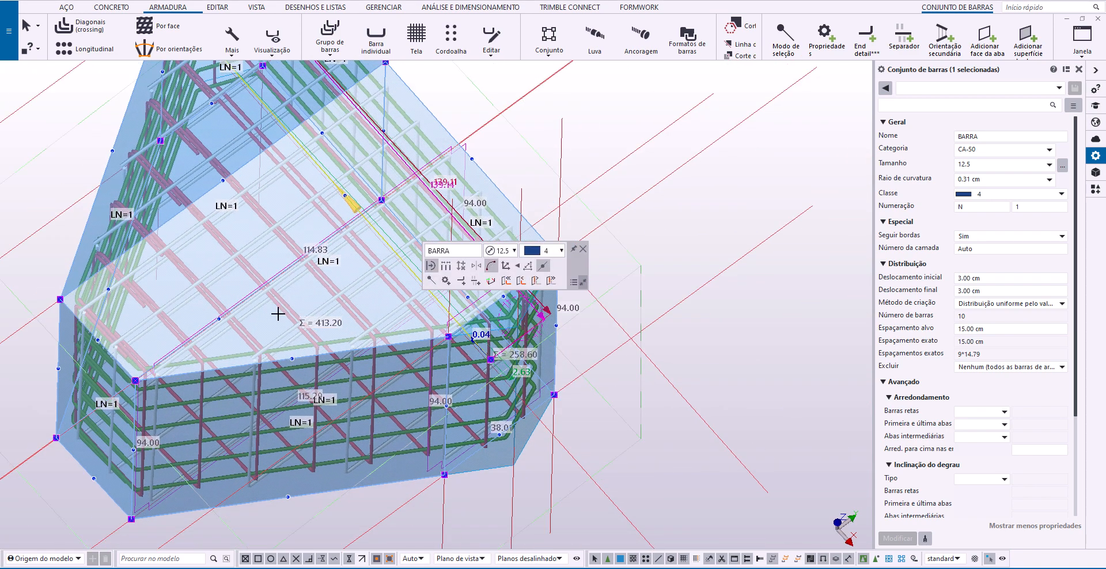
pyautogui.moveTo(287, 336); pyautogui.dragTo(303, 377, button='middle')
pyautogui.scroll(-1, 303, 378)
pyautogui.rightClick(691, 268)
pyautogui.click(705, 275)
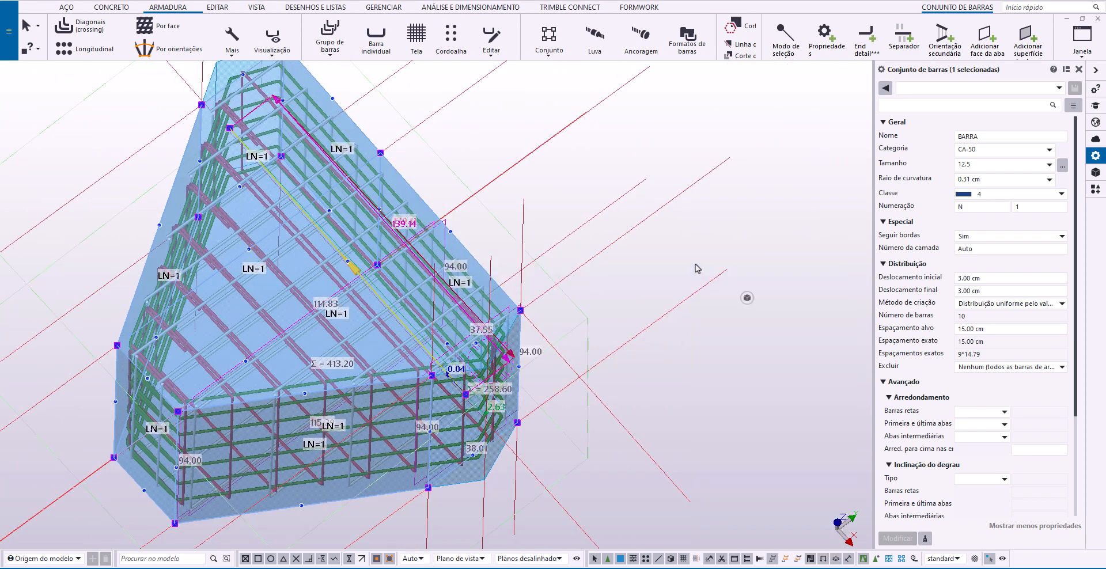
pyautogui.moveTo(399, 397); pyautogui.dragTo(479, 282, button='middle')
pyautogui.scroll(3, 468, 159)
pyautogui.moveTo(403, 220); pyautogui.dragTo(504, 384, button='middle')
pyautogui.scroll(-2, 250, 331)
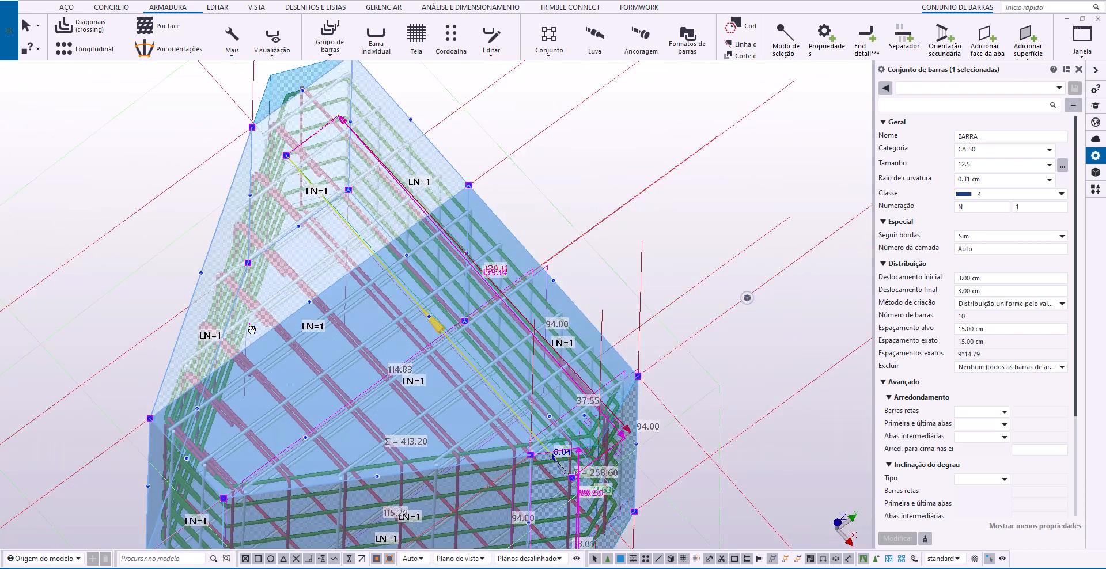
pyautogui.moveTo(364, 317); pyautogui.dragTo(386, 193, button='middle')
pyautogui.scroll(3, 521, 301)
pyautogui.scroll(-6, 484, 271)
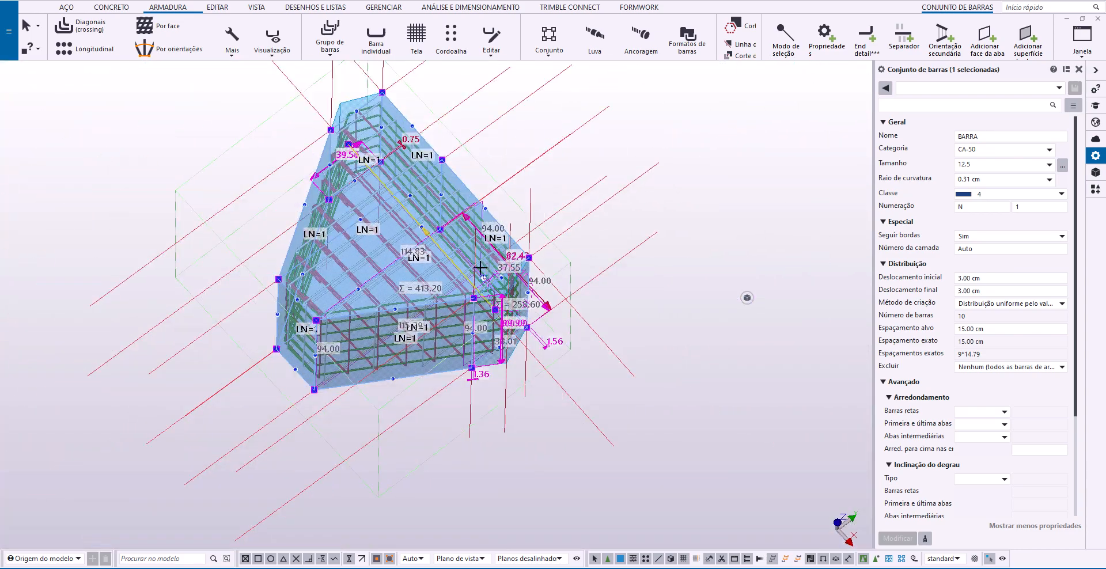
# Delete the red construction lines passing through the block.
pyautogui.keyDown('ctrl'); pyautogui.moveTo(479, 270); pyautogui.dragTo(601, 365, button='middle'); pyautogui.keyUp('ctrl')
pyautogui.scroll(-2, 583, 144)
pyautogui.moveTo(584, 141); pyautogui.dragTo(444, 134)
pyautogui.scroll(3, 548, 101)
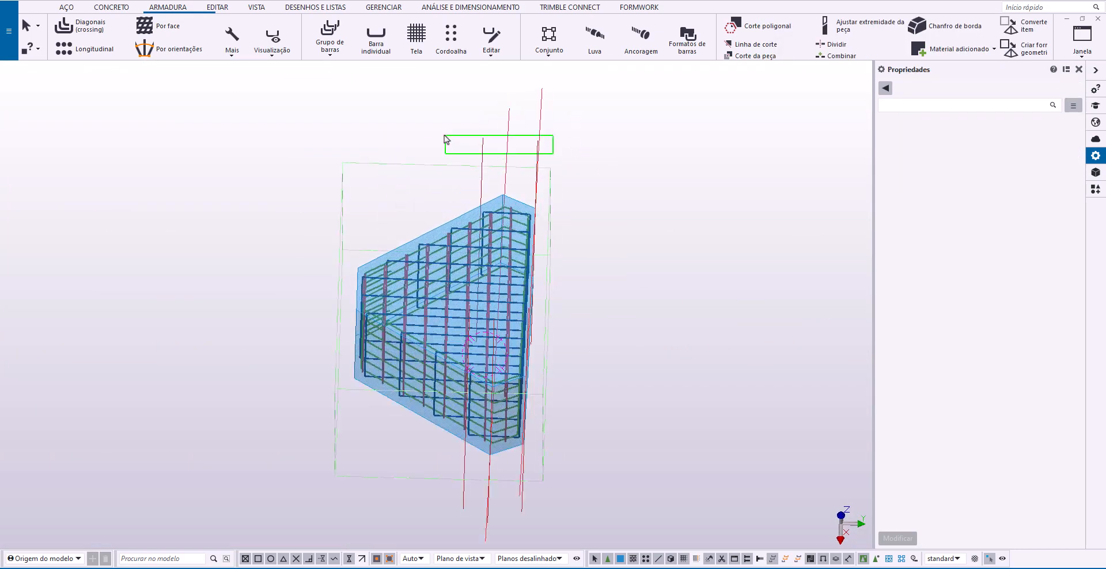
pyautogui.scroll(-2, 445, 136)
pyautogui.scroll(5, 434, 279)
pyautogui.moveTo(615, 542); pyautogui.dragTo(631, 448, button='middle')
pyautogui.scroll(-1, 631, 448)
pyautogui.scroll(1, 652, 501)
pyautogui.moveTo(651, 500); pyautogui.dragTo(465, 458)
pyautogui.press('Delete')
pyautogui.scroll(-3, 465, 457)
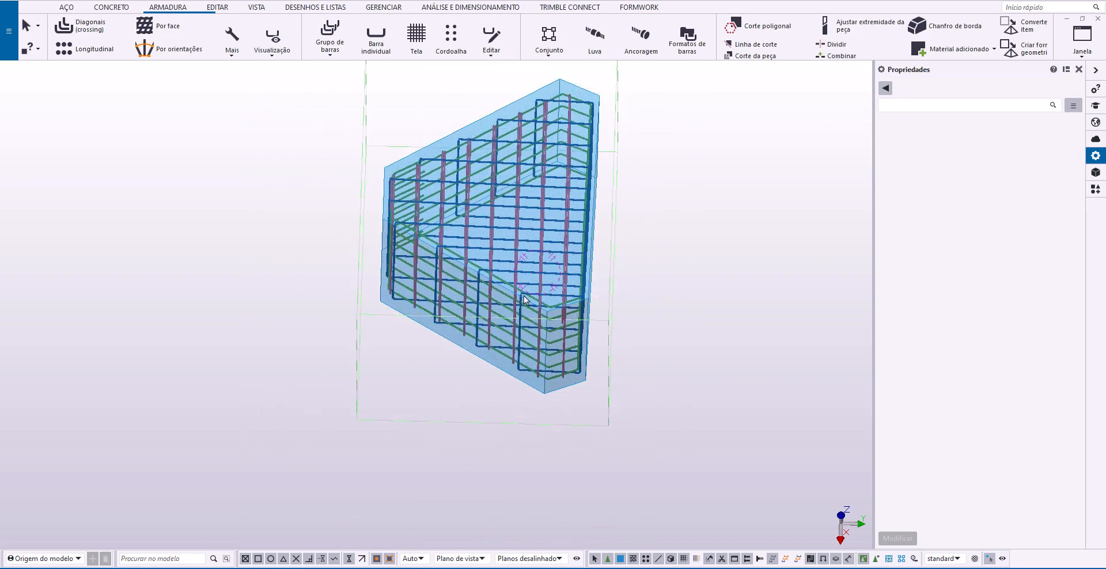
# Add an end detail modifier with a 90° custom hook, 20 cm long, to the class 4 rebar set beside a chamfered corner.
pyautogui.scroll(8, 521, 268)
pyautogui.keyDown('ctrl'); pyautogui.moveTo(521, 269); pyautogui.dragTo(671, 317, button='middle'); pyautogui.keyUp('ctrl')
pyautogui.scroll(5, 651, 266)
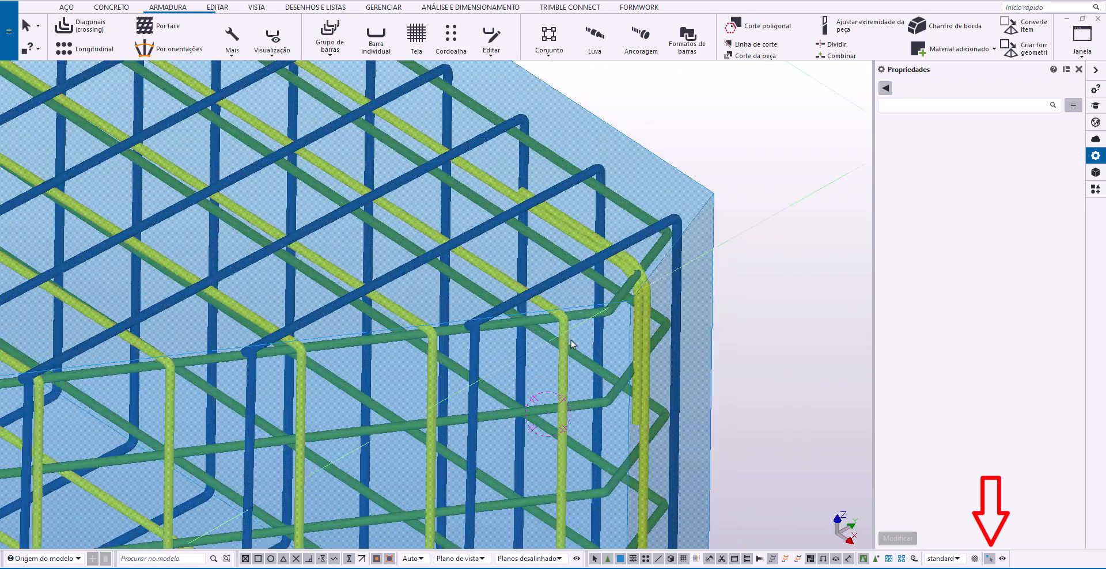
pyautogui.click(645, 254)
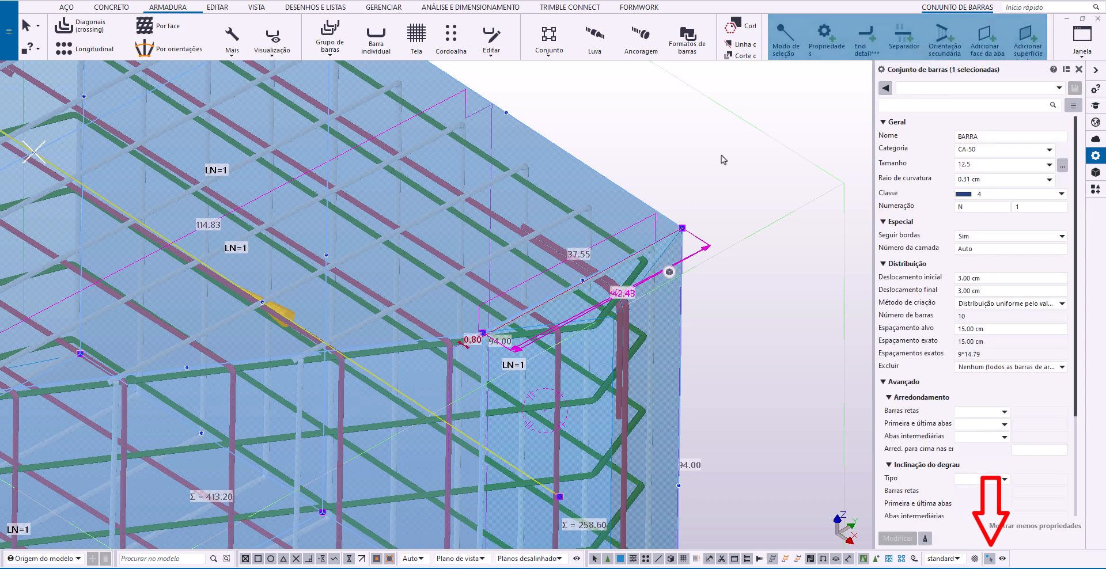
pyautogui.click(869, 35)
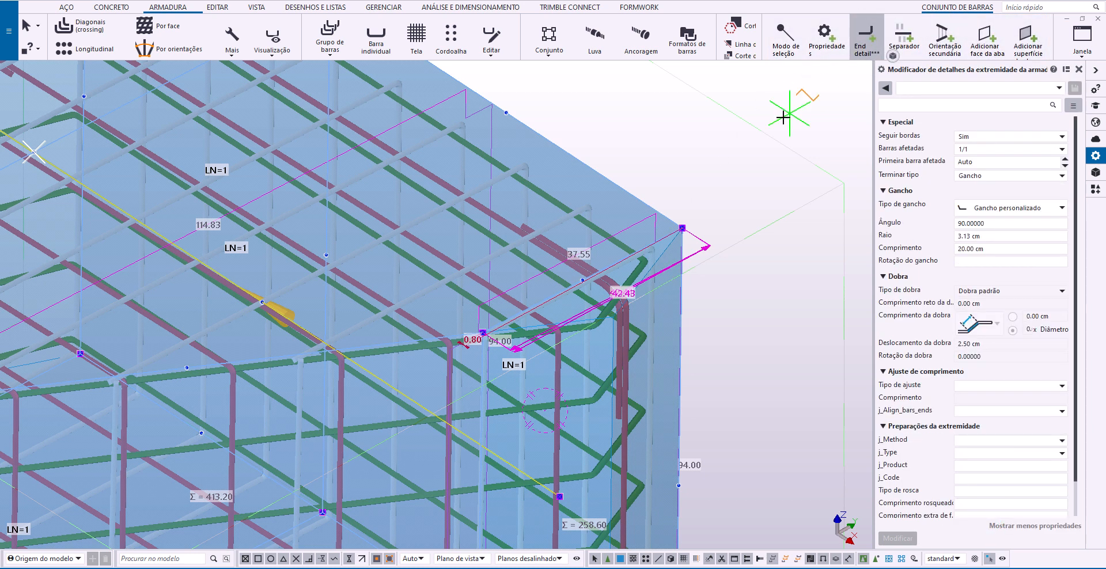
pyautogui.scroll(-2, 783, 112)
pyautogui.scroll(-4, 730, 113)
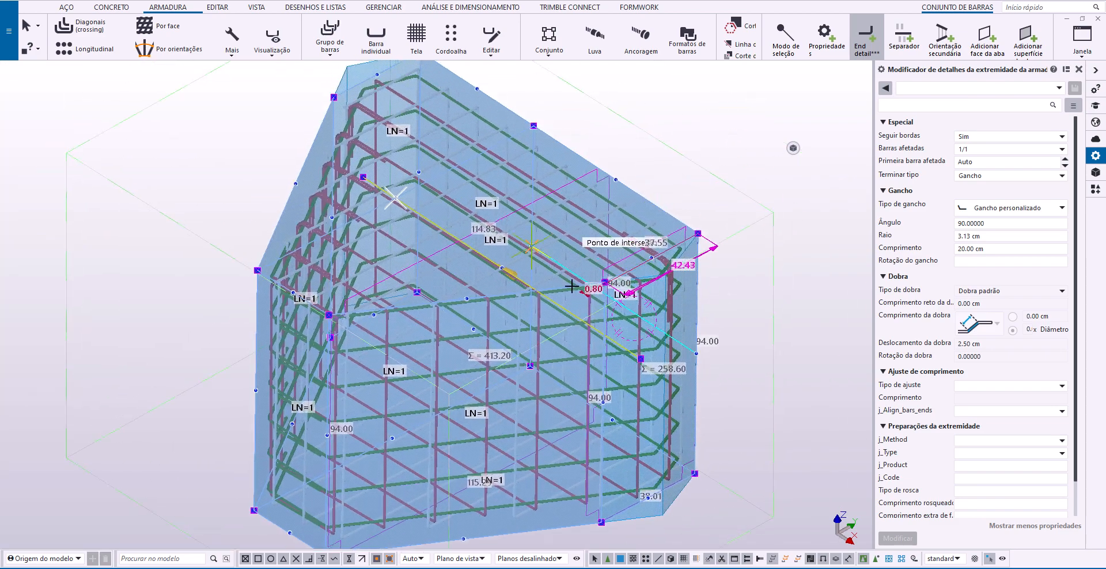
pyautogui.scroll(-1, 572, 277)
pyautogui.keyDown('ctrl'); pyautogui.moveTo(595, 261); pyautogui.dragTo(550, 253, button='middle'); pyautogui.keyUp('ctrl')
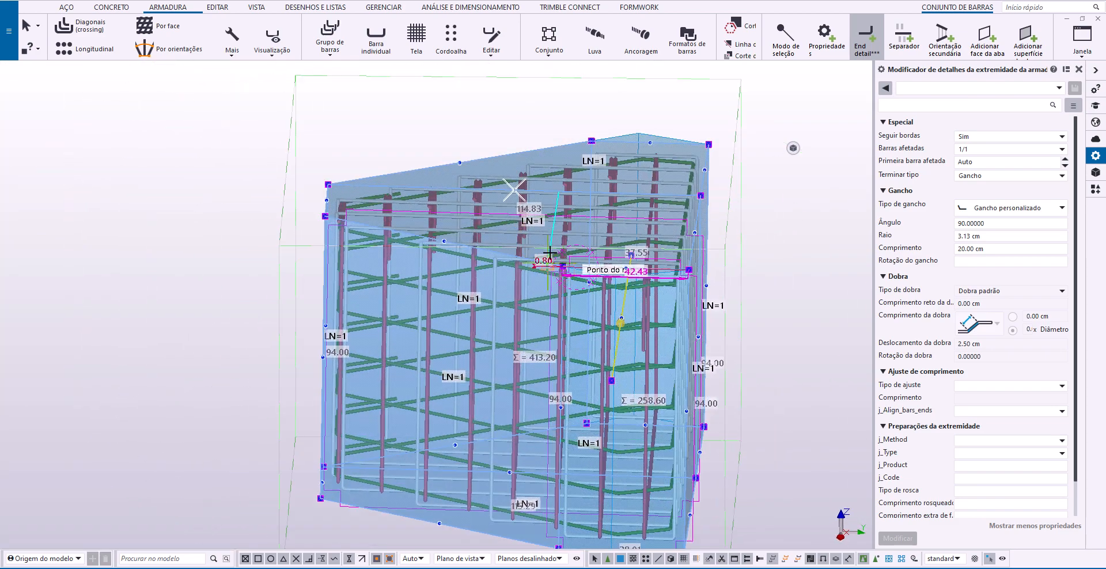
pyautogui.scroll(2, 599, 231)
pyautogui.keyDown('ctrl'); pyautogui.moveTo(632, 133); pyautogui.dragTo(613, 210, button='middle'); pyautogui.keyUp('ctrl')
pyautogui.scroll(-1, 606, 248)
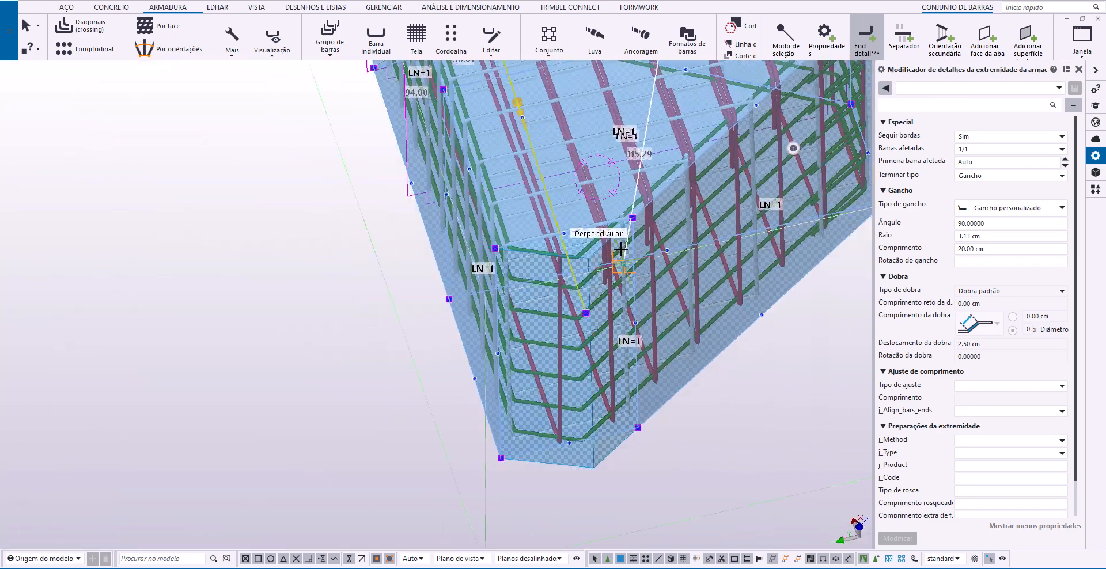
pyautogui.moveTo(588, 262); pyautogui.dragTo(527, 427, button='middle')
pyautogui.click(532, 394)
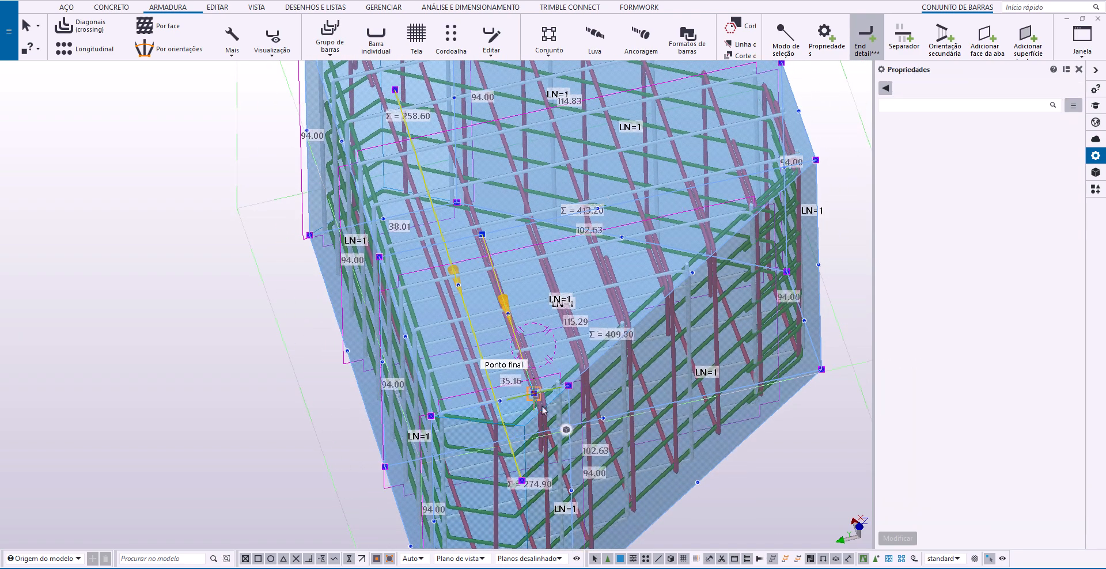
# Add further 90° hook end detail modifiers to the class 4 set beside the chamfer and at the opposite vertical corner.
pyautogui.scroll(-2, 606, 242)
pyautogui.scroll(5, 524, 118)
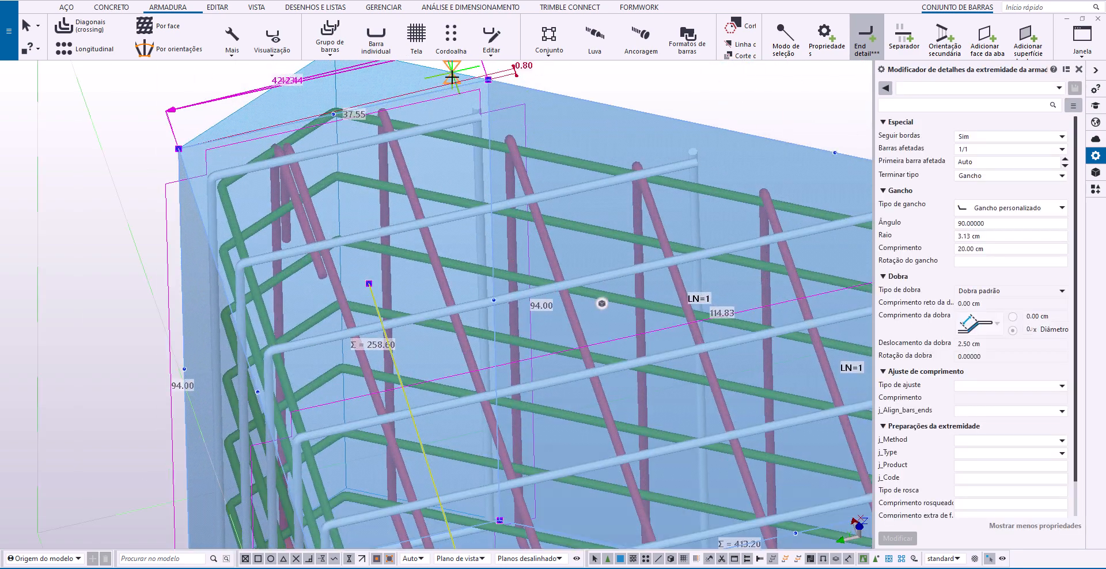
pyautogui.scroll(-4, 478, 219)
pyautogui.keyDown('ctrl'); pyautogui.moveTo(548, 156); pyautogui.dragTo(242, 173, button='middle'); pyautogui.keyUp('ctrl')
pyautogui.scroll(-1, 248, 253)
pyautogui.scroll(4, 215, 116)
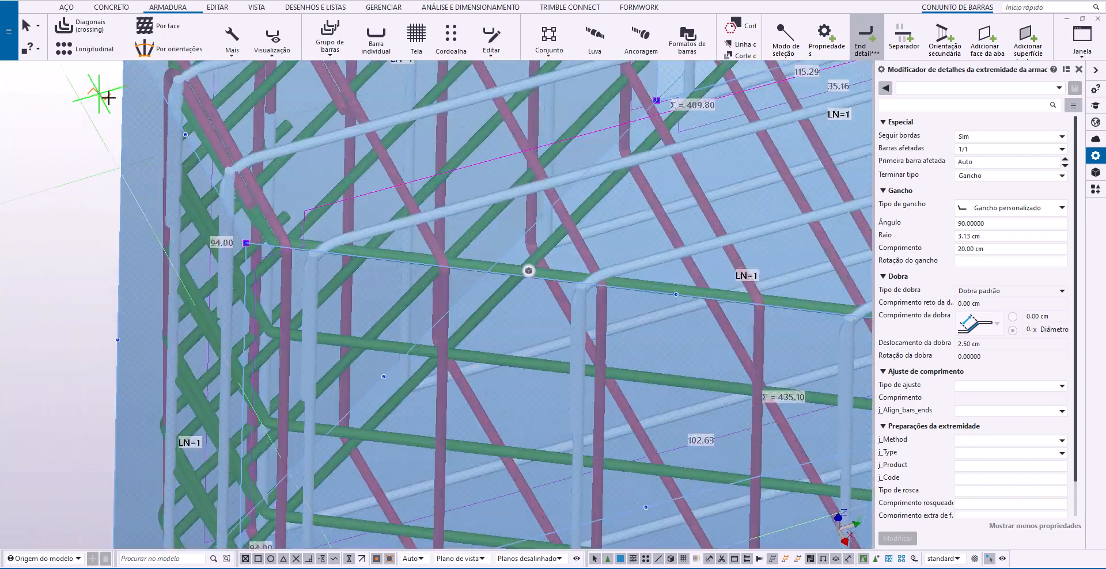
pyautogui.scroll(-4, 110, 237)
pyautogui.scroll(3, 484, 305)
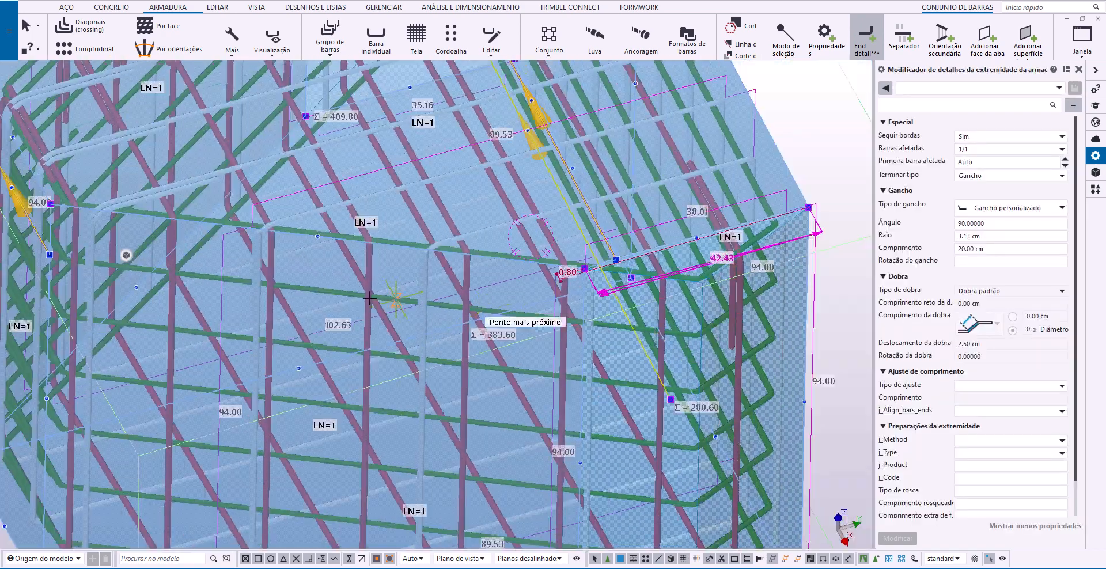
# Add a 90° hook end detail modifier at the class 4 bars' ends within the face next to the chamfer.
pyautogui.moveTo(317, 263); pyautogui.dragTo(427, 304, button='middle')
pyautogui.scroll(3, 392, 281)
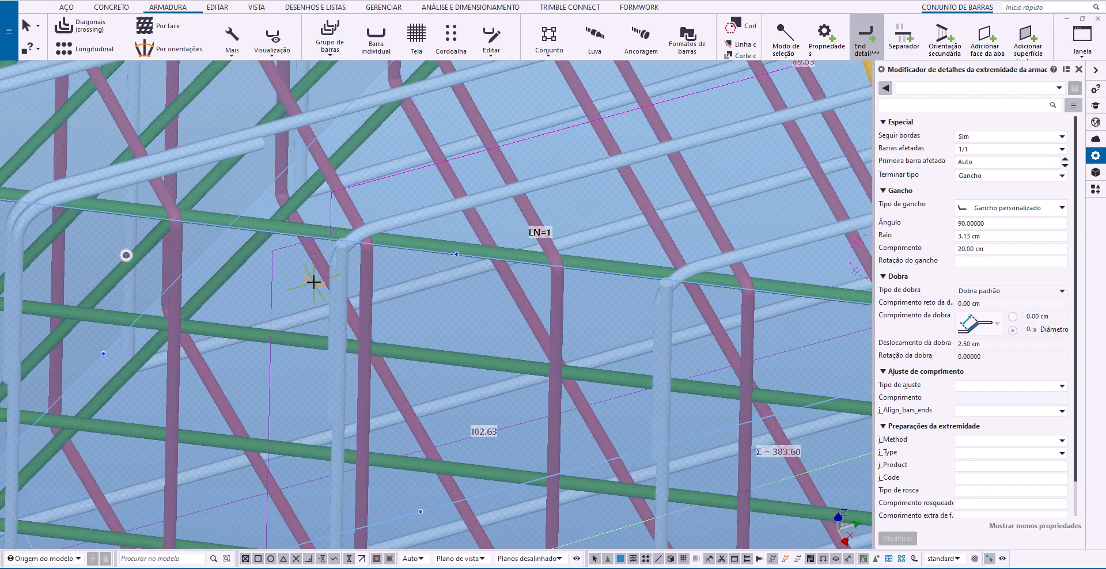
pyautogui.scroll(-3, 313, 271)
pyautogui.scroll(-4, 307, 282)
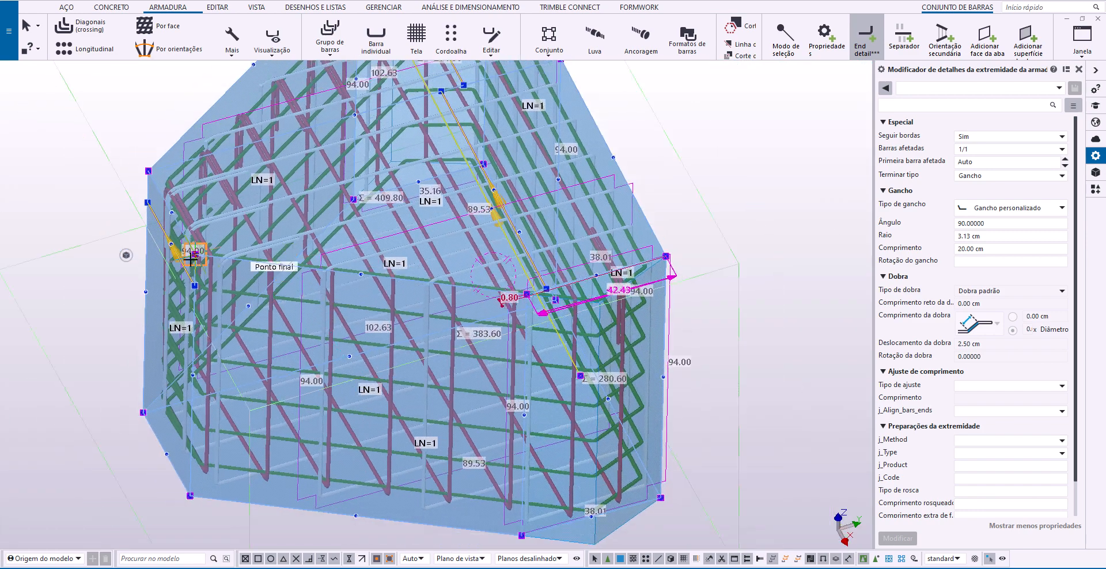
pyautogui.scroll(2, 302, 299)
pyautogui.scroll(1, 304, 292)
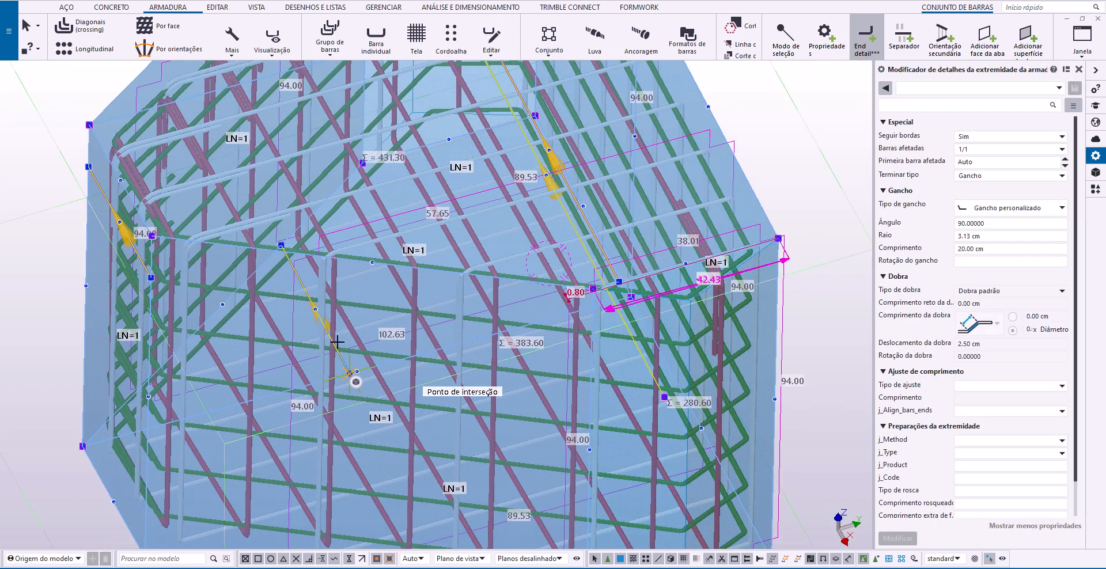
# Pick a point for another 90° hook end detail modifier on the class 4 bars beside the chamfer's vertical edge.
pyautogui.scroll(-1, 268, 306)
pyautogui.scroll(2, 526, 250)
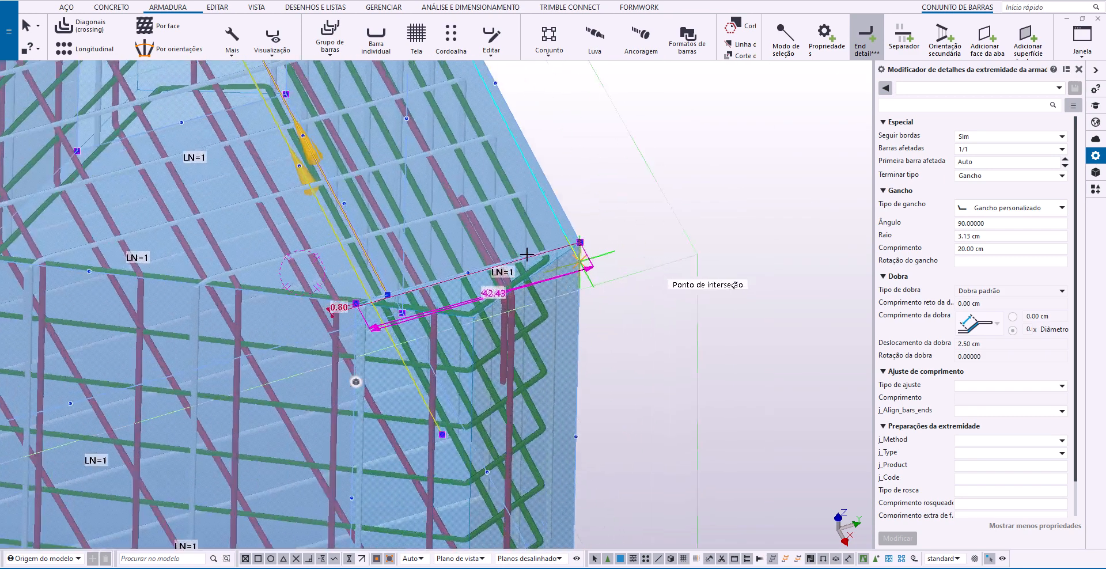
pyautogui.scroll(-2, 470, 304)
pyautogui.scroll(4, 454, 199)
pyautogui.scroll(-2, 413, 234)
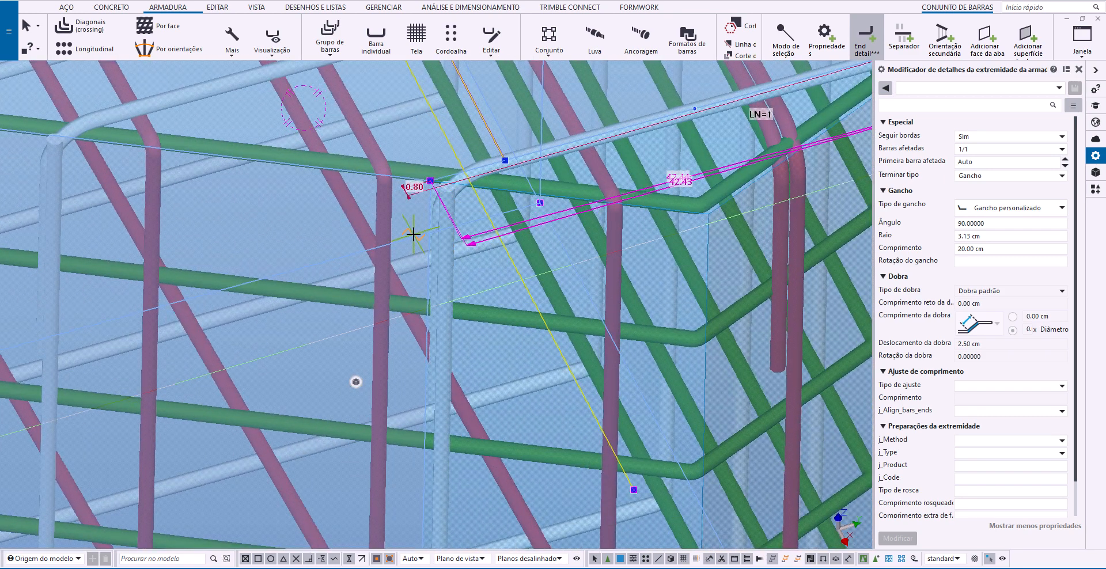
pyautogui.click(421, 244)
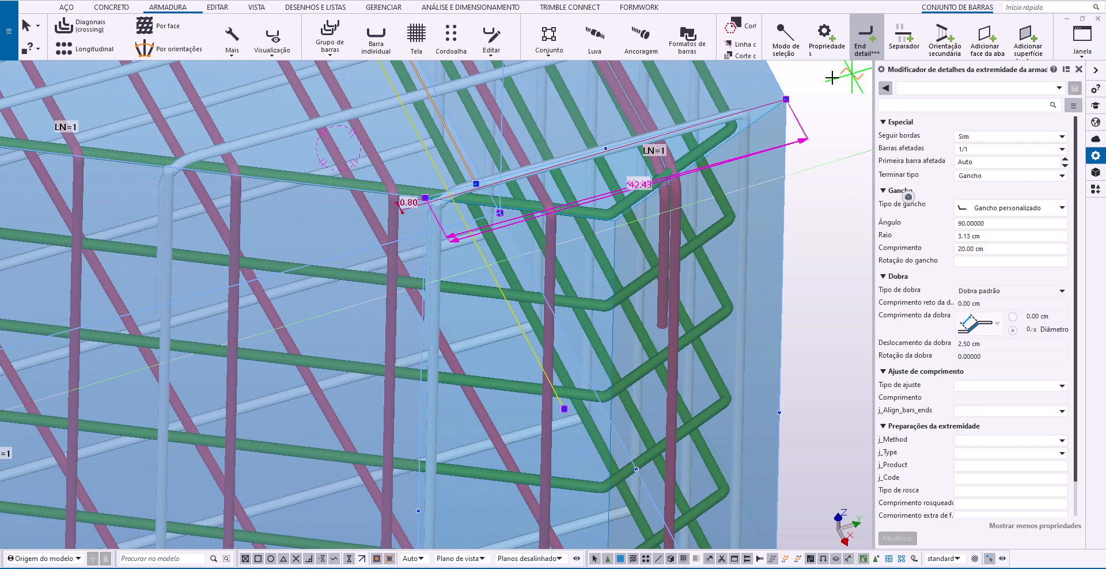
# Stretch the class 4 set's short end detail modifier across the block's top toward the far vertical edge, to about 115 cm long.
pyautogui.scroll(-3, 432, 344)
pyautogui.moveTo(236, 137); pyautogui.dragTo(274, 262, button='middle')
pyautogui.scroll(2, 123, 153)
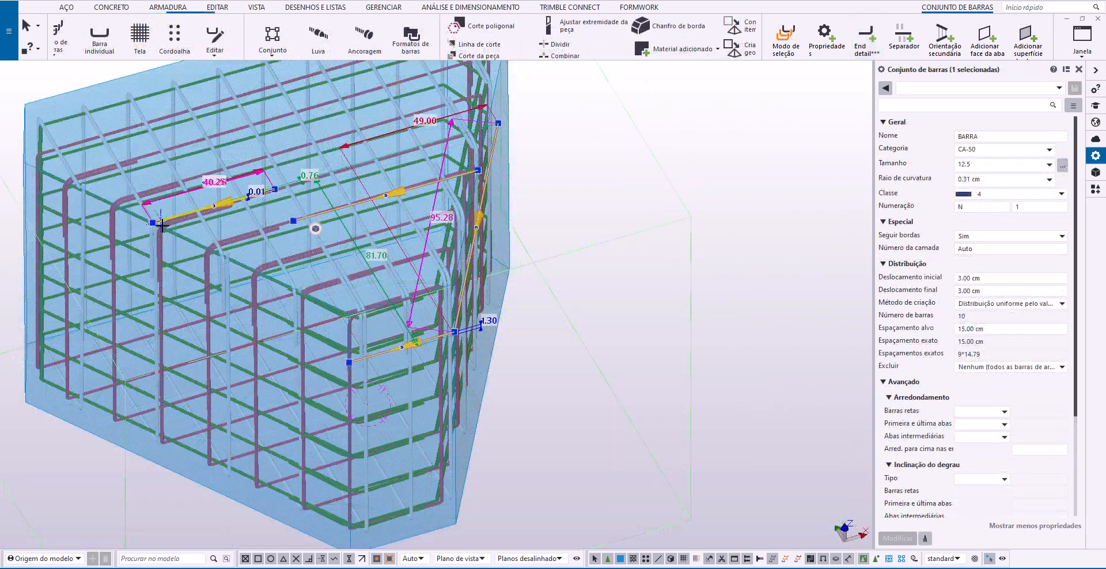
pyautogui.scroll(5, 294, 199)
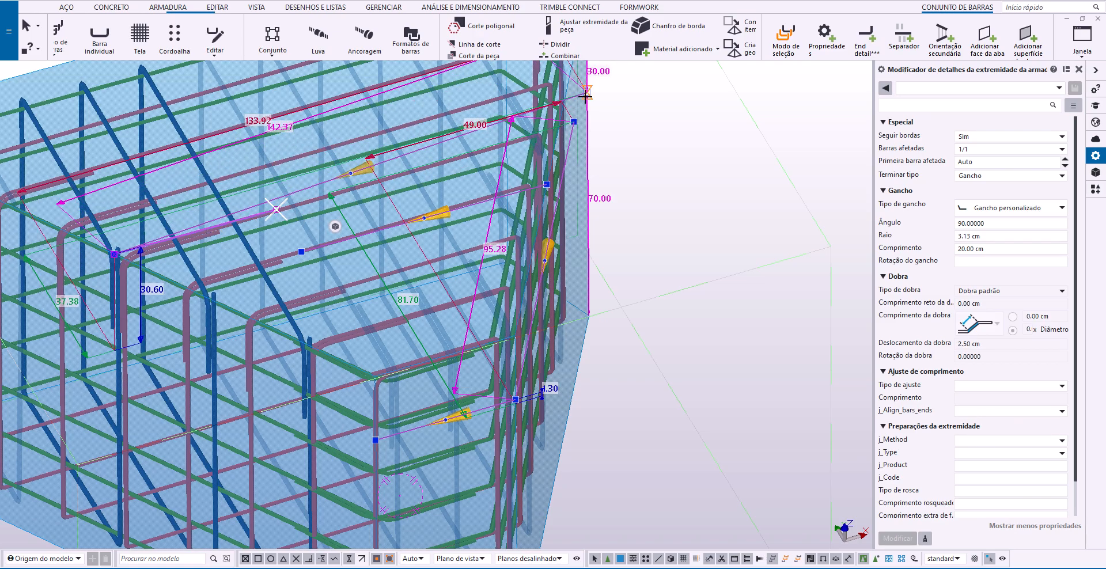
pyautogui.scroll(-2, 304, 305)
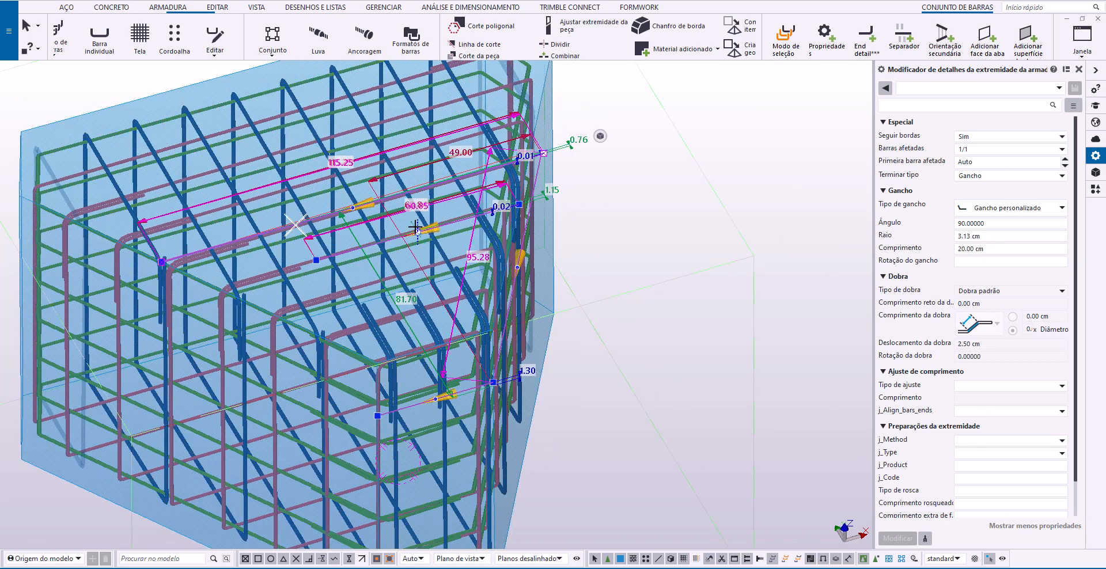
pyautogui.scroll(-2, 304, 306)
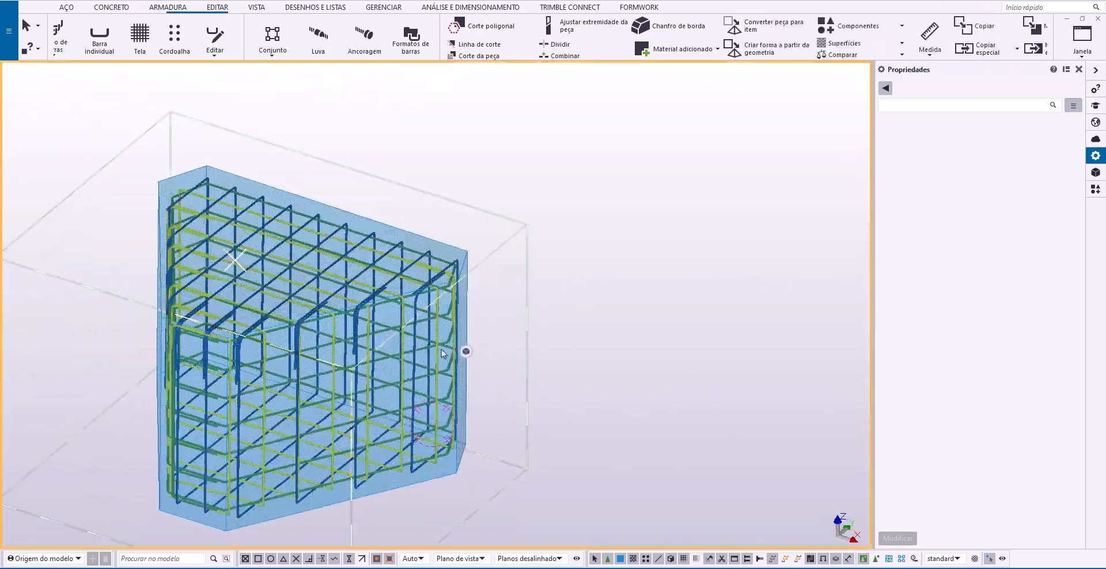
# Select the class 4 rebar set and open the linear special copy settings for it.
pyautogui.scroll(4, 436, 267)
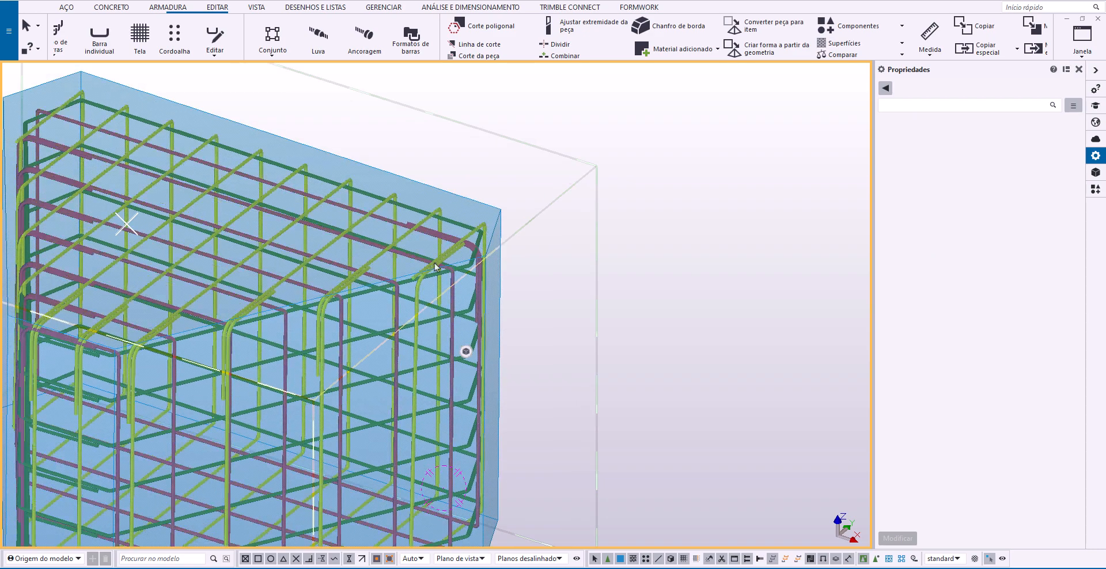
pyautogui.scroll(-1, 435, 267)
pyautogui.click(374, 265)
pyautogui.keyDown('ctrl'); pyautogui.moveTo(375, 265); pyautogui.dragTo(131, 368, button='middle'); pyautogui.keyUp('ctrl')
pyautogui.scroll(3, 257, 226)
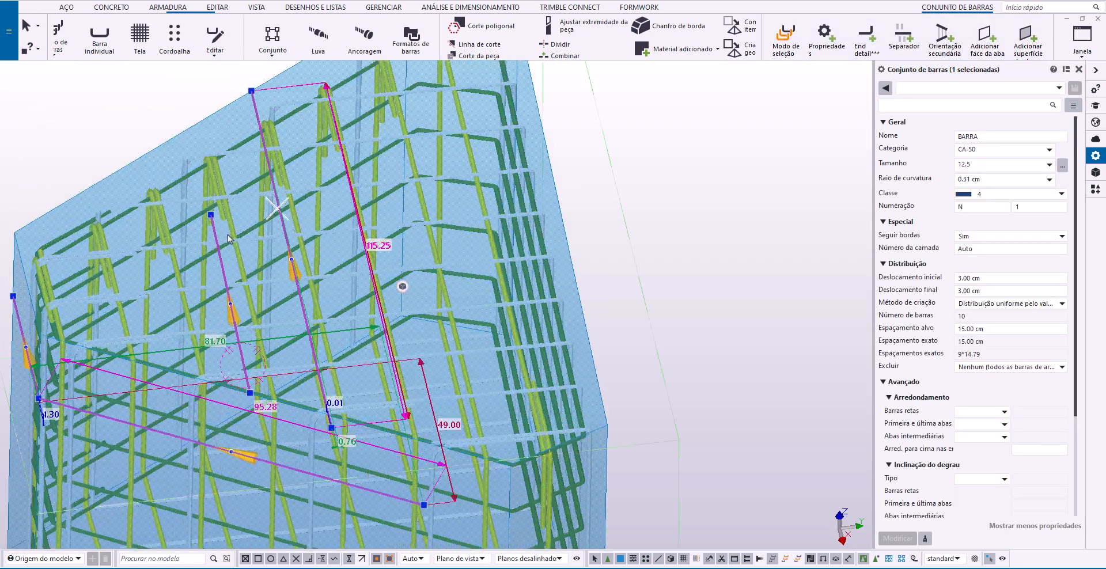
pyautogui.scroll(-2, 293, 245)
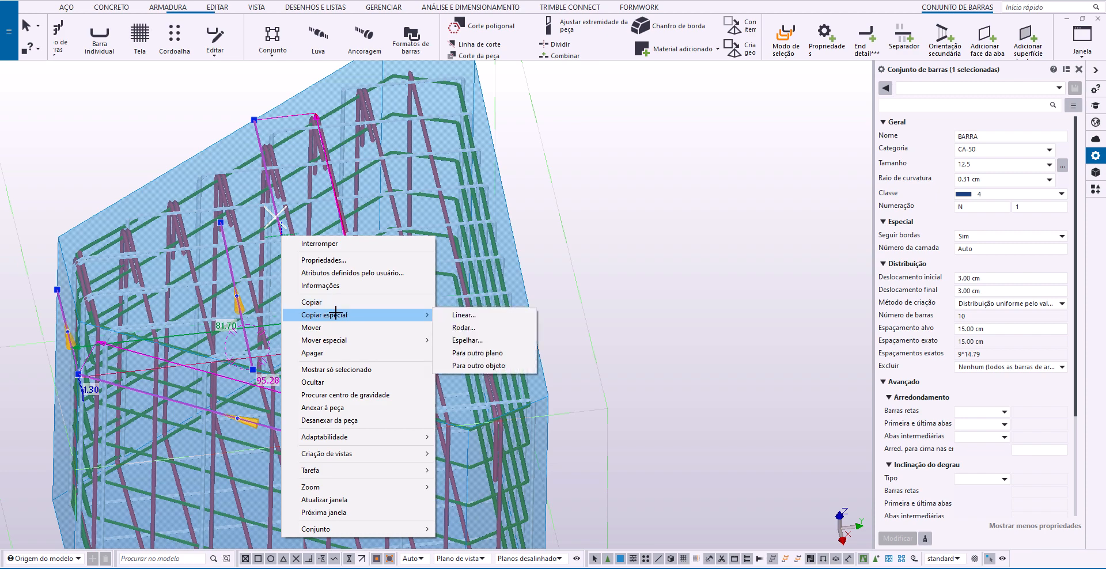
pyautogui.click(464, 316)
# Pull the other endpoint of the class 4 end detail modifier outward along the block's top edge, lengthening it to about 135 cm.
pyautogui.scroll(3, 380, 290)
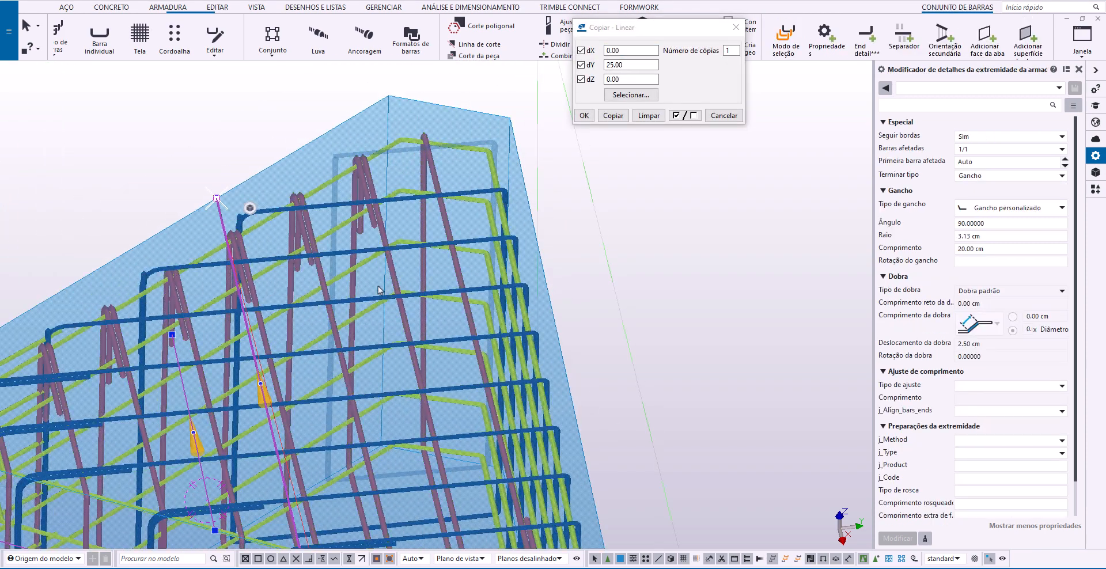
pyautogui.keyDown('ctrl'); pyautogui.moveTo(380, 290); pyautogui.dragTo(346, 175, button='middle'); pyautogui.keyUp('ctrl')
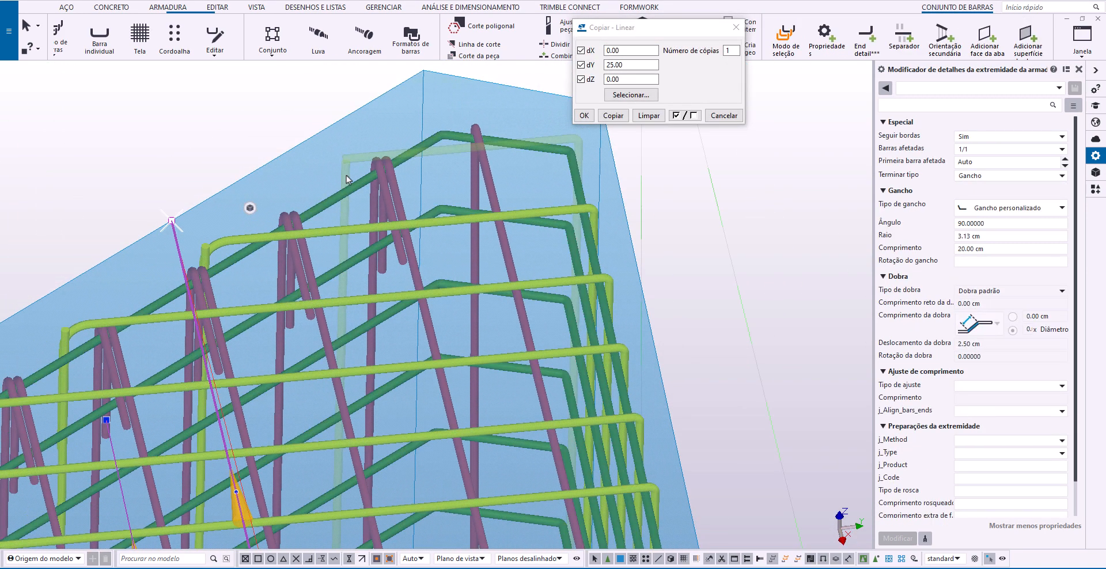
pyautogui.scroll(2, 347, 176)
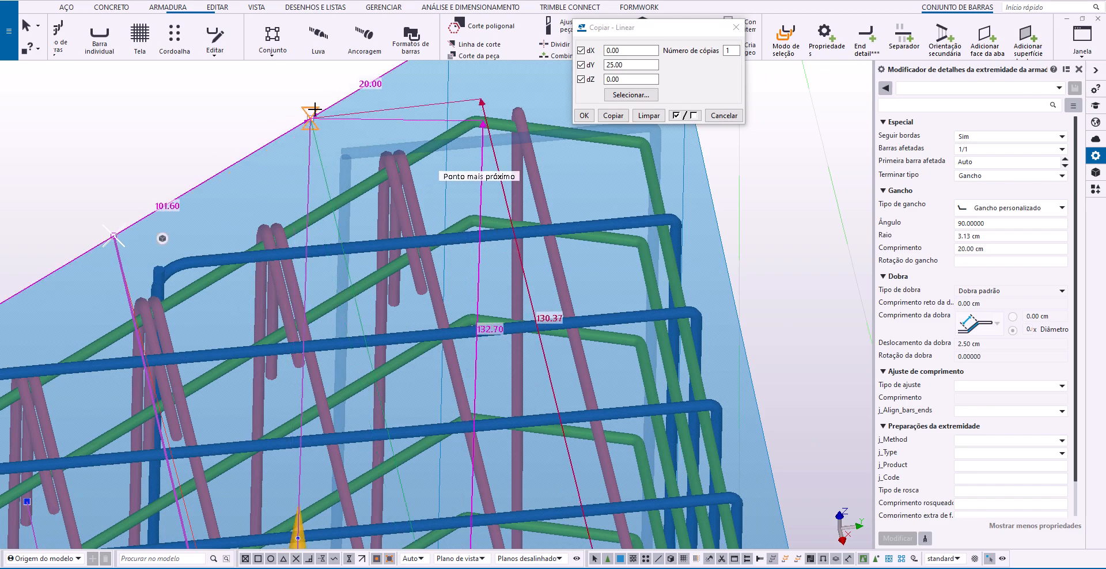
pyautogui.moveTo(315, 110); pyautogui.dragTo(332, 95)
pyautogui.scroll(-1, 332, 98)
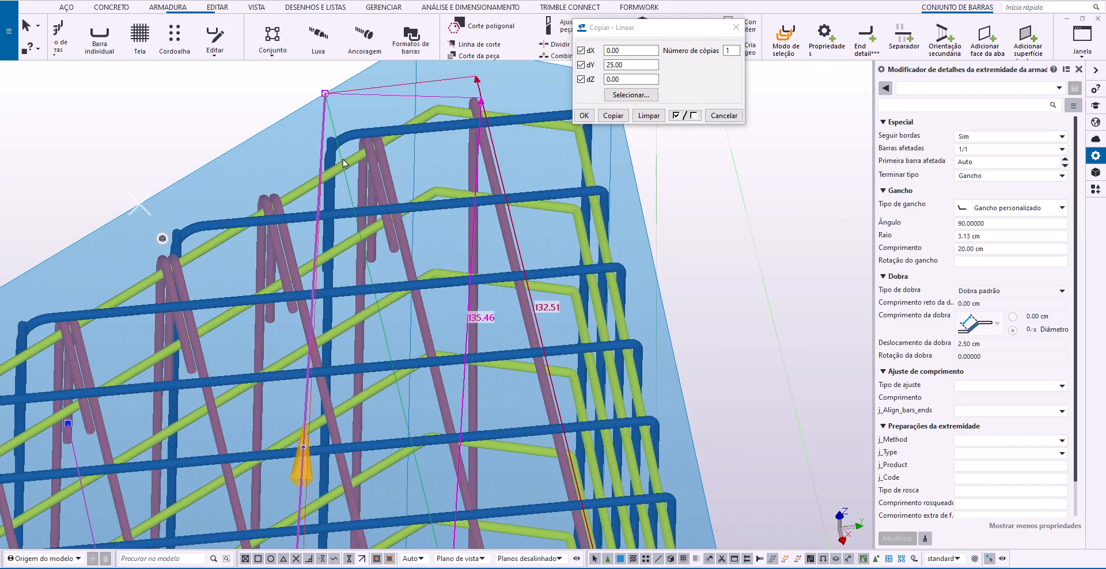
pyautogui.scroll(-3, 343, 163)
pyautogui.keyDown('ctrl'); pyautogui.moveTo(237, 277); pyautogui.dragTo(490, 246, button='middle'); pyautogui.keyUp('ctrl')
pyautogui.scroll(-2, 497, 246)
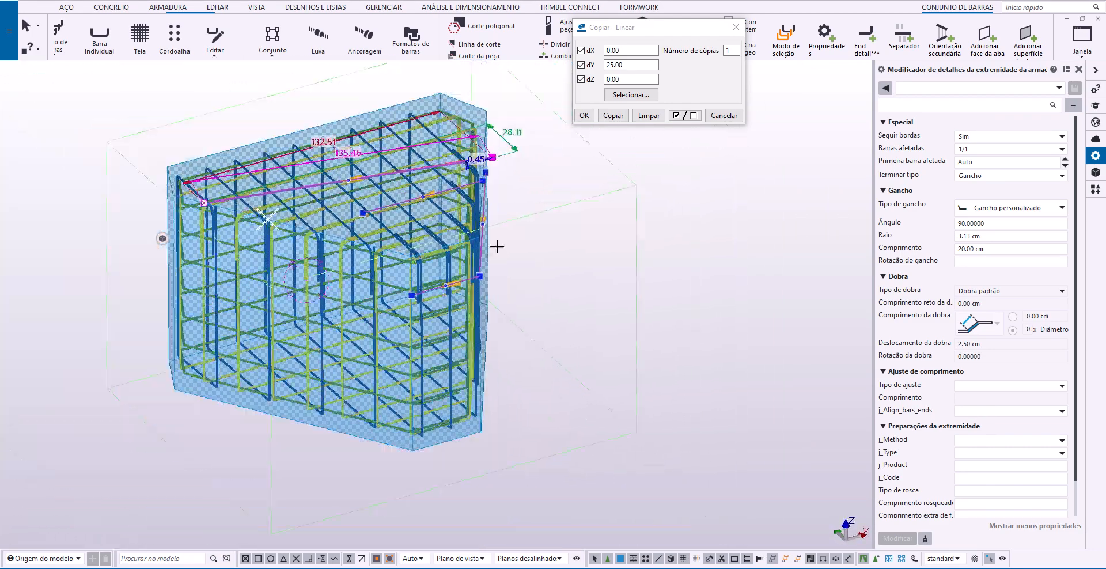